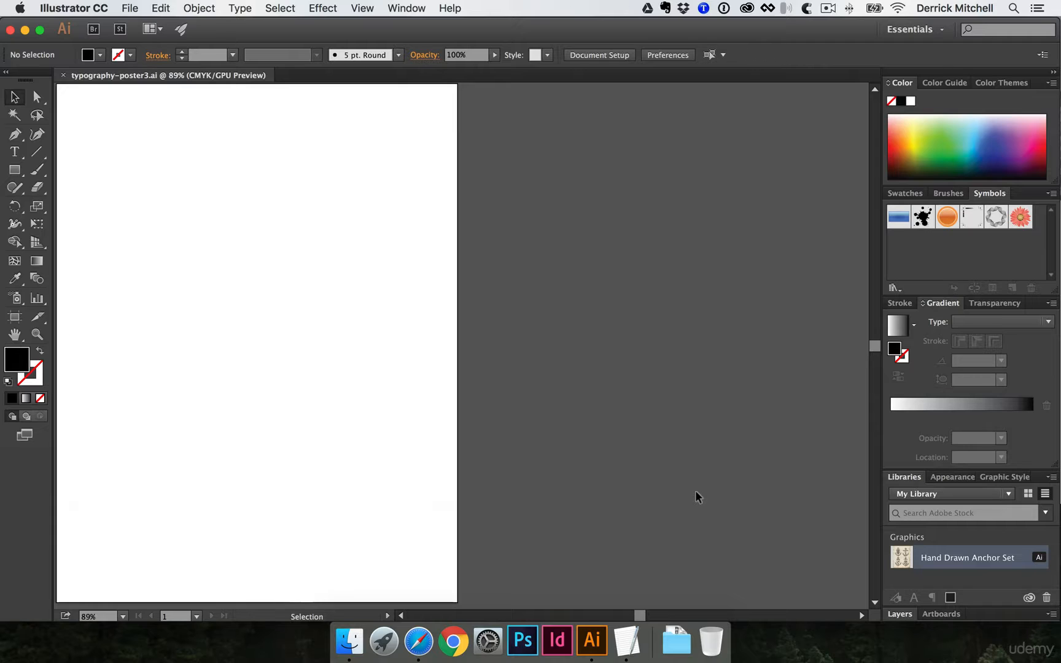
- Place the quote "A SMOOTH SEA NEVER MADE A SKILLFUL SAILOR" as a single line of point text near the page's upper left
{"action": "key", "text": "t"}
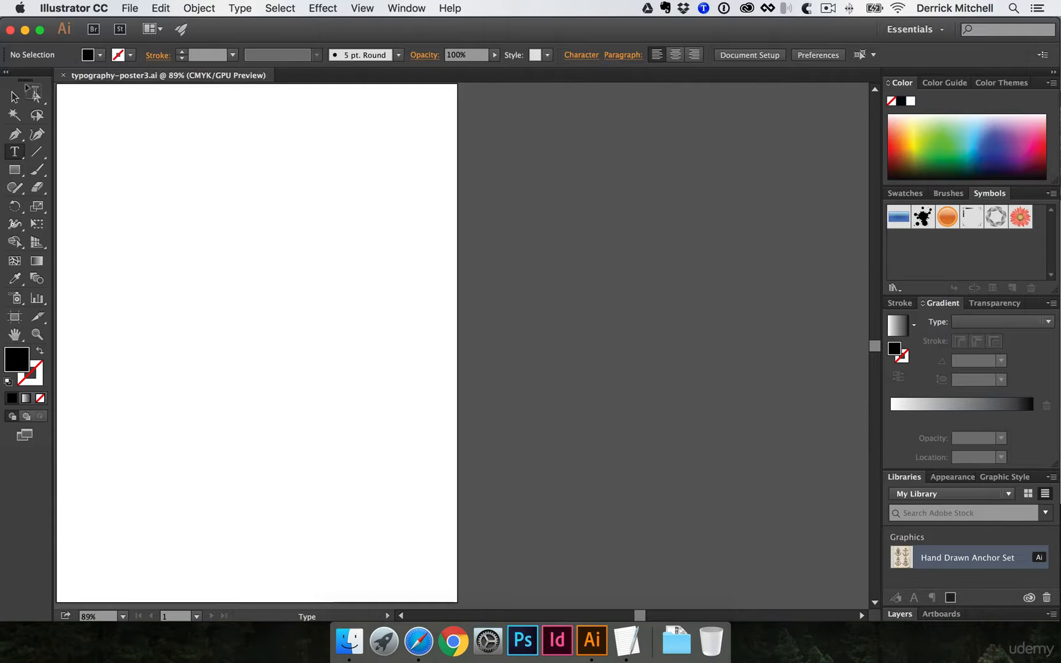
{"action": "left_click", "coordinate": [114, 155]}
{"action": "key", "text": "Escape"}
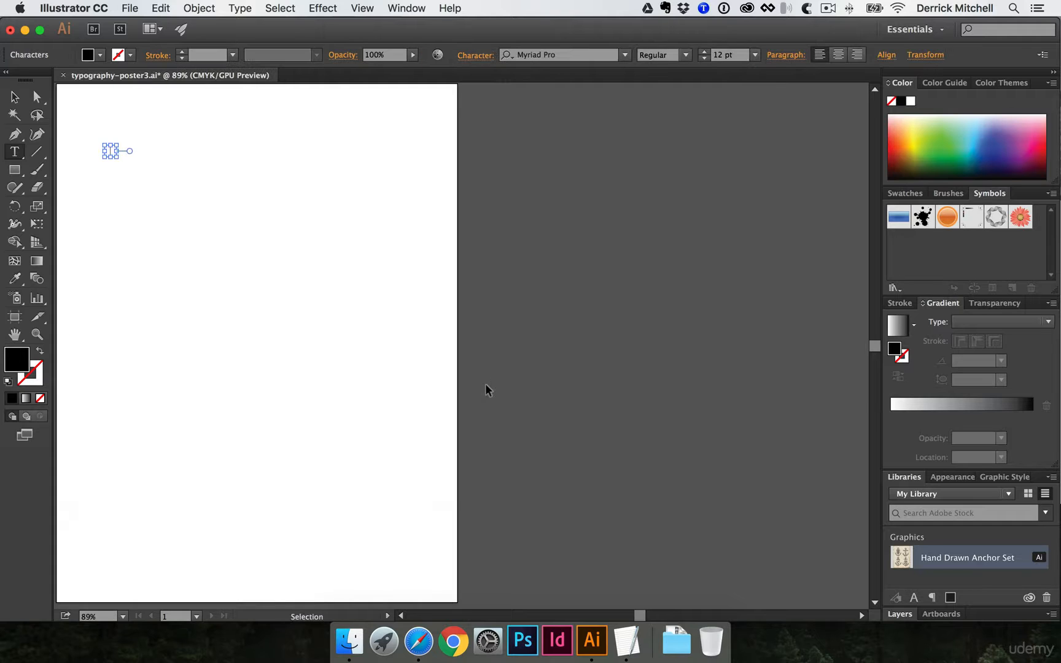
{"action": "key", "text": "super+v"}
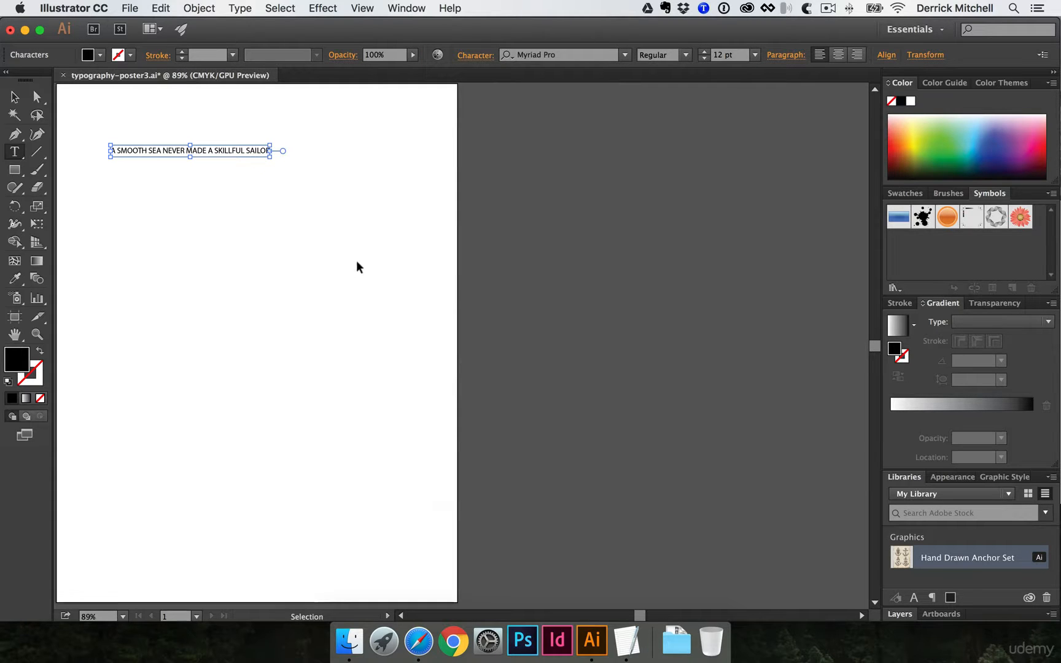
{"action": "left_click", "coordinate": [313, 228], "text": "super"}
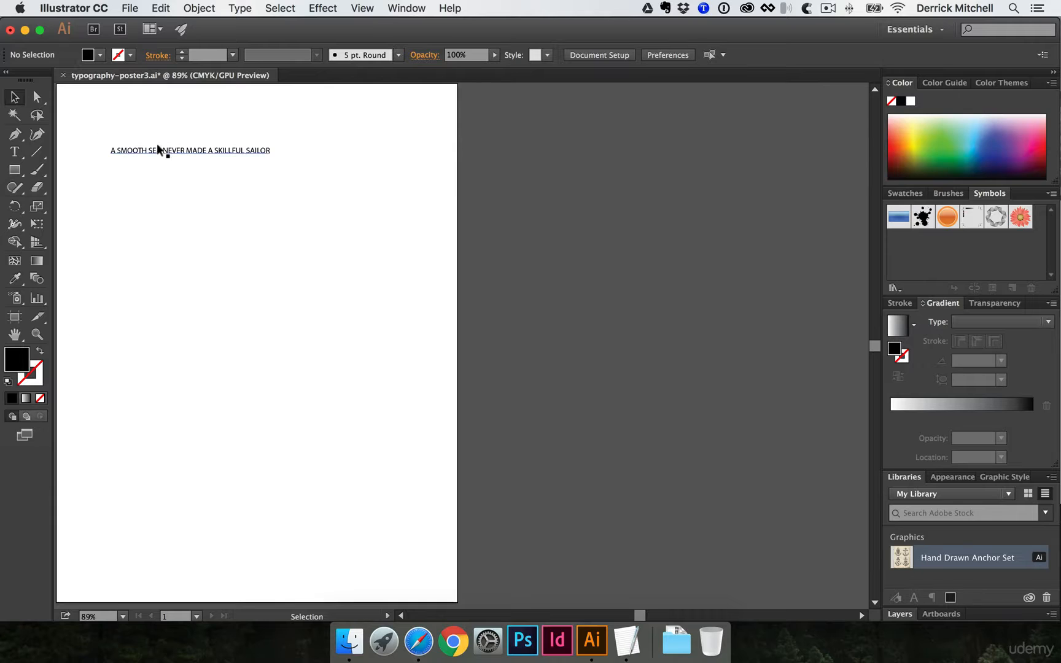
- Draw a rectangular text frame below the single-line quote and fill it with "A SMOOTH SEA NEVER MADE A SKILLFUL SAILOR"
{"action": "key", "text": "t"}
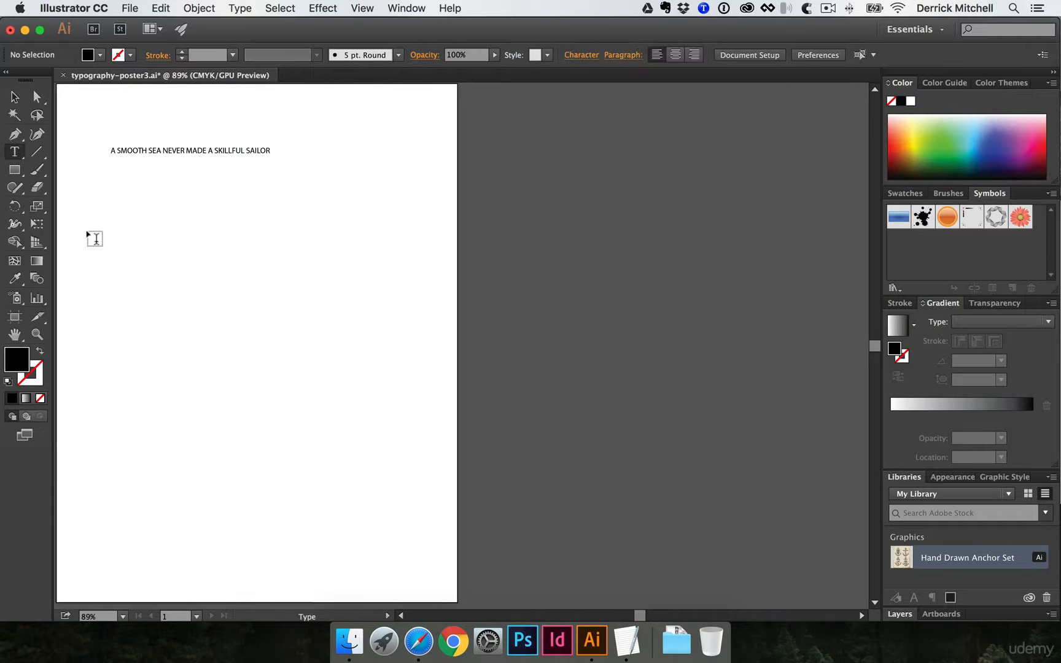
{"action": "left_click_drag", "start_coordinate": [114, 189], "coordinate": [225, 276]}
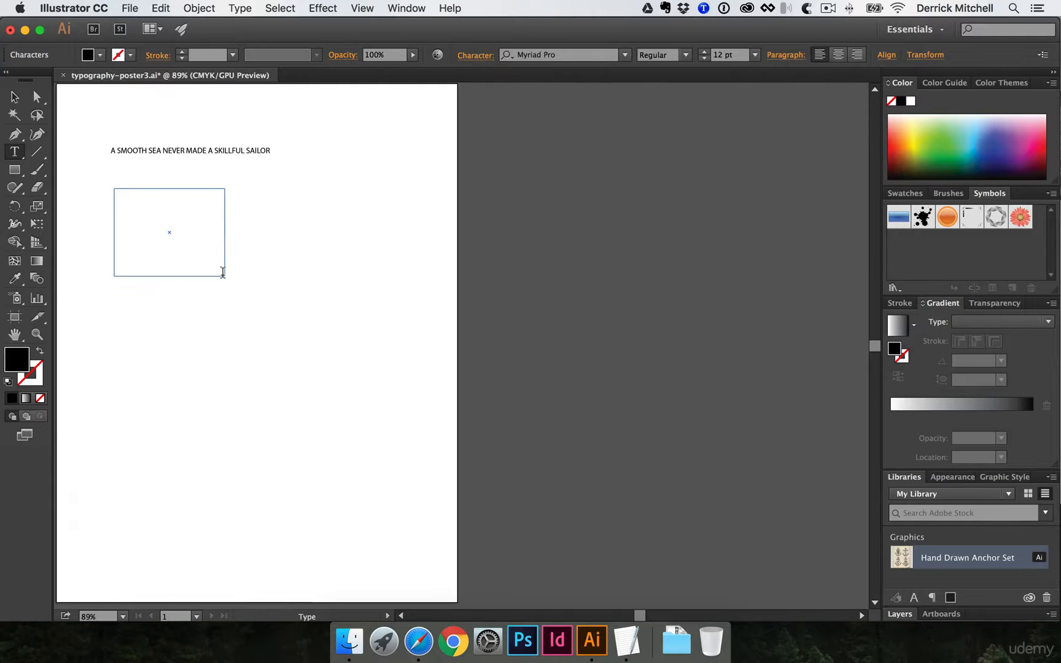
{"action": "key", "text": "super"}
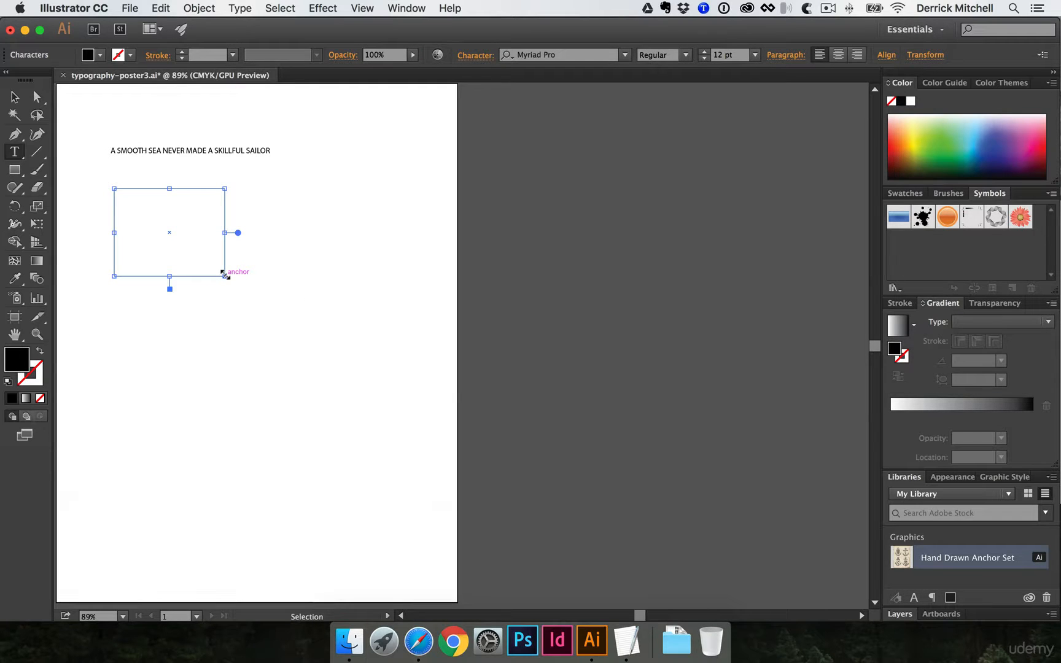
{"action": "type", "text": "A SMOOTH SEA NEVER MADE A SKILLFUL SAILOR"}
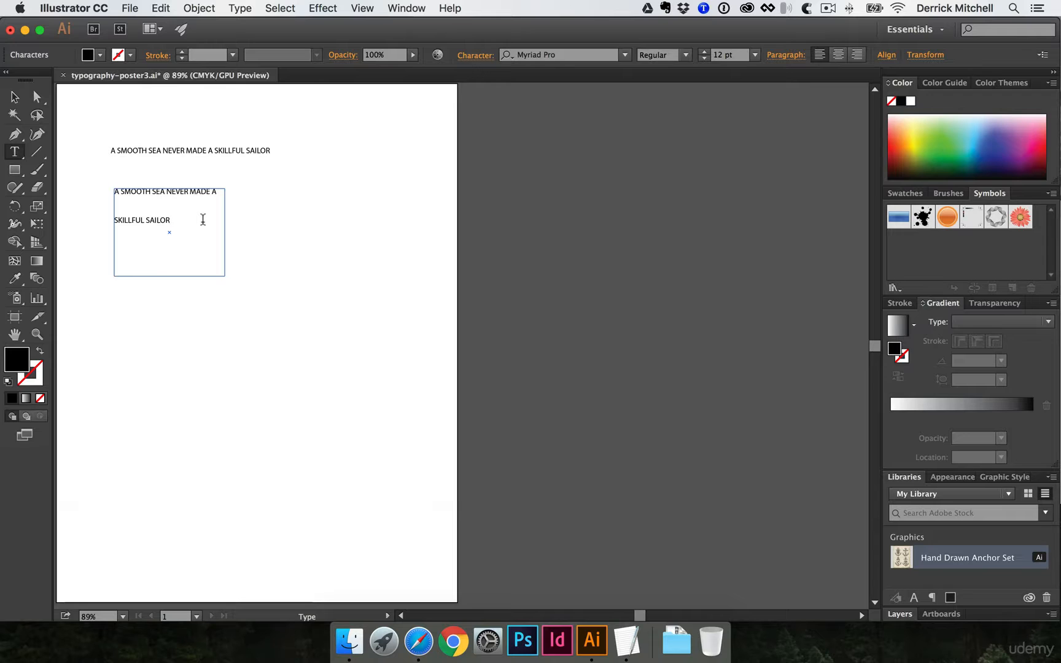
{"action": "key", "text": "Escape"}
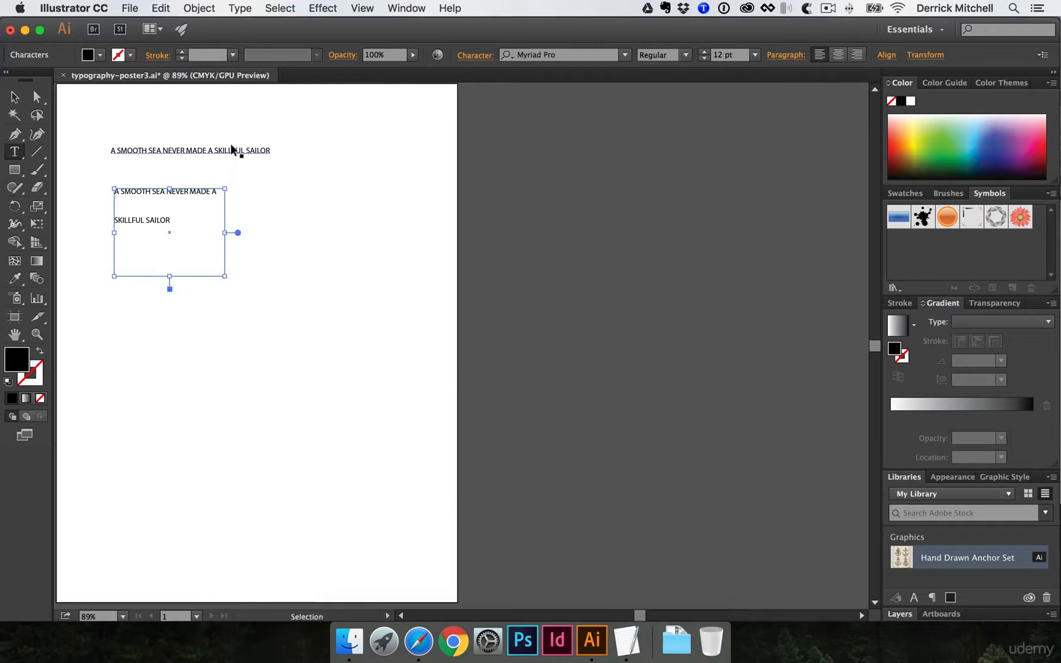
{"action": "left_click", "coordinate": [231, 149]}
{"action": "key", "text": "t"}
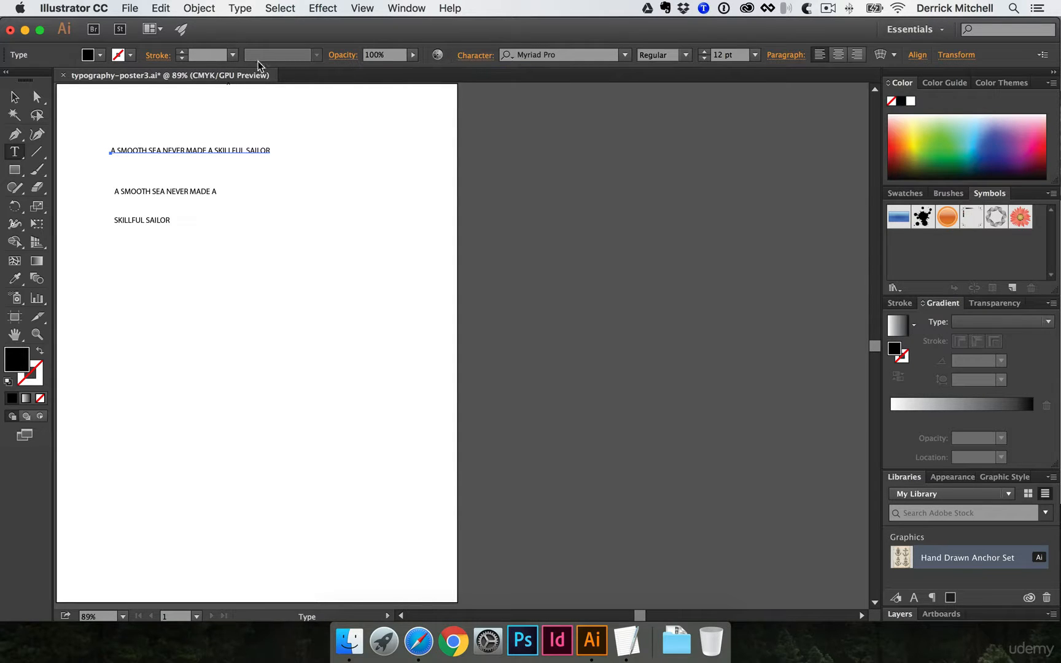
{"action": "left_click", "coordinate": [14, 97]}
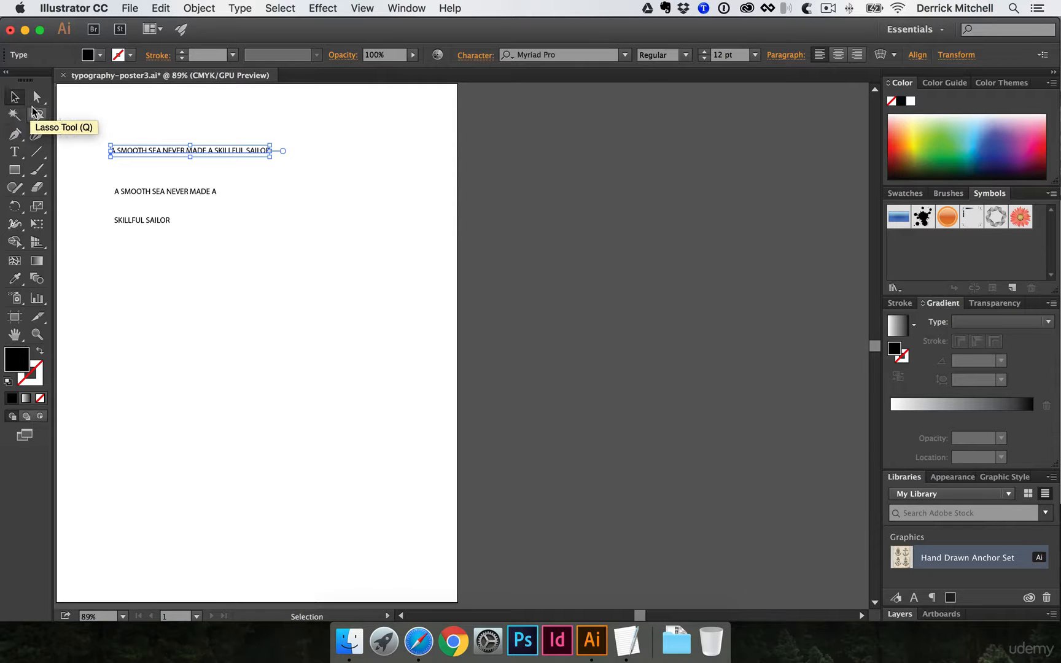
{"action": "left_click", "coordinate": [526, 172]}
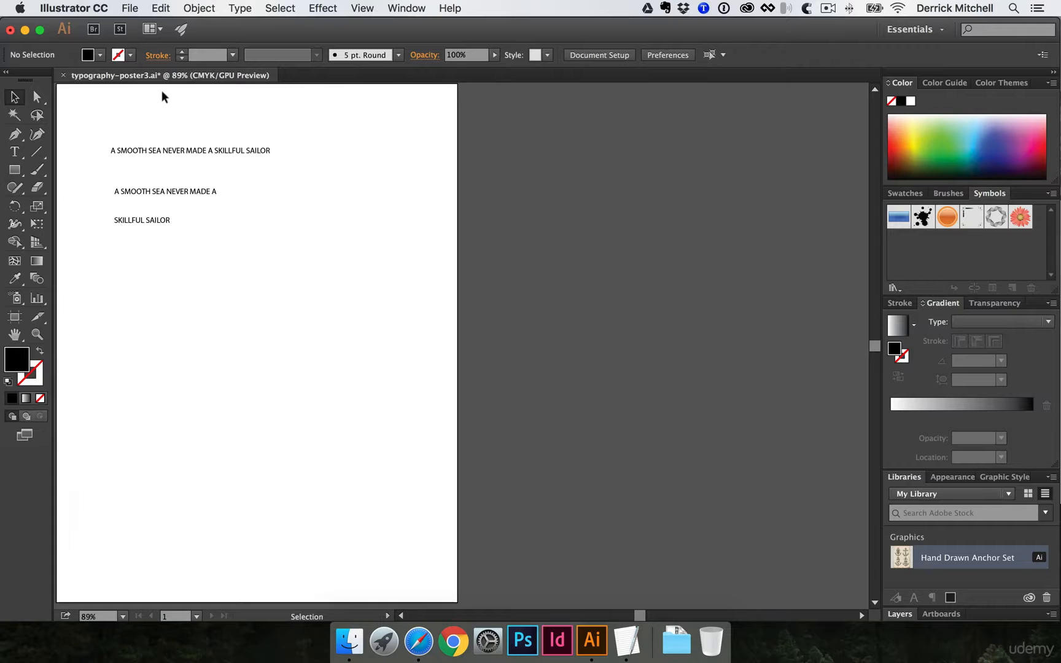
- Browse the installed fonts for the single-line quote and try Bickham Script Std on it
{"action": "left_click", "coordinate": [222, 151]}
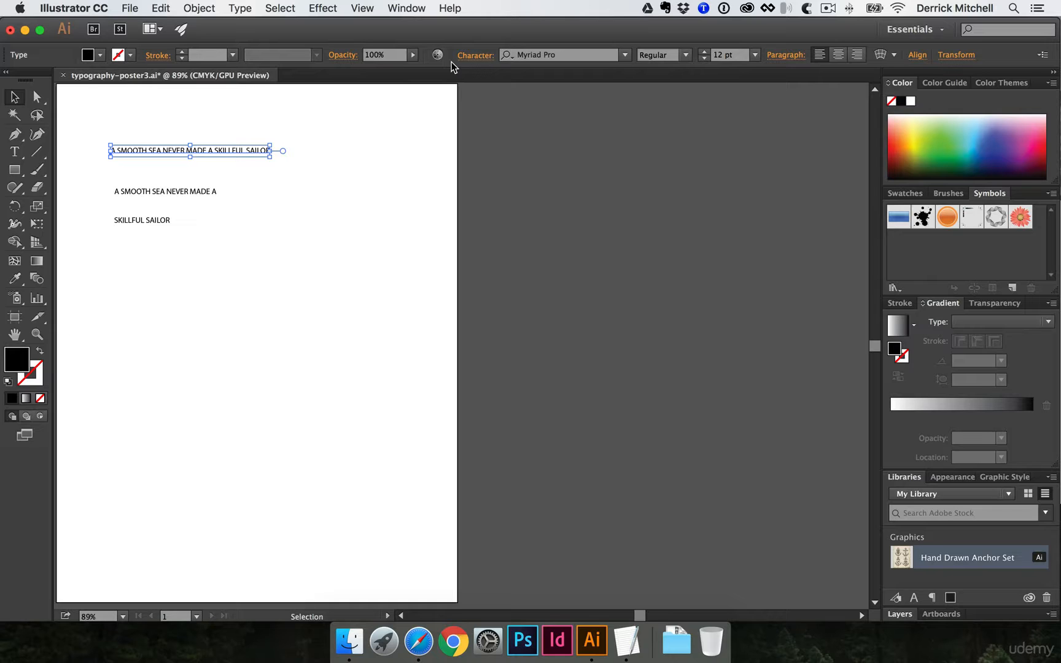
{"action": "left_click", "coordinate": [625, 55]}
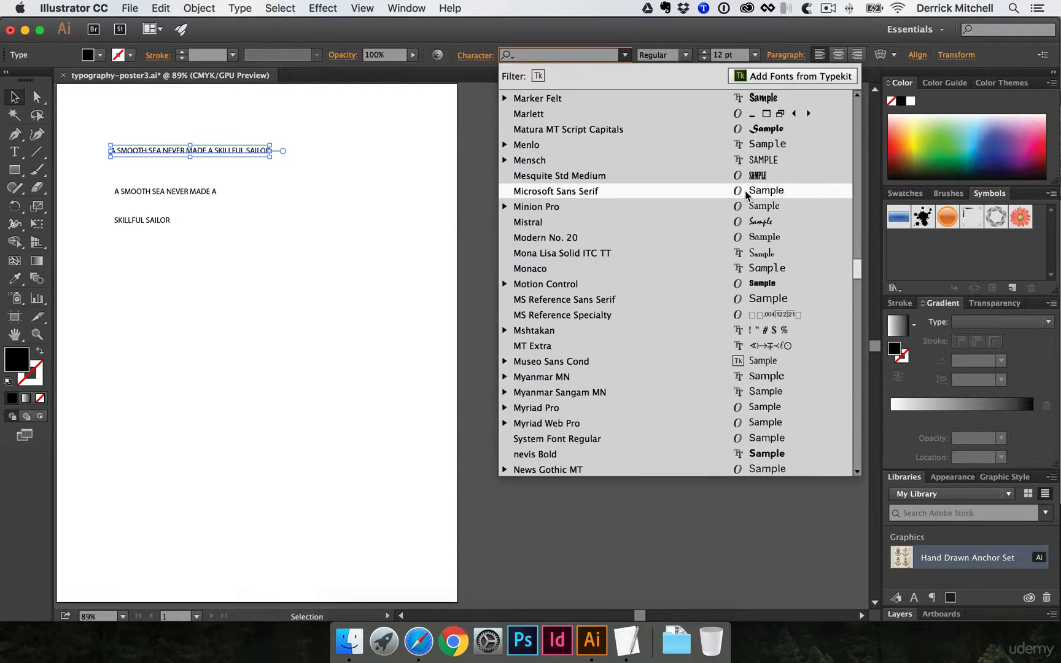
{"action": "scroll", "coordinate": [752, 194], "scroll_direction": "down", "scroll_amount": 10}
{"action": "scroll", "coordinate": [753, 194], "scroll_direction": "down", "scroll_amount": 20}
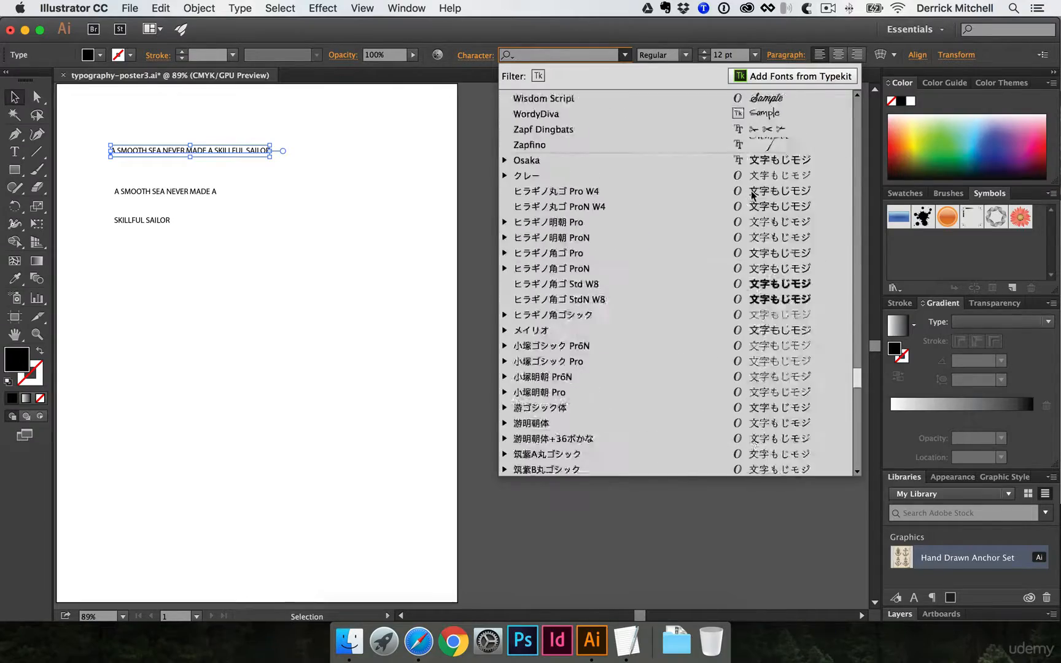
{"action": "scroll", "coordinate": [752, 195], "scroll_direction": "up", "scroll_amount": 20}
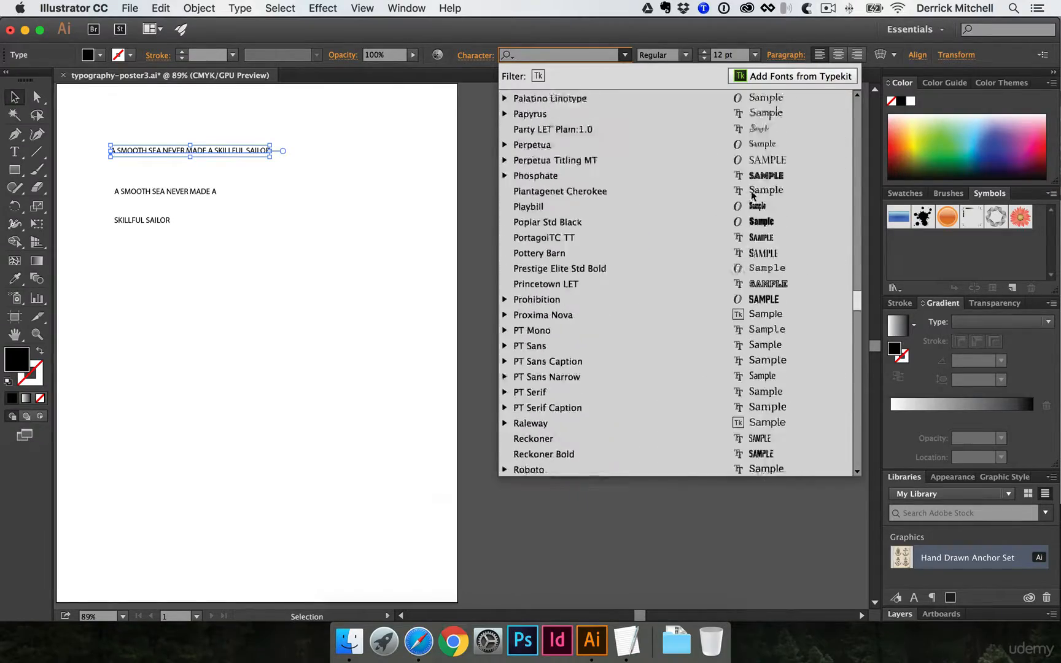
{"action": "scroll", "coordinate": [753, 195], "scroll_direction": "up", "scroll_amount": 10}
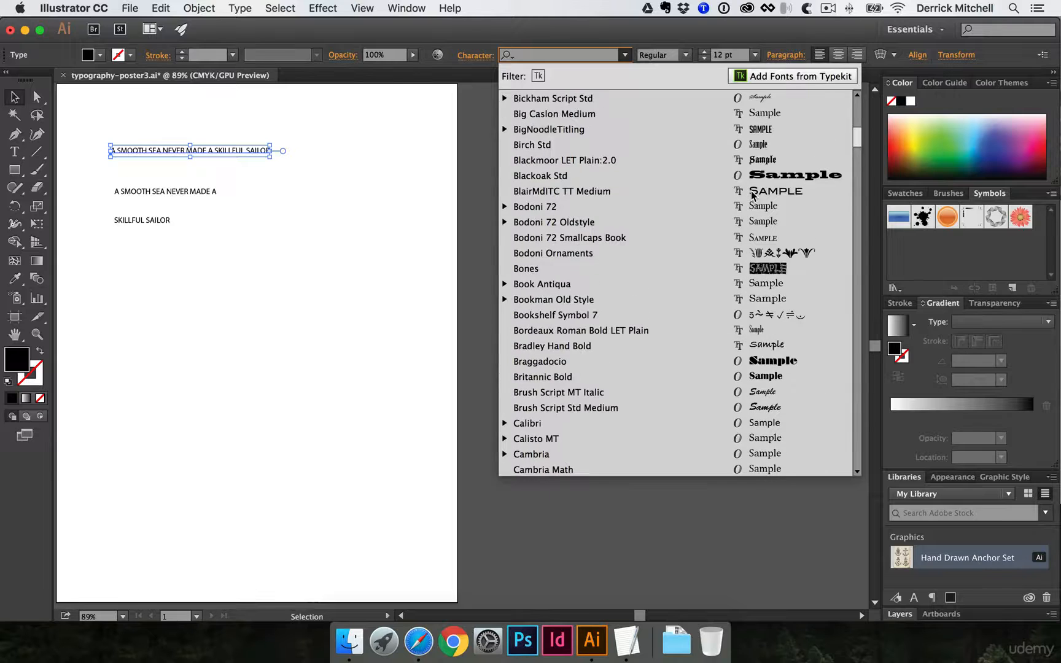
{"action": "scroll", "coordinate": [785, 122], "scroll_direction": "up", "scroll_amount": 4}
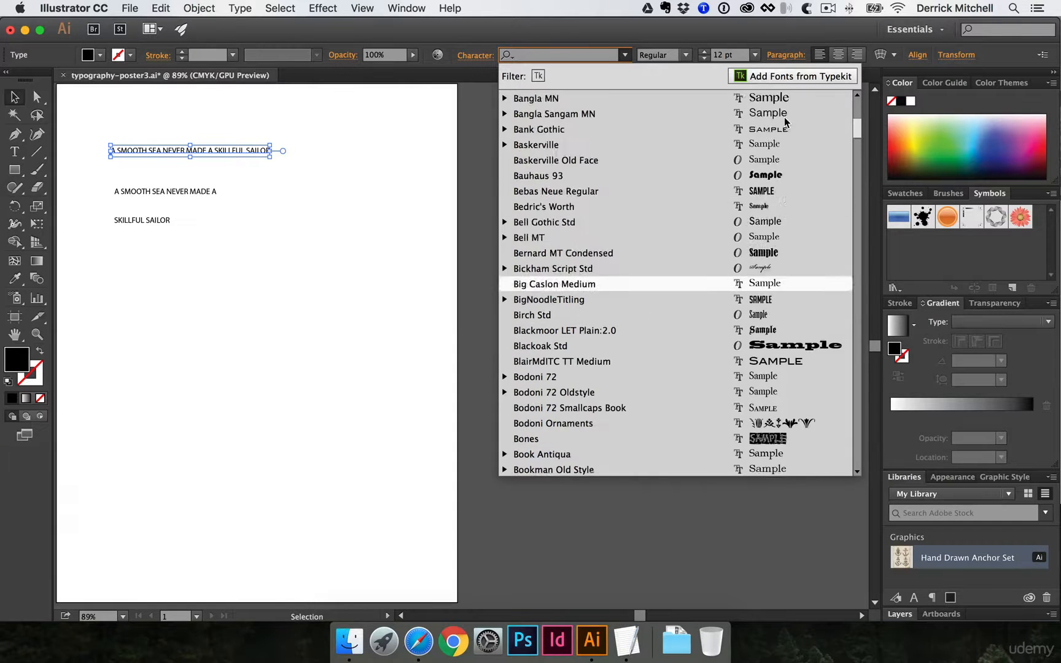
{"action": "left_click", "coordinate": [760, 268]}
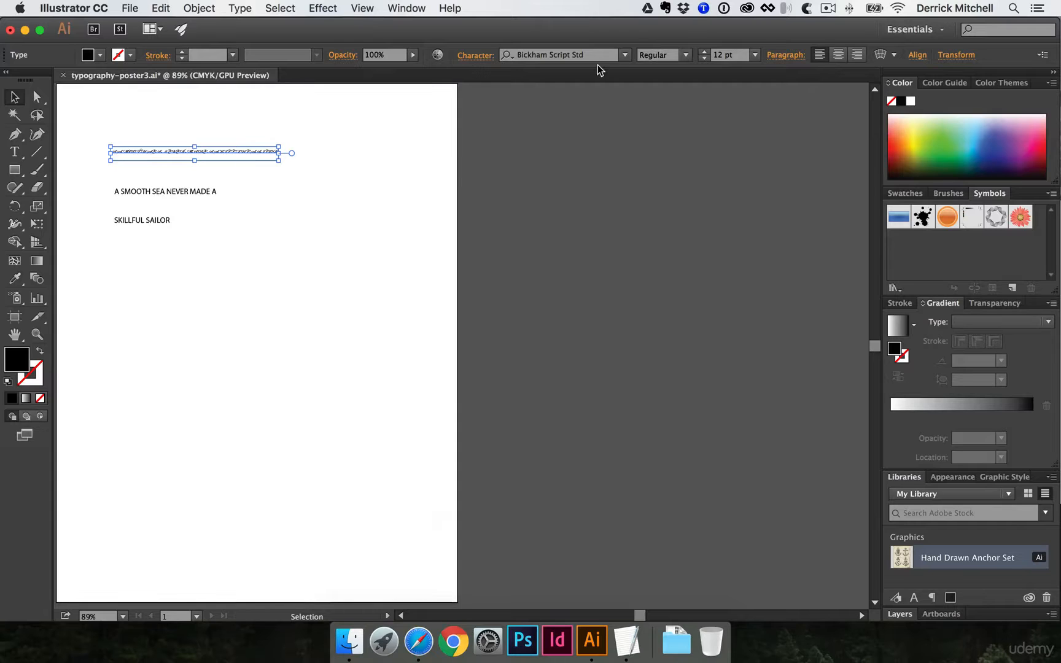
- Set the single-line quote's font to Baskerville and its size to 15 pt
{"action": "left_click", "coordinate": [624, 54]}
{"action": "left_click", "coordinate": [592, 146]}
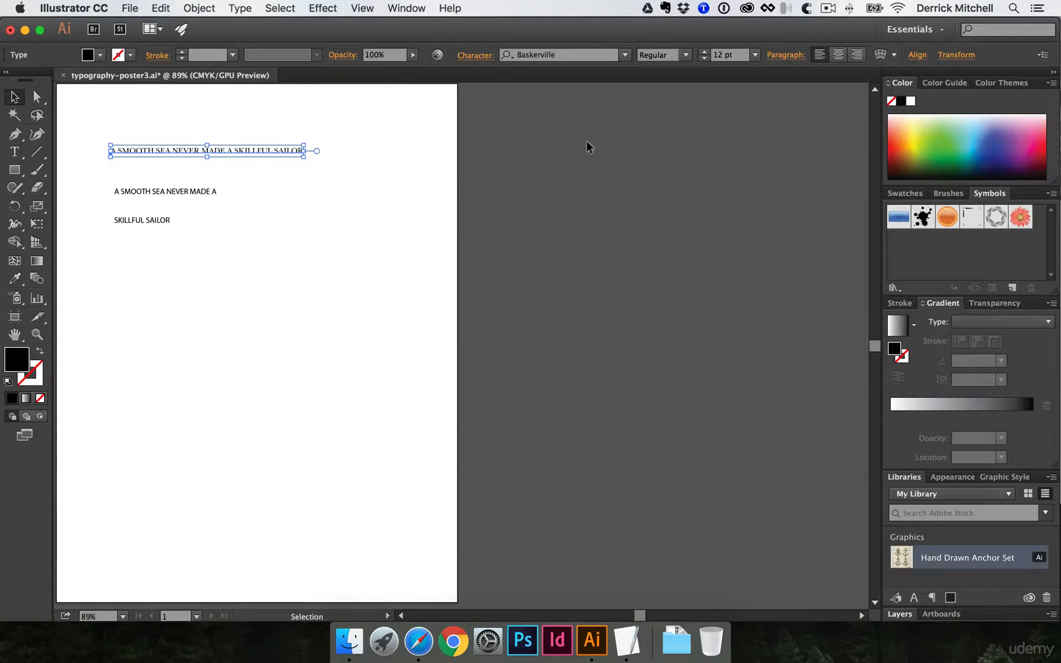
{"action": "left_click", "coordinate": [472, 55]}
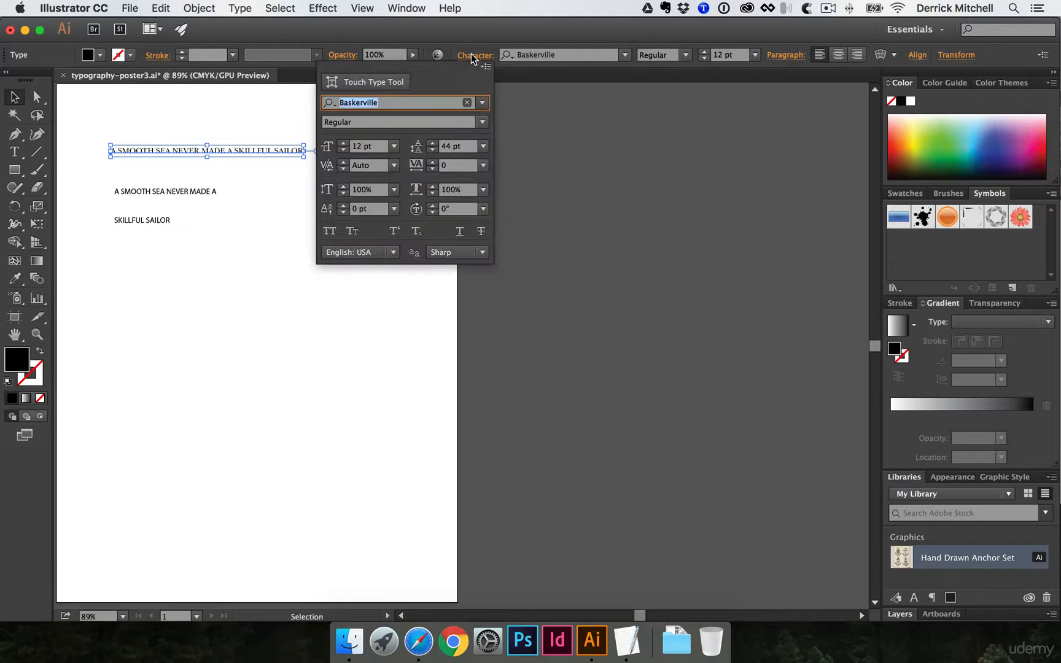
{"action": "left_click", "coordinate": [344, 143]}
{"action": "left_click", "coordinate": [344, 144]}
{"action": "left_click", "coordinate": [344, 144]}
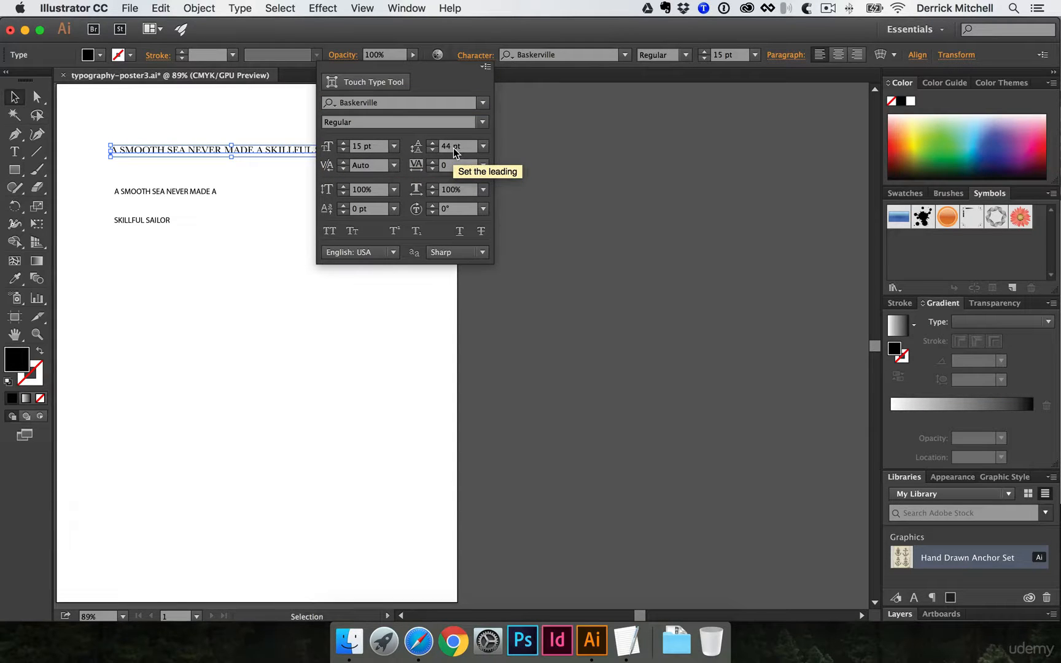
{"action": "left_click", "coordinate": [282, 154]}
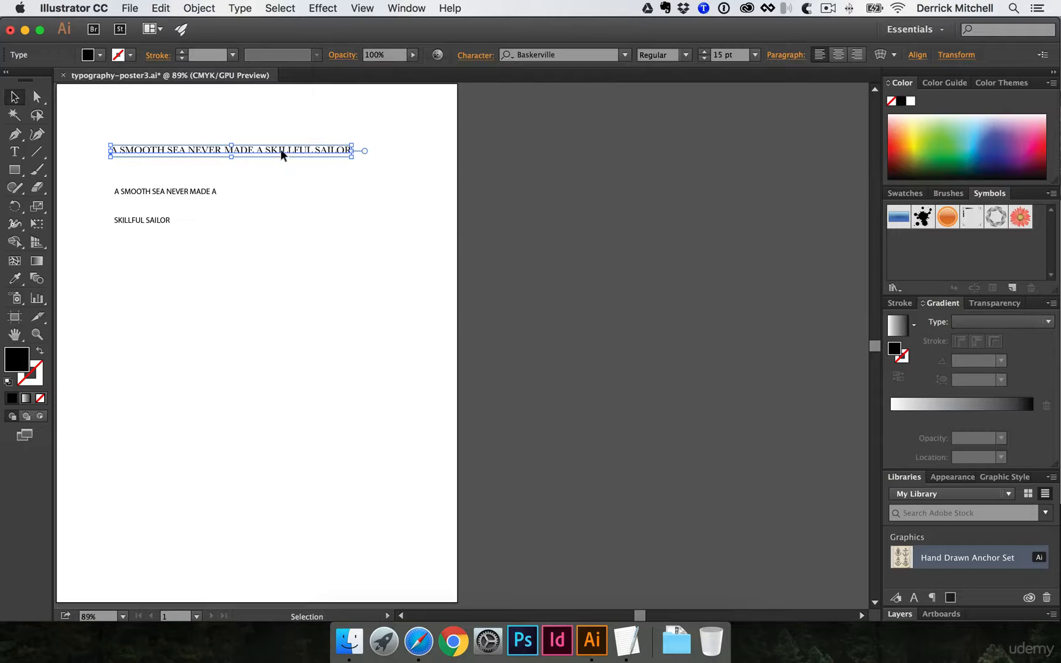
- Set the leading of the quote in the lower text frame to 12 pt
{"action": "left_click", "coordinate": [177, 188]}
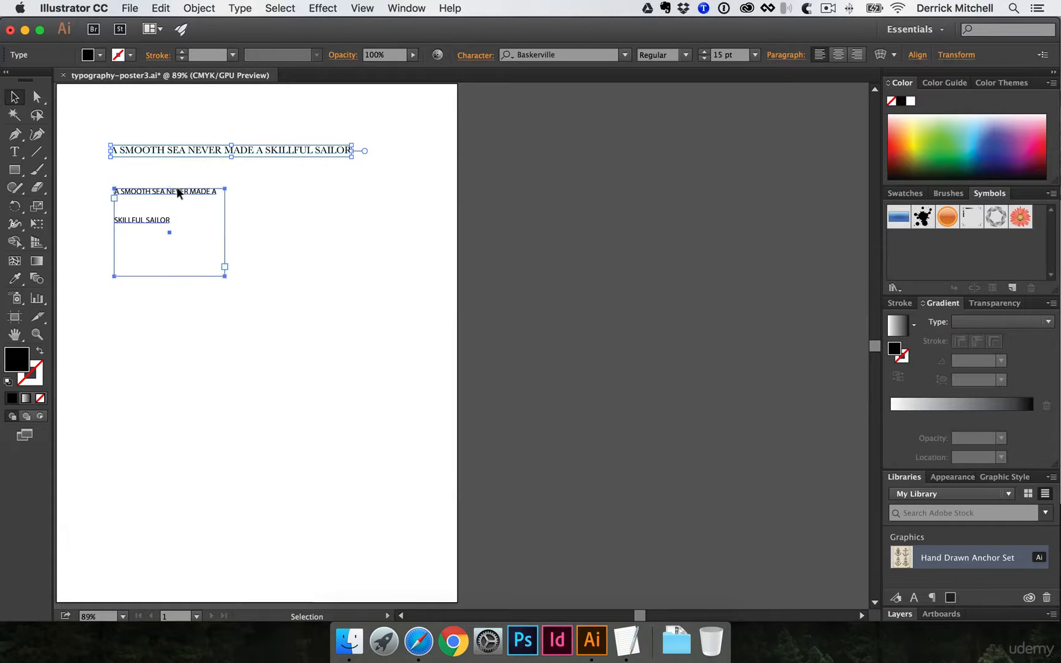
{"action": "left_click", "coordinate": [473, 56]}
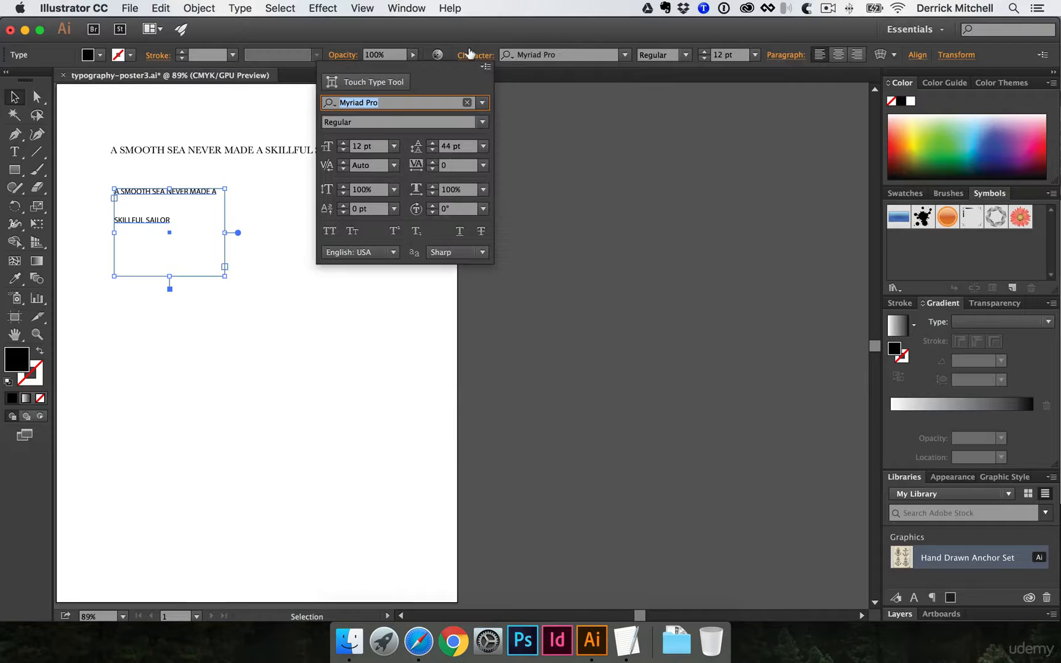
{"action": "left_click", "coordinate": [433, 150]}
{"action": "left_click", "coordinate": [433, 149]}
{"action": "left_click", "coordinate": [433, 149]}
{"action": "left_click", "coordinate": [433, 149]}
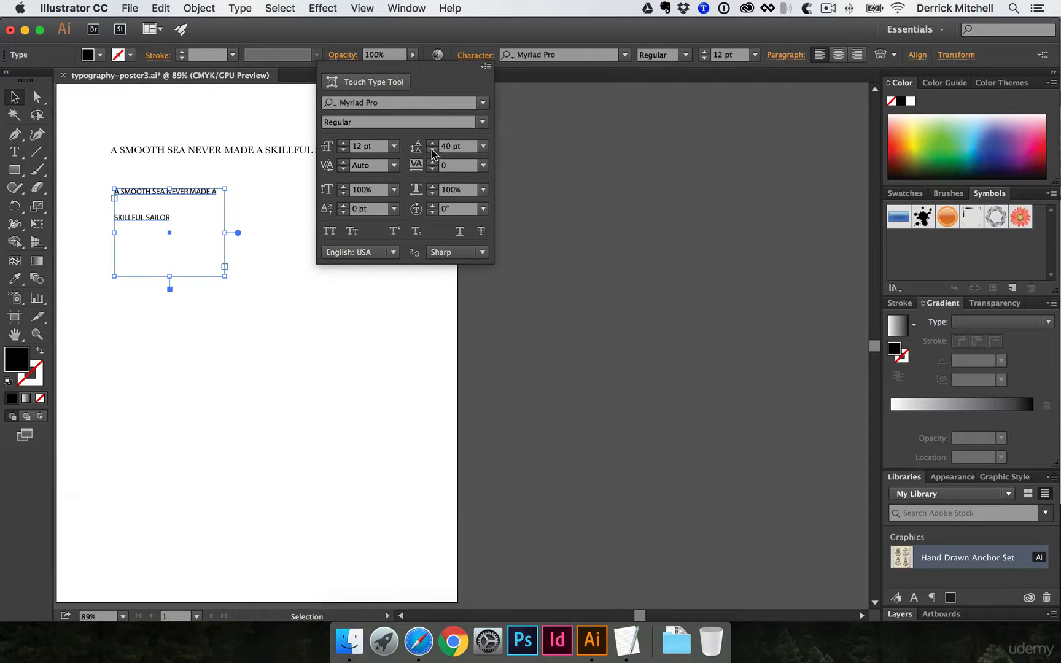
{"action": "left_click", "coordinate": [433, 149]}
{"action": "left_click", "coordinate": [433, 149]}
{"action": "left_click", "coordinate": [432, 149]}
{"action": "left_click", "coordinate": [433, 150]}
{"action": "left_click", "coordinate": [433, 149]}
{"action": "left_click", "coordinate": [433, 149]}
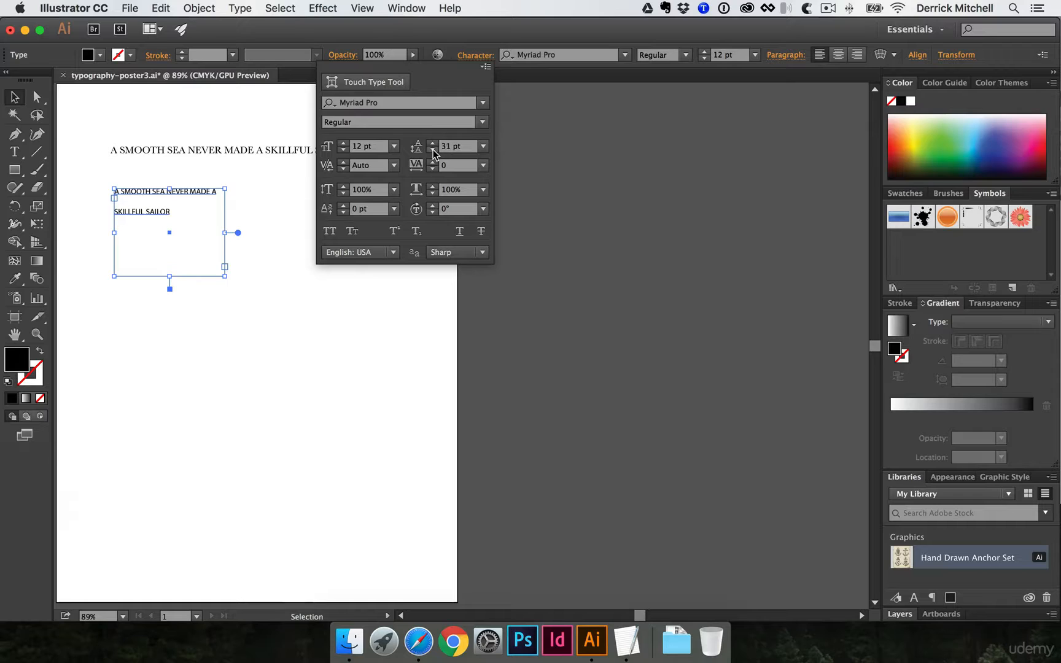
{"action": "left_click", "coordinate": [433, 149]}
{"action": "left_click", "coordinate": [433, 149]}
{"action": "left_click", "coordinate": [433, 150]}
{"action": "left_click", "coordinate": [460, 148]}
{"action": "type", "text": "12"}
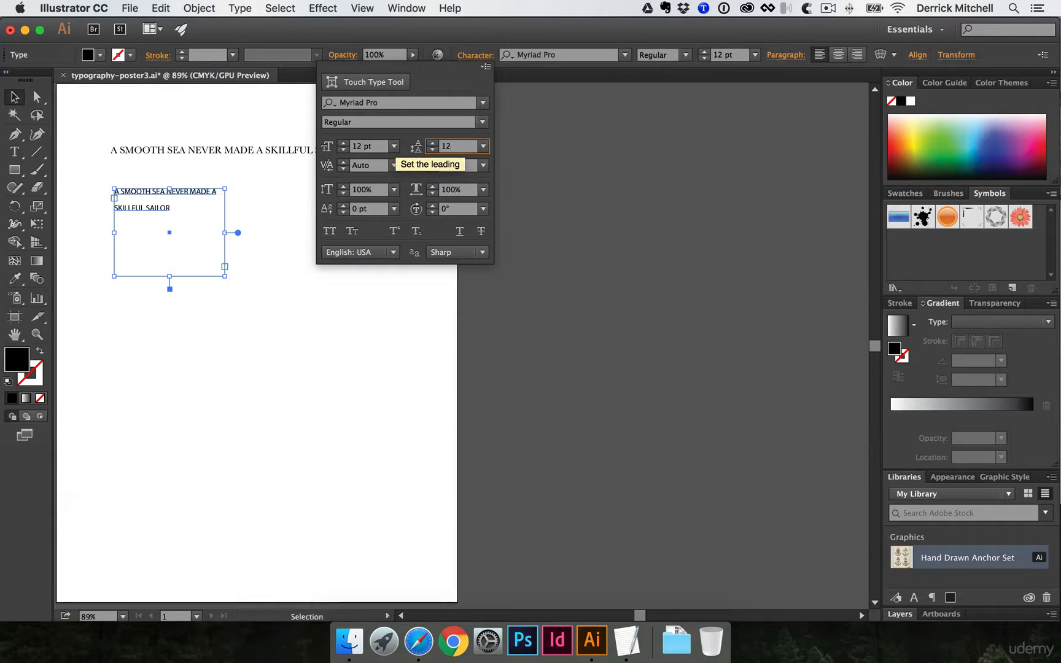
{"action": "key", "text": "Tab"}
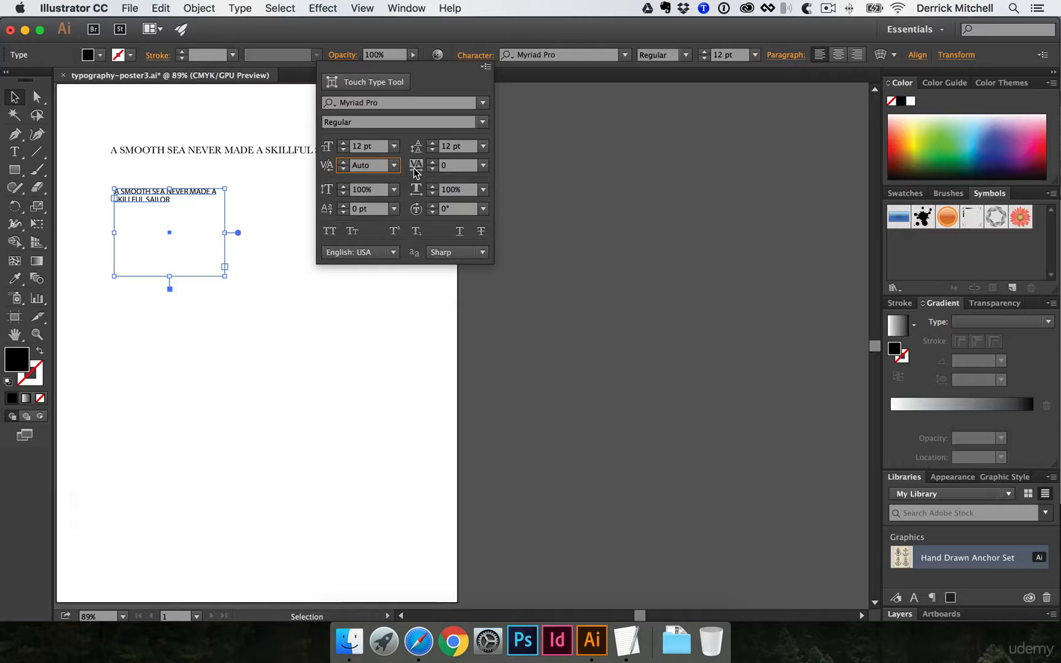
{"action": "left_click", "coordinate": [287, 159]}
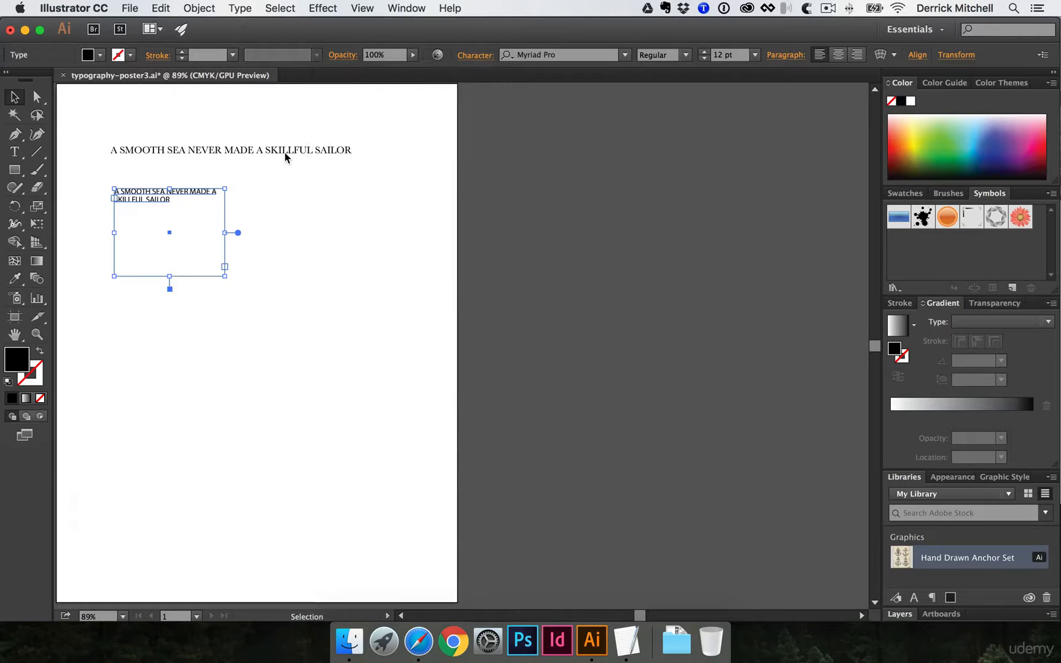
- Set the tracking of the single-line Baskerville quote to 50 and deselect it
{"action": "left_click", "coordinate": [279, 149]}
{"action": "left_click", "coordinate": [477, 54]}
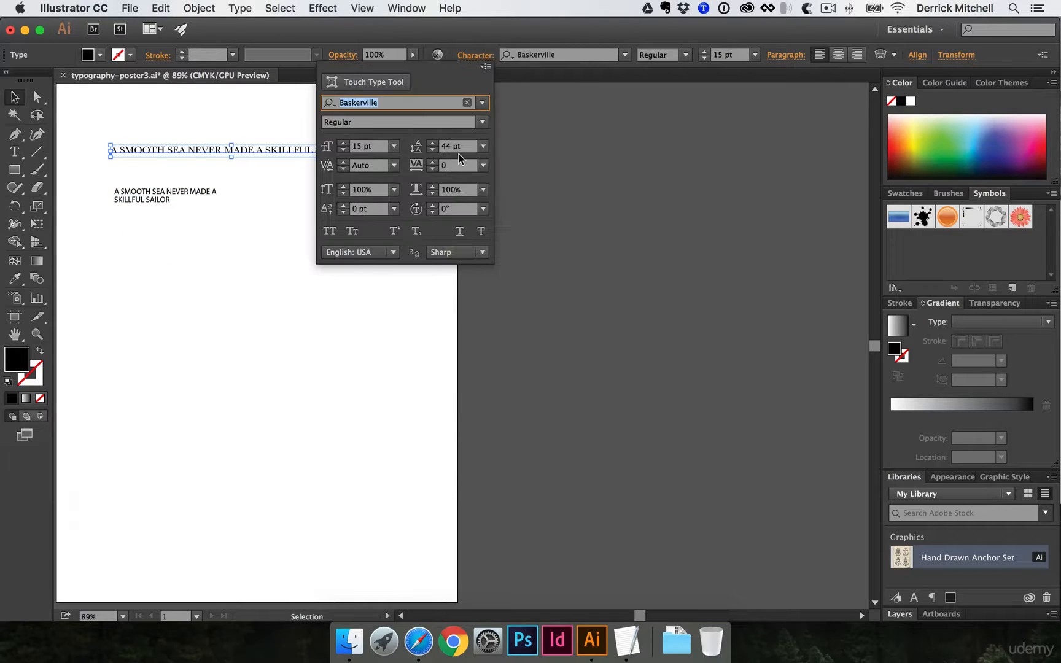
{"action": "left_click", "coordinate": [433, 162]}
{"action": "left_click", "coordinate": [433, 162]}
{"action": "left_click", "coordinate": [484, 165]}
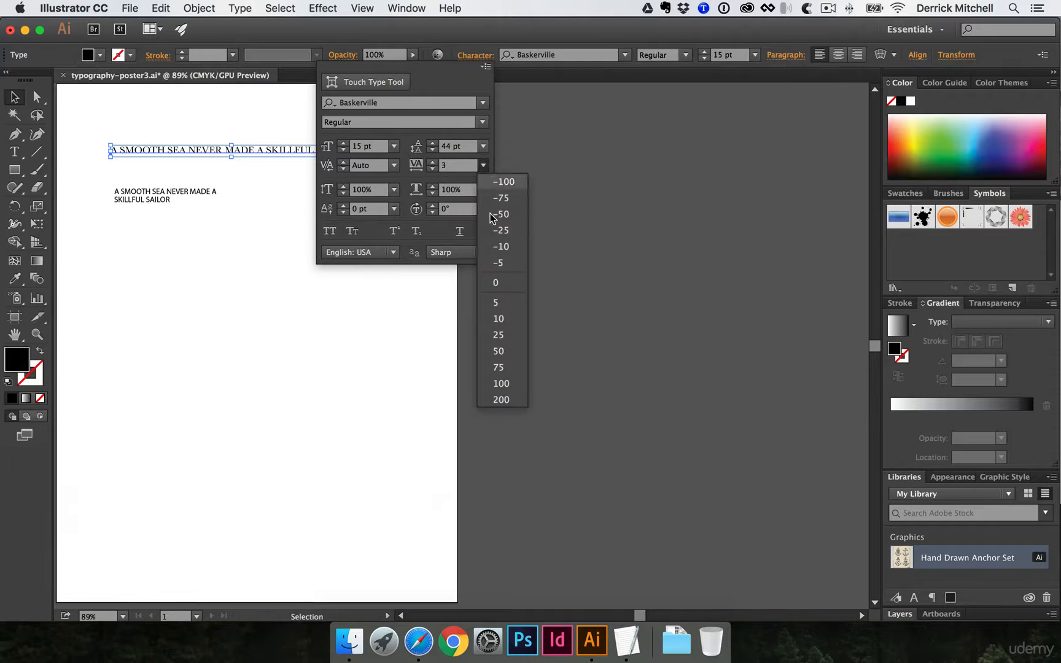
{"action": "left_click", "coordinate": [507, 351]}
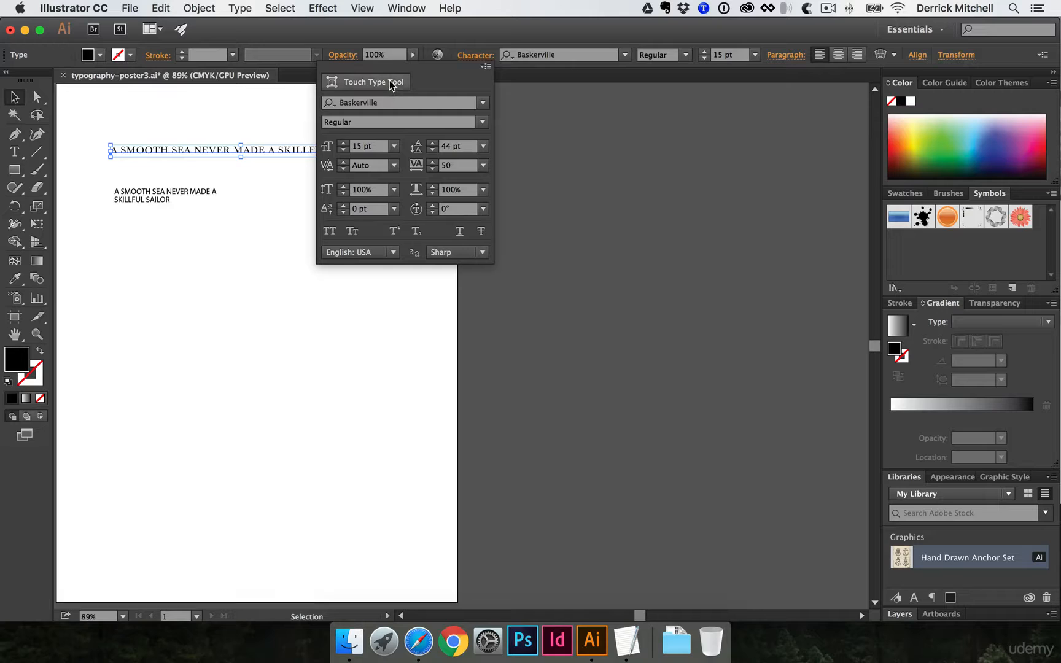
{"action": "left_click", "coordinate": [371, 82]}
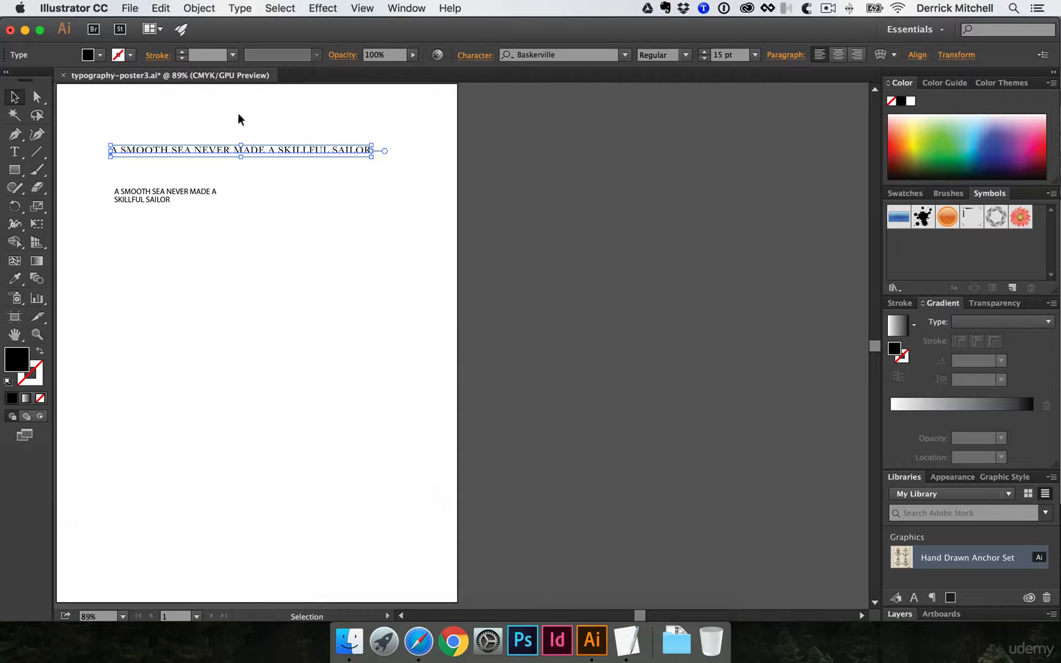
{"action": "left_click", "coordinate": [258, 115]}
{"action": "key", "text": "space"}
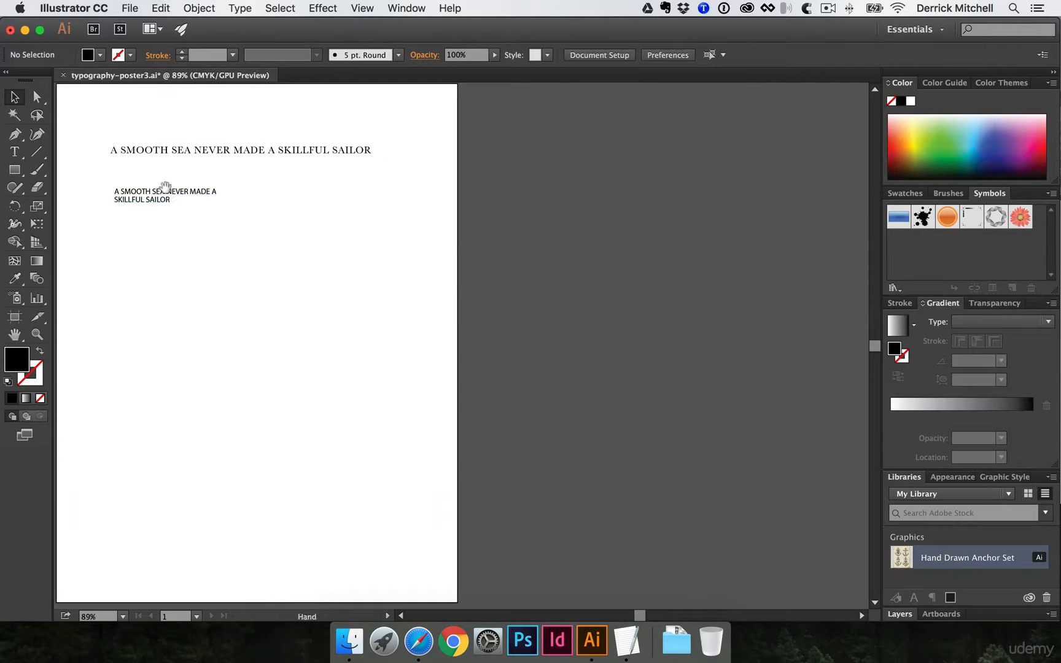
- Use the Touch Type tool to enlarge, rotate and shift the S of SEA in the single-line Baskerville quote
{"action": "left_click", "coordinate": [186, 158], "text": "super"}
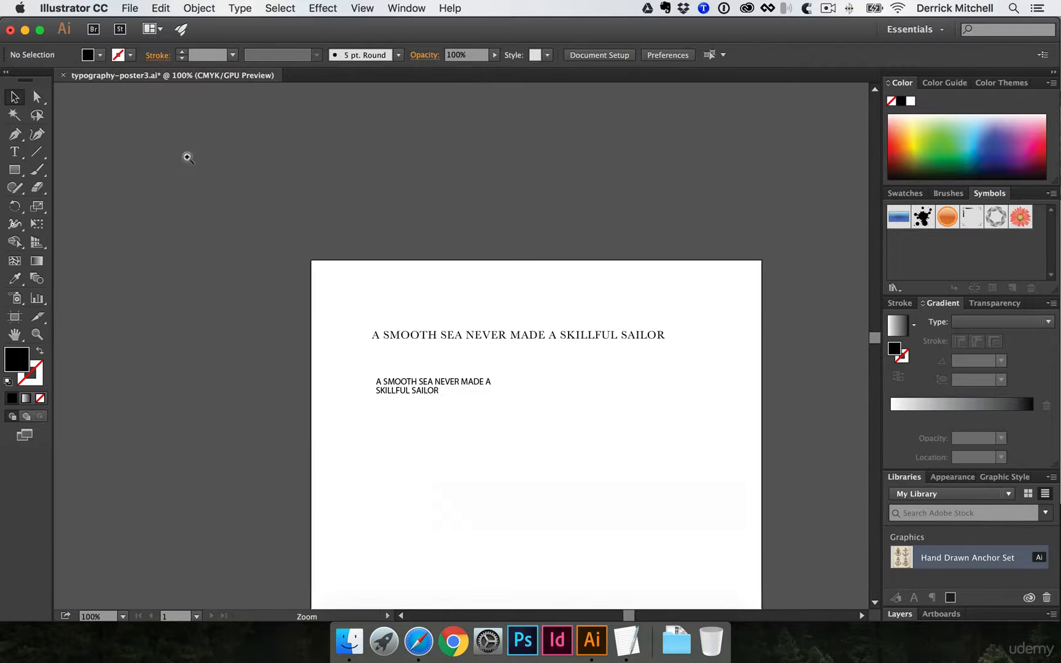
{"action": "left_click", "coordinate": [488, 324], "text": "super"}
{"action": "left_click", "coordinate": [484, 375], "text": "super"}
{"action": "left_click_drag", "start_coordinate": [471, 379], "coordinate": [433, 296]}
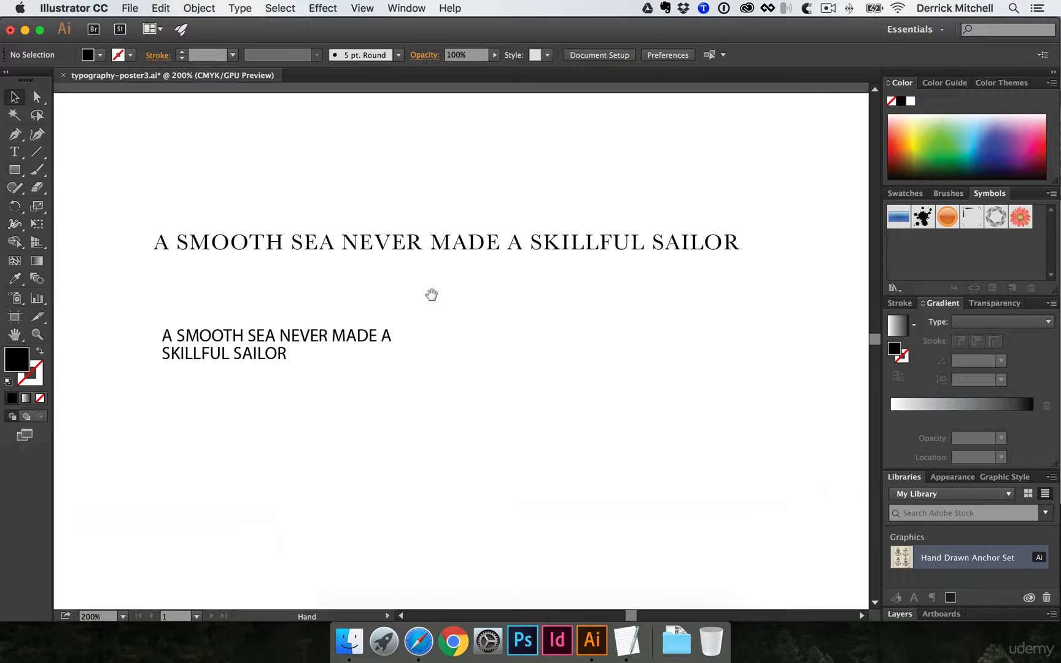
{"action": "left_click", "coordinate": [432, 296], "text": "super"}
{"action": "left_click", "coordinate": [371, 266]}
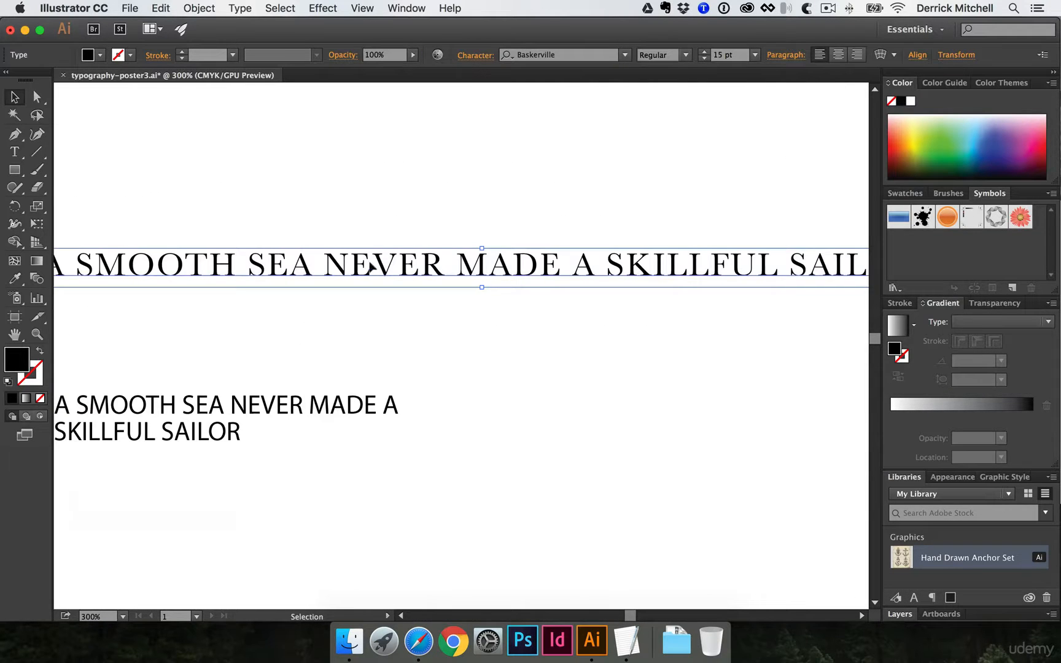
{"action": "left_click", "coordinate": [480, 56]}
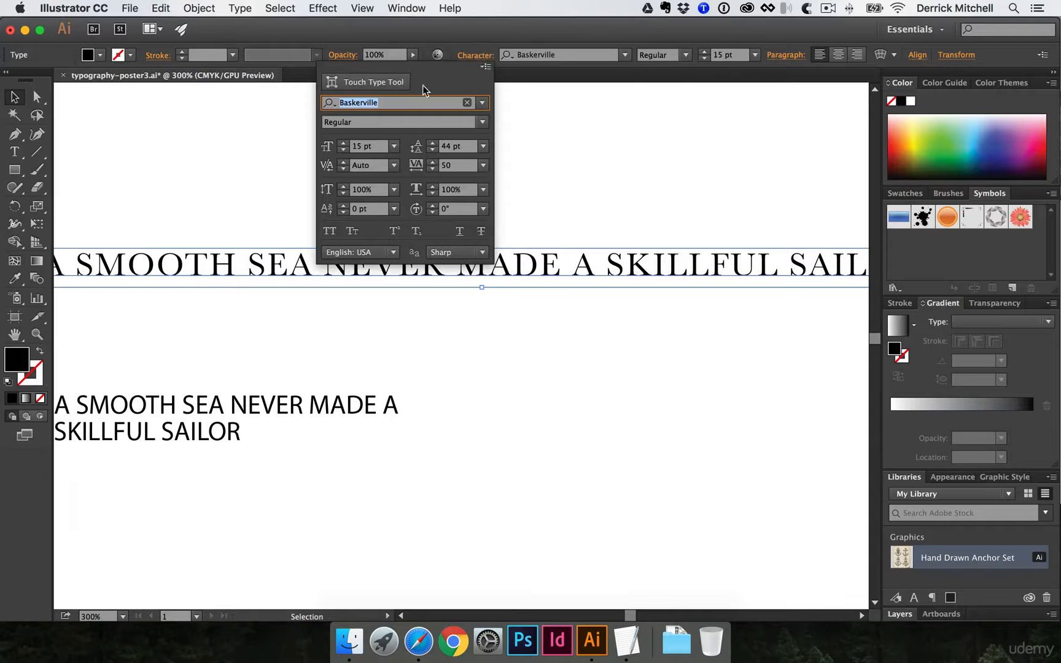
{"action": "left_click", "coordinate": [383, 84]}
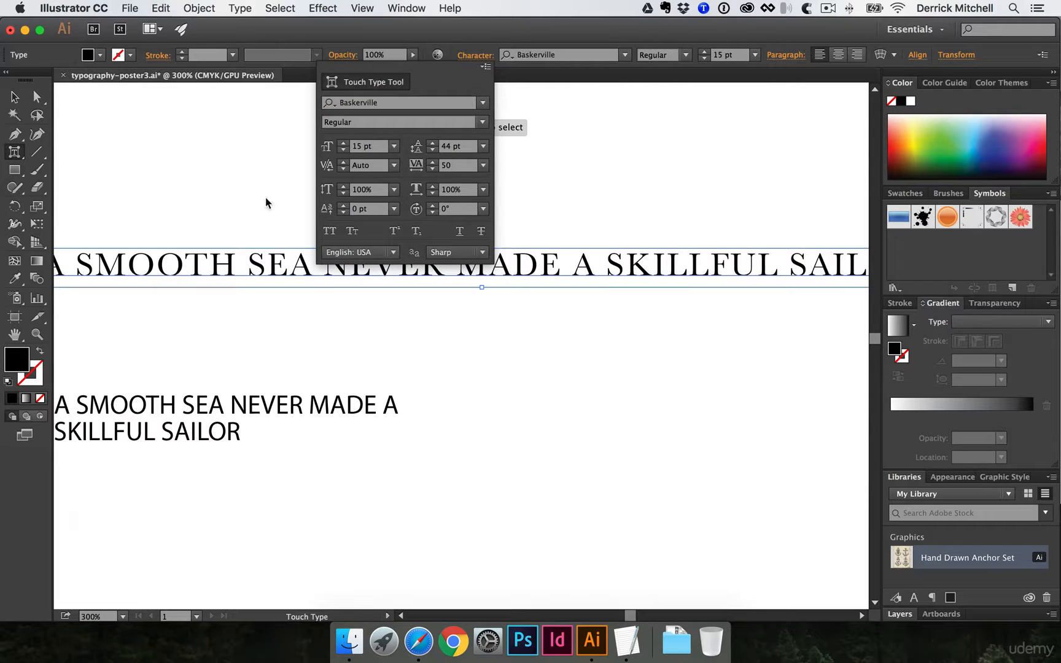
{"action": "left_click", "coordinate": [250, 258]}
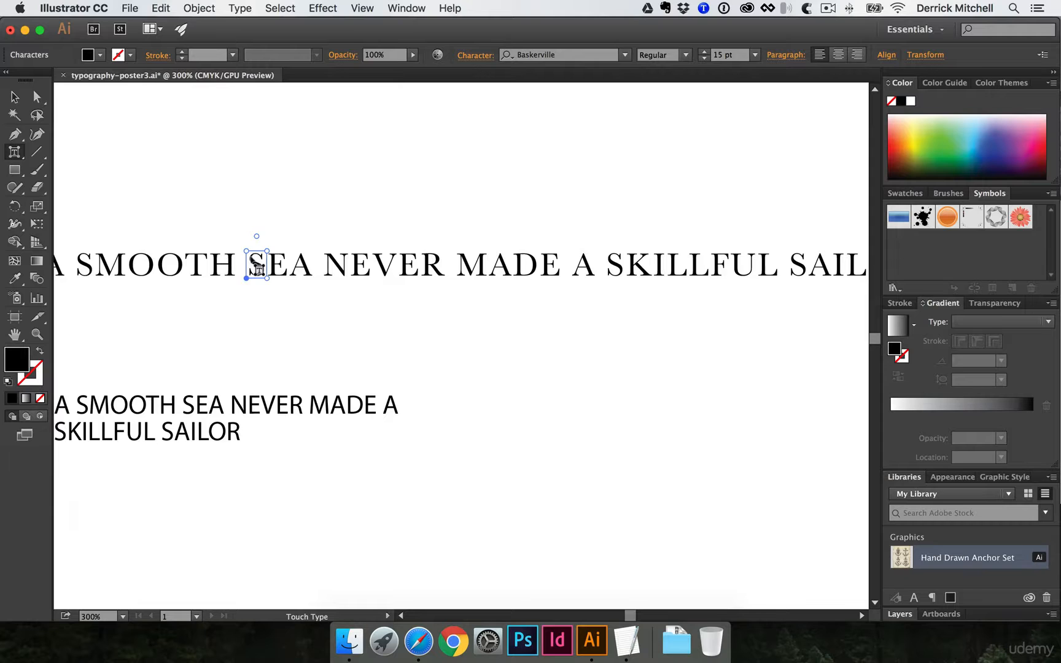
{"action": "left_click_drag", "start_coordinate": [256, 267], "coordinate": [274, 213]}
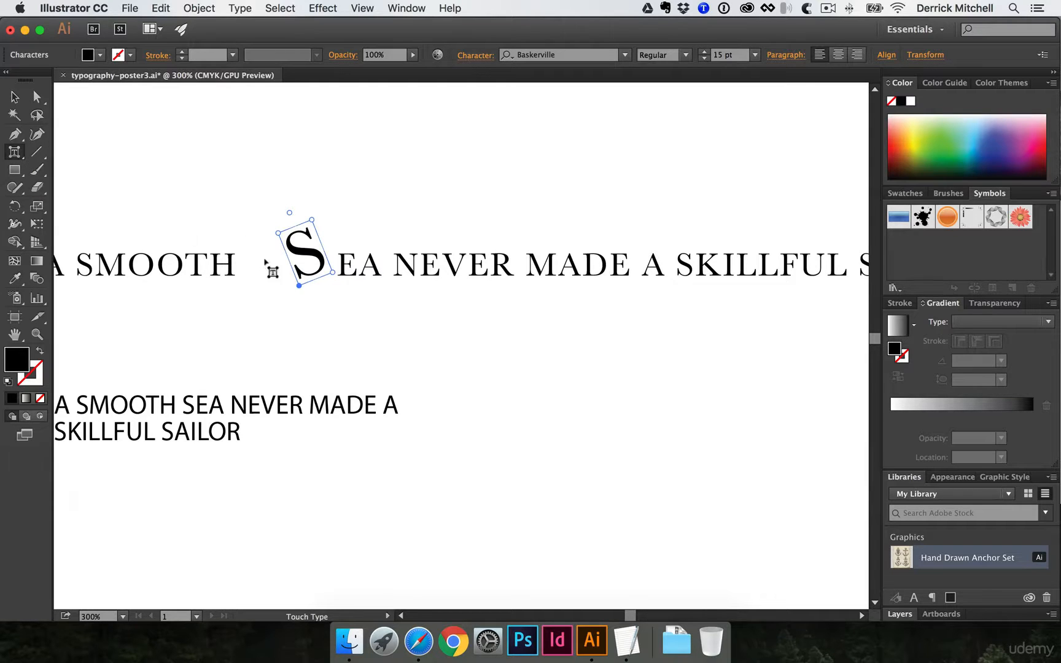
{"action": "key", "text": "Escape"}
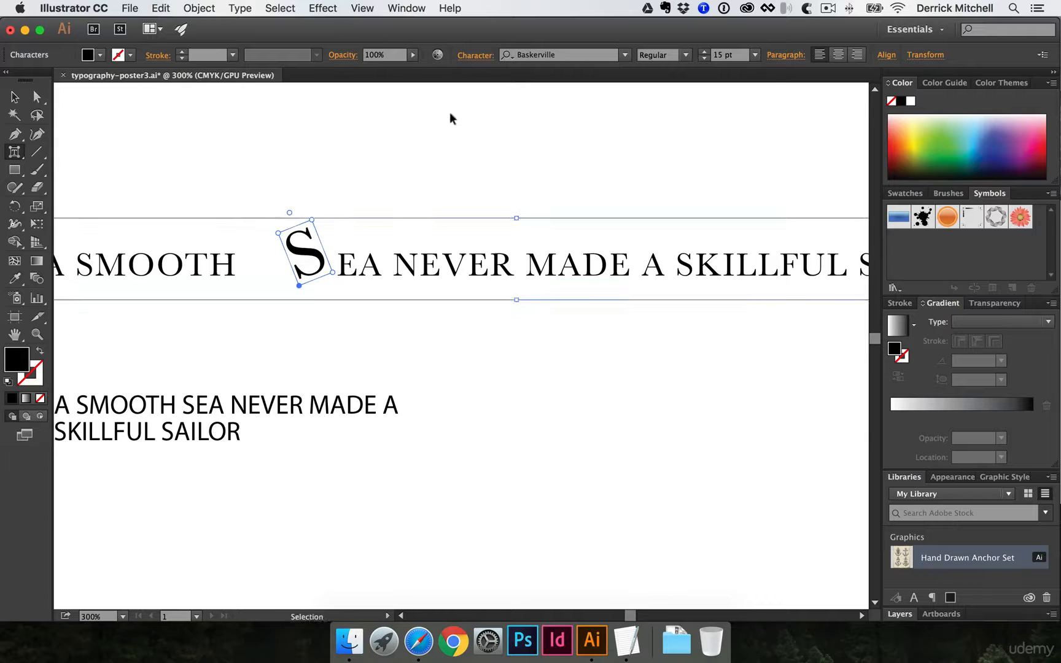
{"action": "left_click", "coordinate": [468, 108]}
- Try retyping the enlarged S of SEA as other letters, including a lowercase m, undo the replacements and deselect the text
{"action": "key", "text": "t"}
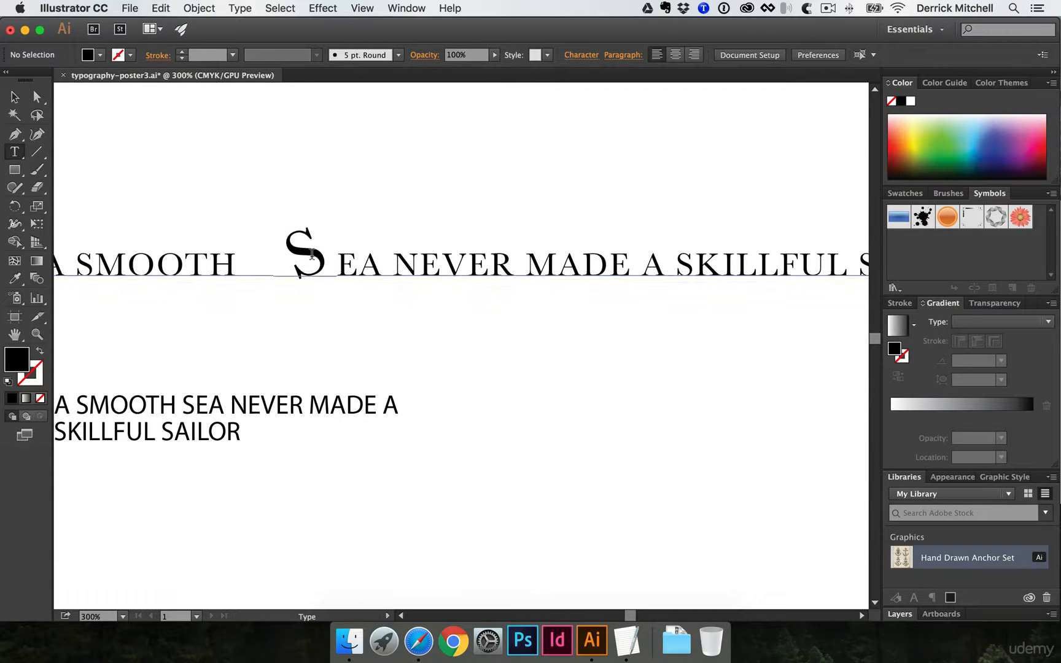
{"action": "left_click_drag", "start_coordinate": [331, 261], "coordinate": [289, 260]}
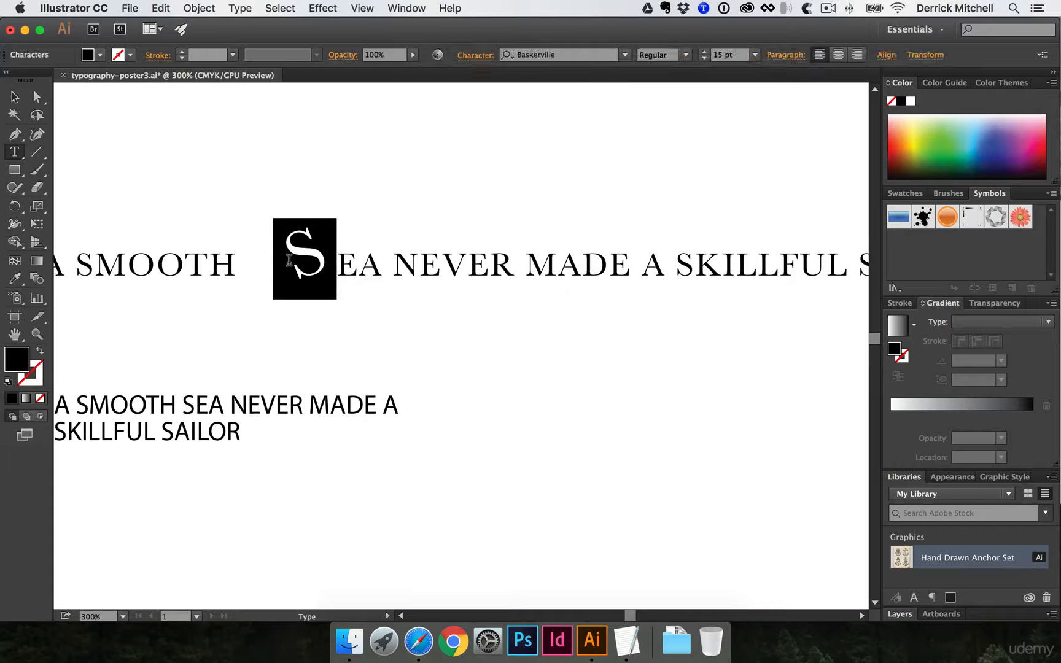
{"action": "type", "text": "S"}
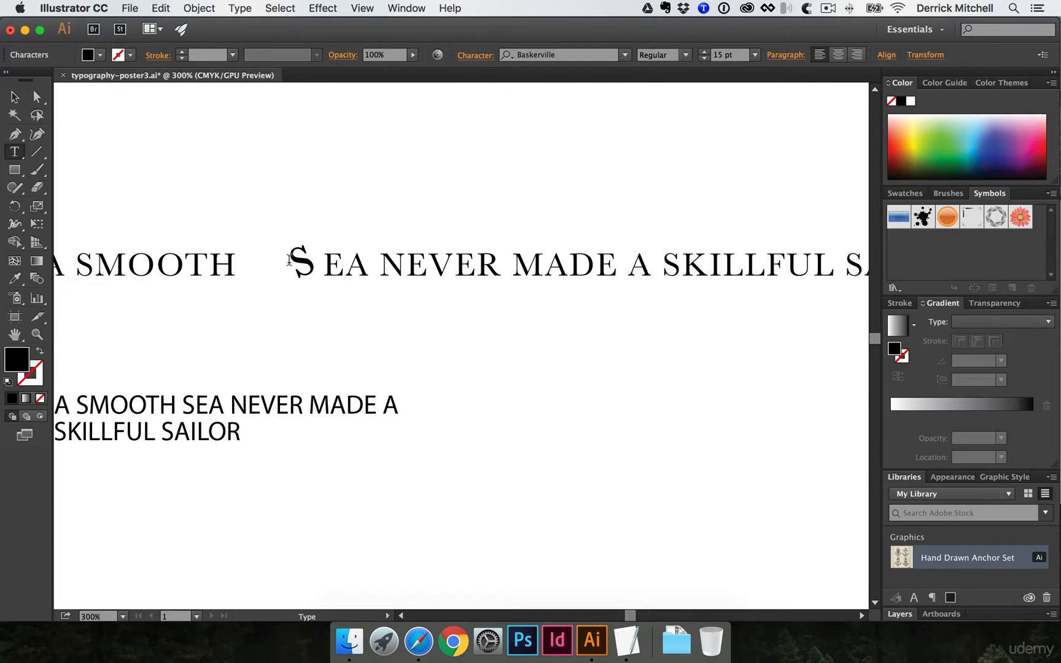
{"action": "left_click_drag", "start_coordinate": [316, 259], "coordinate": [296, 250]}
{"action": "type", "text": "Sm"}
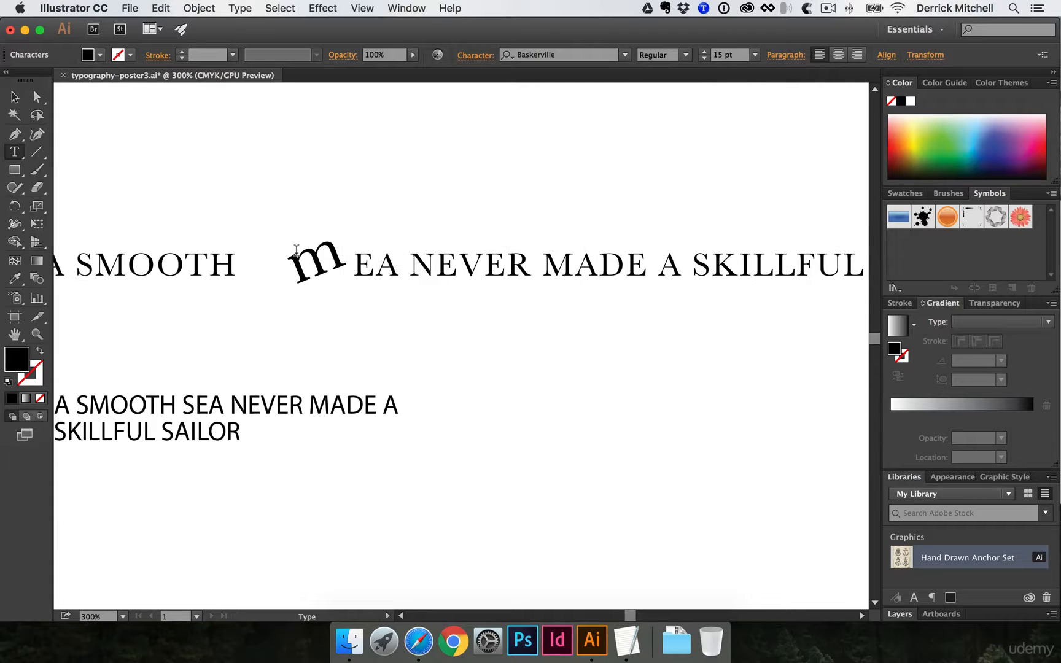
{"action": "key", "text": "super+z"}
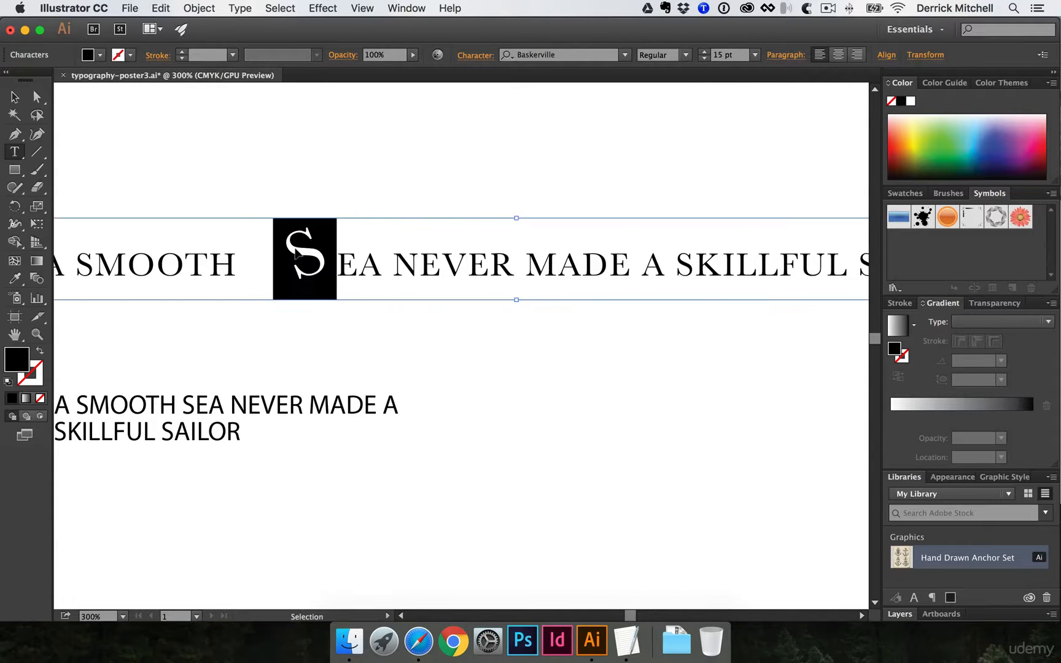
{"action": "left_click", "coordinate": [413, 131], "text": "super"}
{"action": "key", "text": "v"}
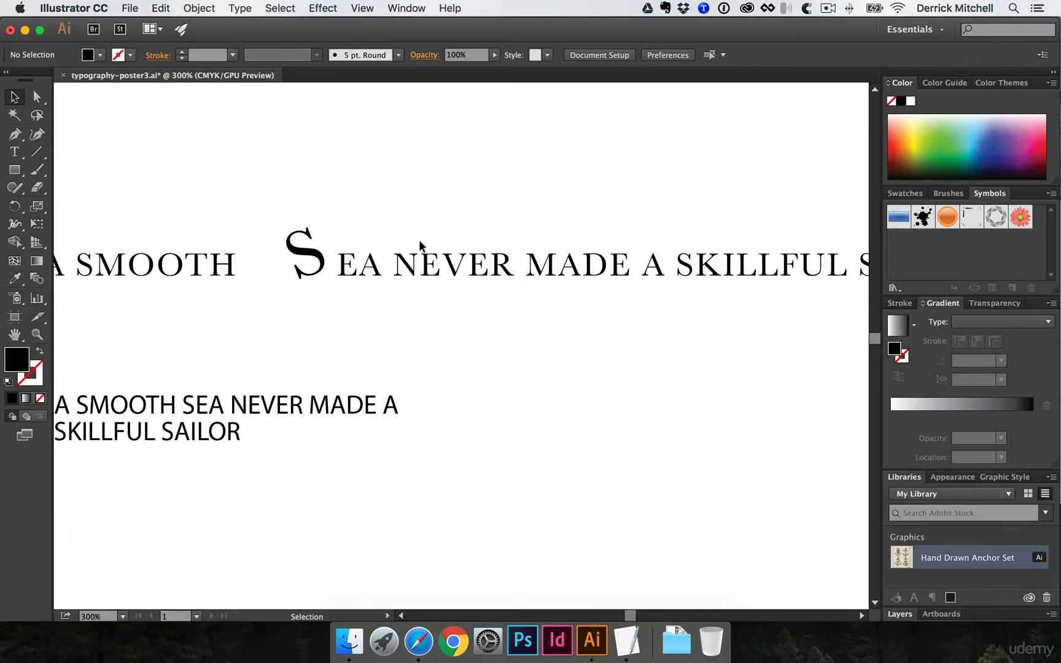
- Delete the single-line Baskerville quote from the artboard
{"action": "key", "text": "super+minus"}
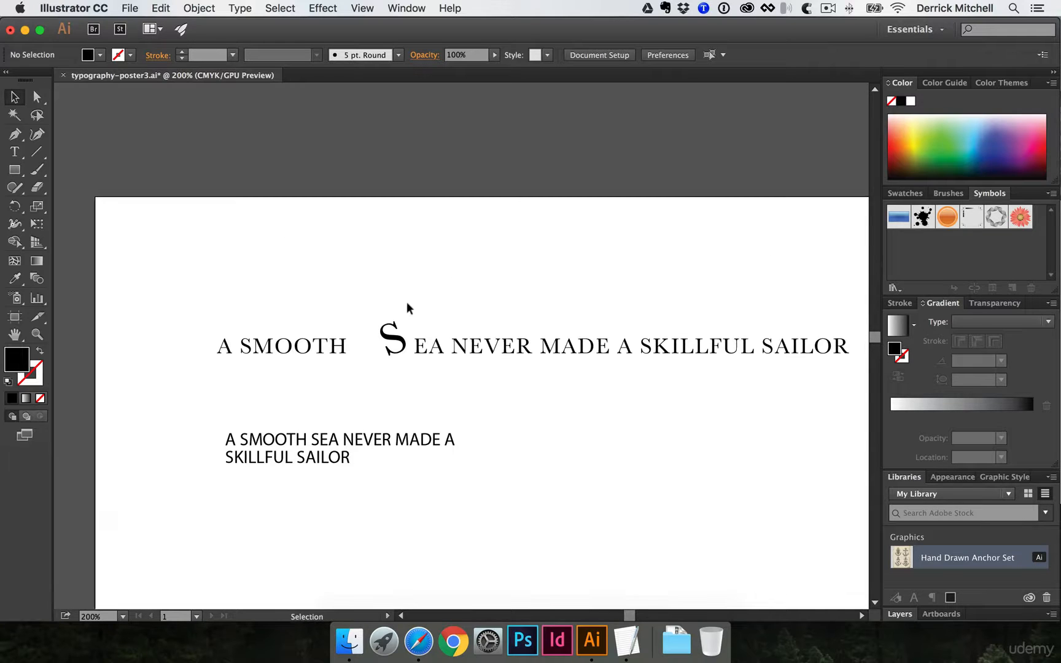
{"action": "left_click", "coordinate": [399, 336]}
{"action": "key", "text": "Delete"}
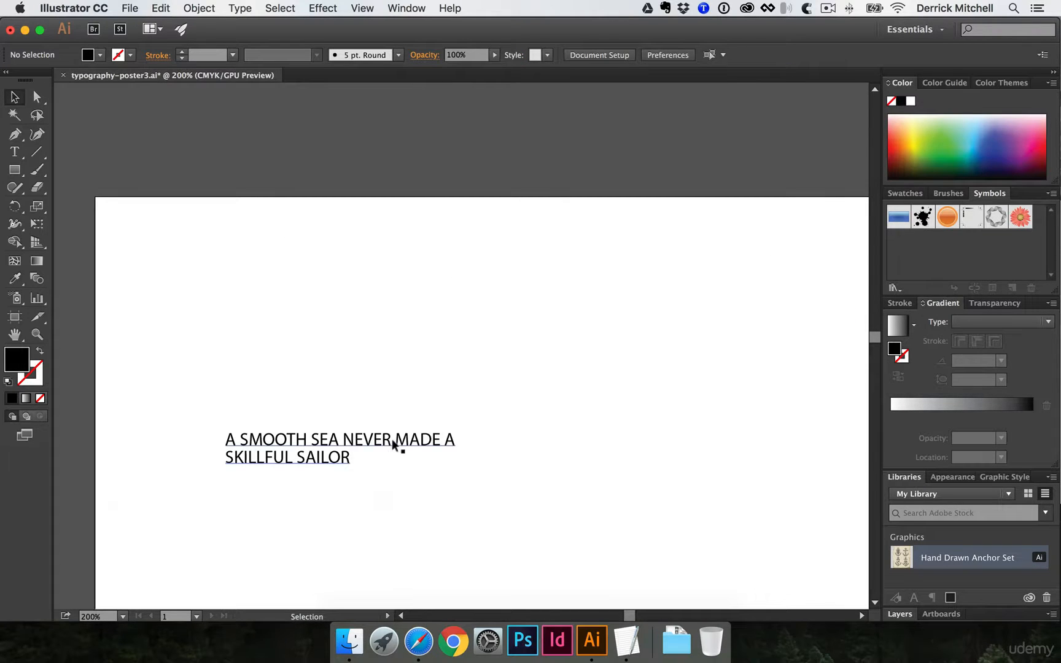
- Move the two-line Myriad Pro quote closer to the artboard's upper-left corner, discard the stray text frame and select the quote
{"action": "left_click_drag", "start_coordinate": [396, 445], "coordinate": [191, 241]}
{"action": "key", "text": "t"}
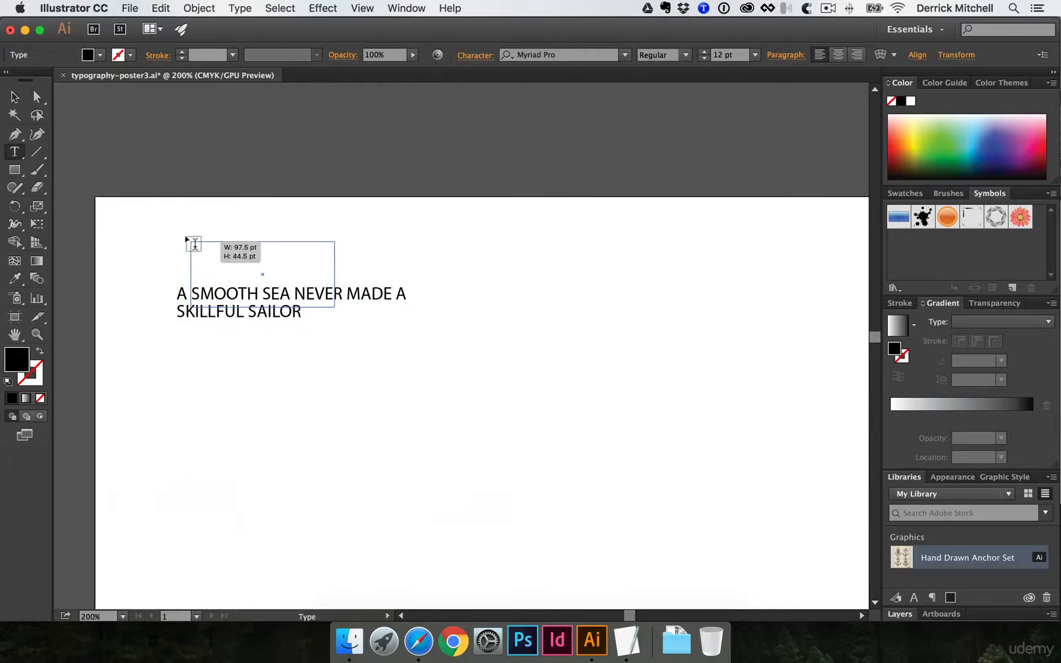
{"action": "key", "text": "super+z"}
{"action": "key", "text": "v"}
{"action": "left_click", "coordinate": [204, 234]}
{"action": "left_click", "coordinate": [255, 304]}
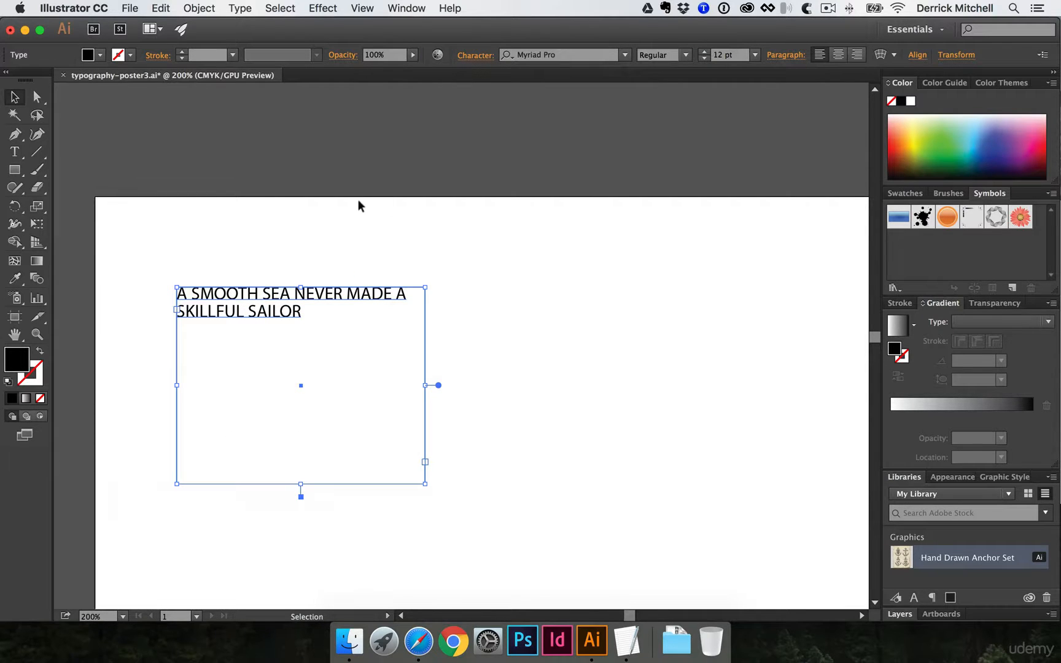
- Switch to the Adobe Typekit website in the browser to add fonts
{"action": "left_click", "coordinate": [627, 56]}
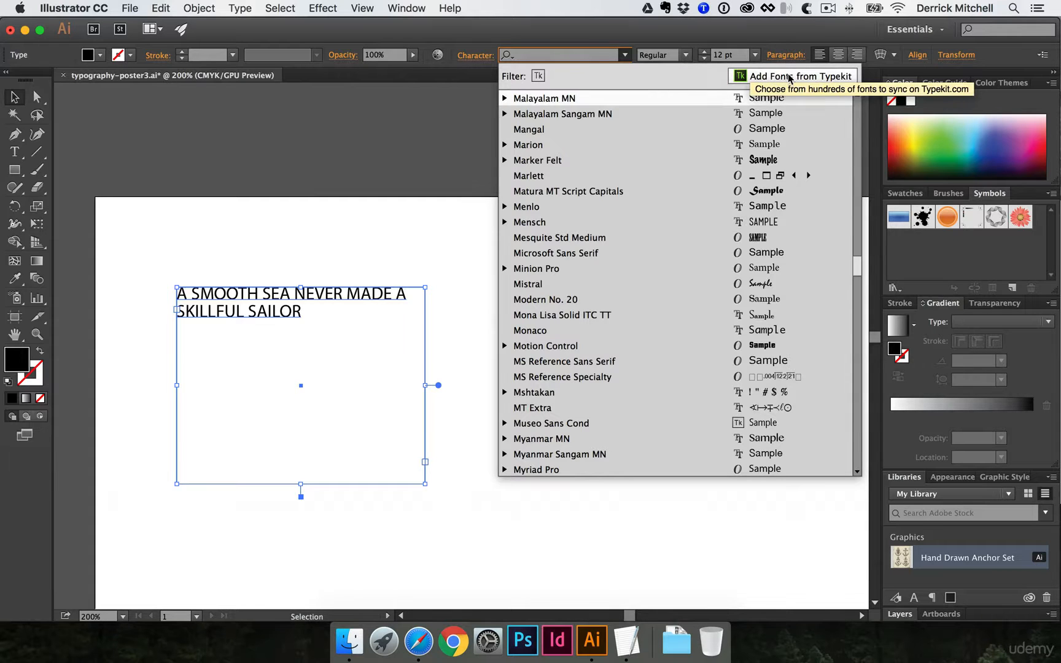
{"action": "left_click", "coordinate": [428, 216]}
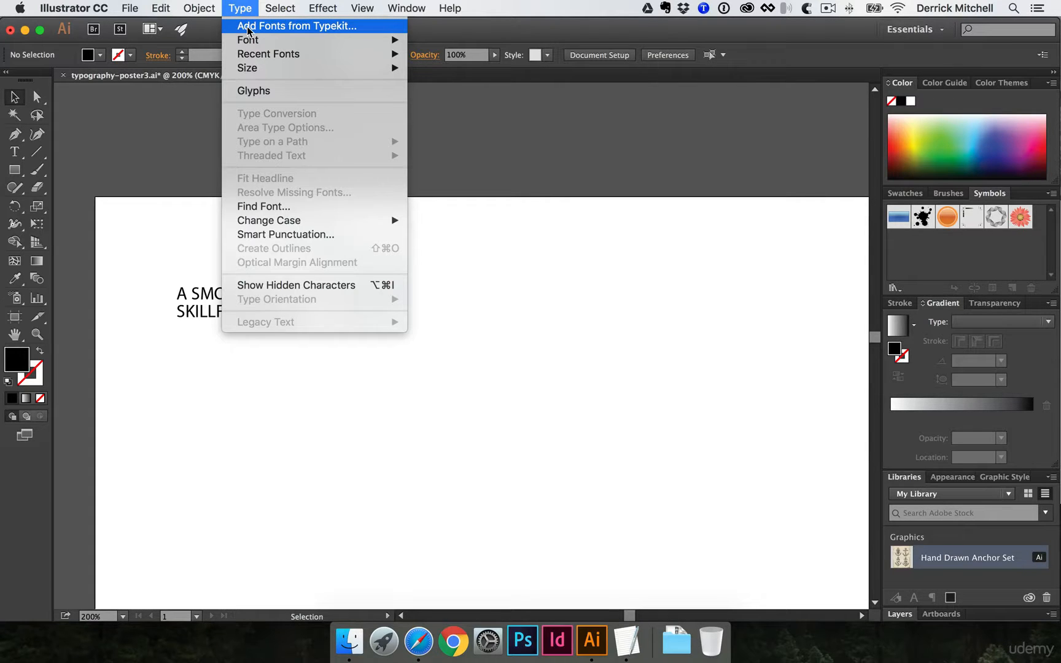
{"action": "left_click", "coordinate": [248, 27]}
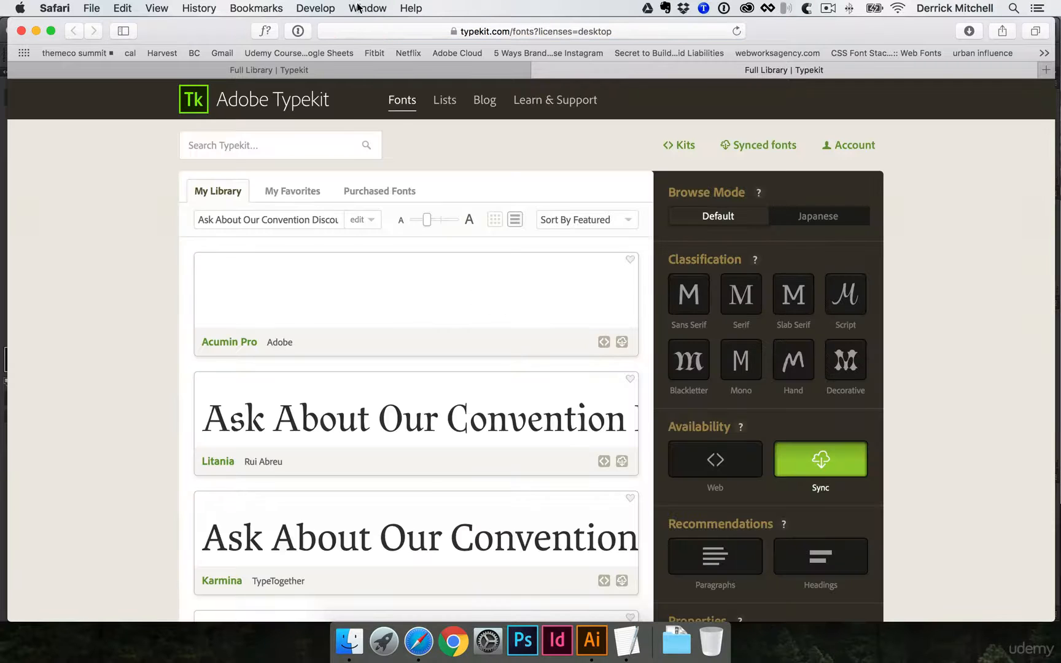
- Filter the Typekit library to sans serif fonts recommended for headings, with heavy weight and the narrowest width
{"action": "left_click", "coordinate": [688, 298]}
{"action": "scroll", "coordinate": [686, 299], "scroll_direction": "down", "scroll_amount": 2}
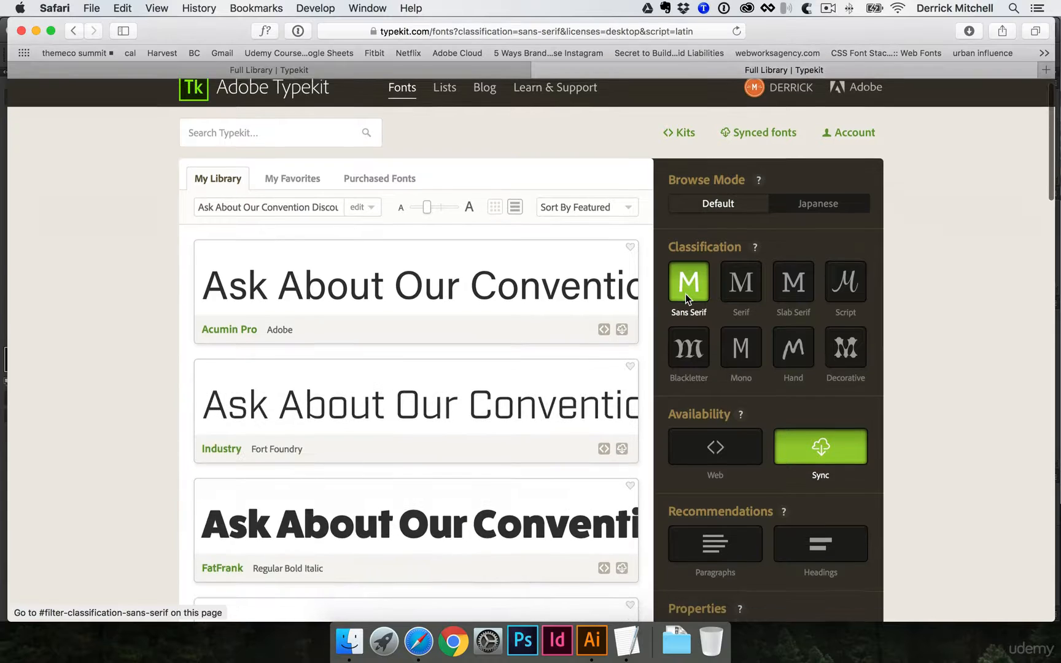
{"action": "scroll", "coordinate": [686, 299], "scroll_direction": "down", "scroll_amount": 5}
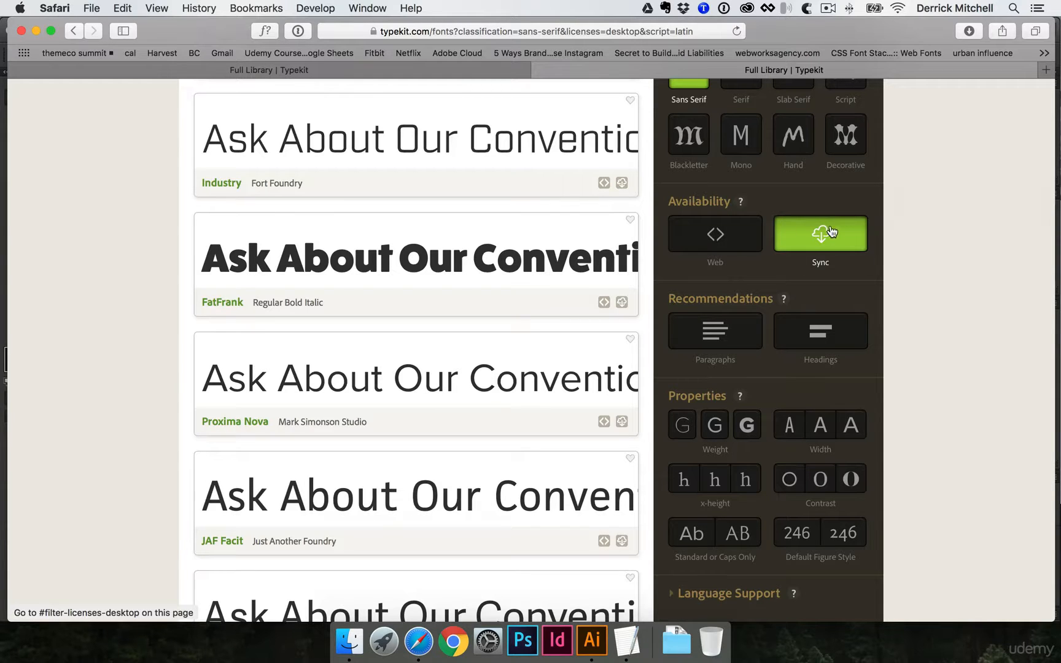
{"action": "scroll", "coordinate": [888, 263], "scroll_direction": "down", "scroll_amount": 2}
{"action": "scroll", "coordinate": [882, 264], "scroll_direction": "down", "scroll_amount": 3}
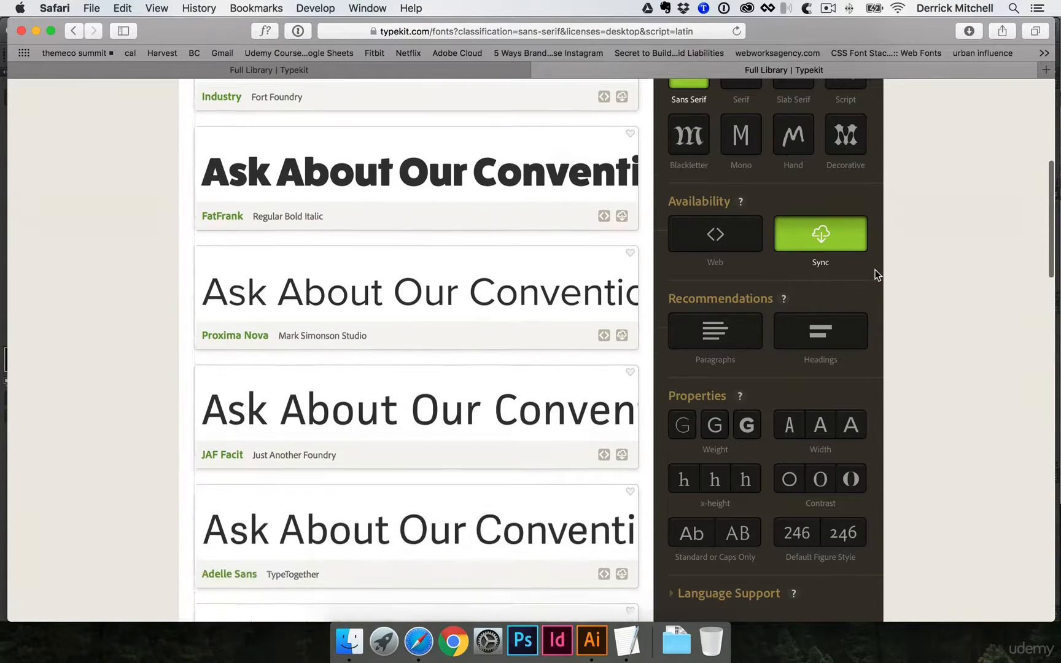
{"action": "left_click", "coordinate": [828, 332]}
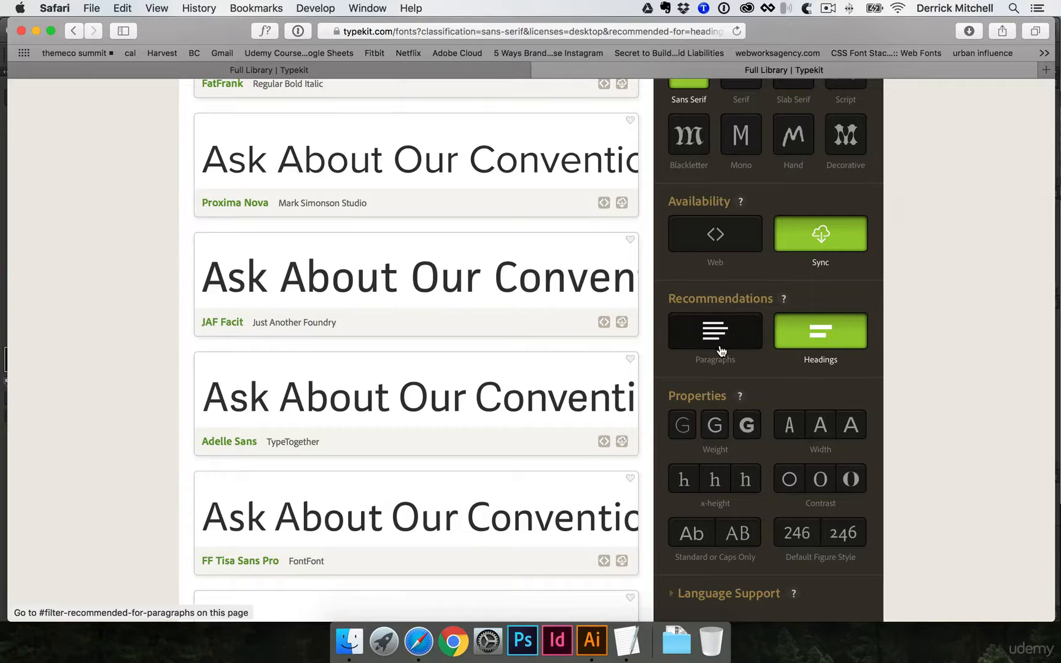
{"action": "scroll", "coordinate": [759, 406], "scroll_direction": "down", "scroll_amount": 2}
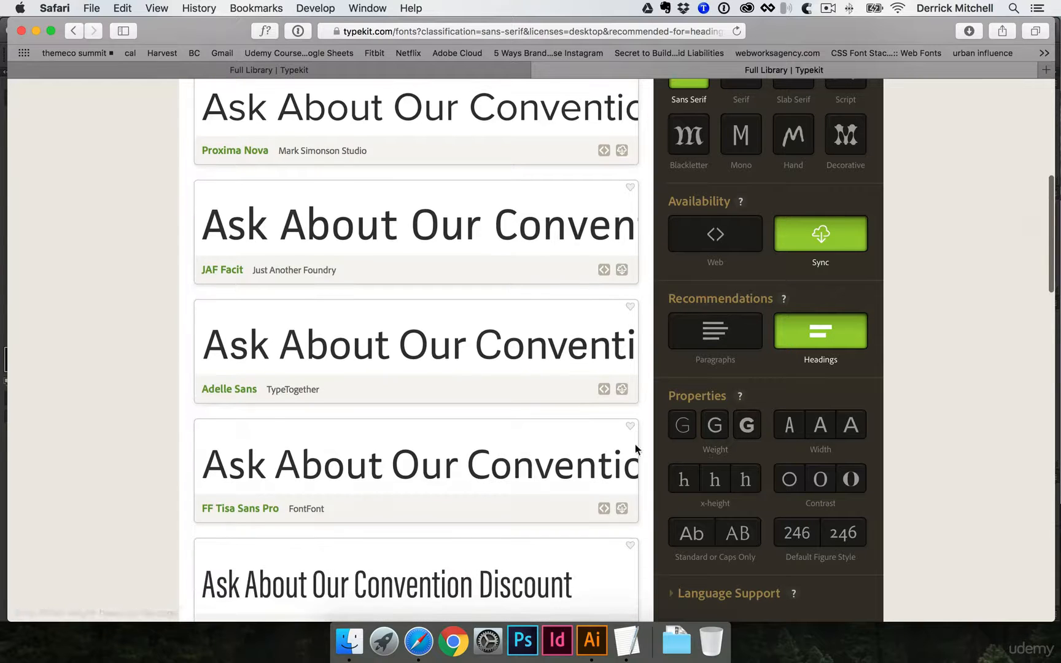
{"action": "scroll", "coordinate": [614, 439], "scroll_direction": "down", "scroll_amount": 2}
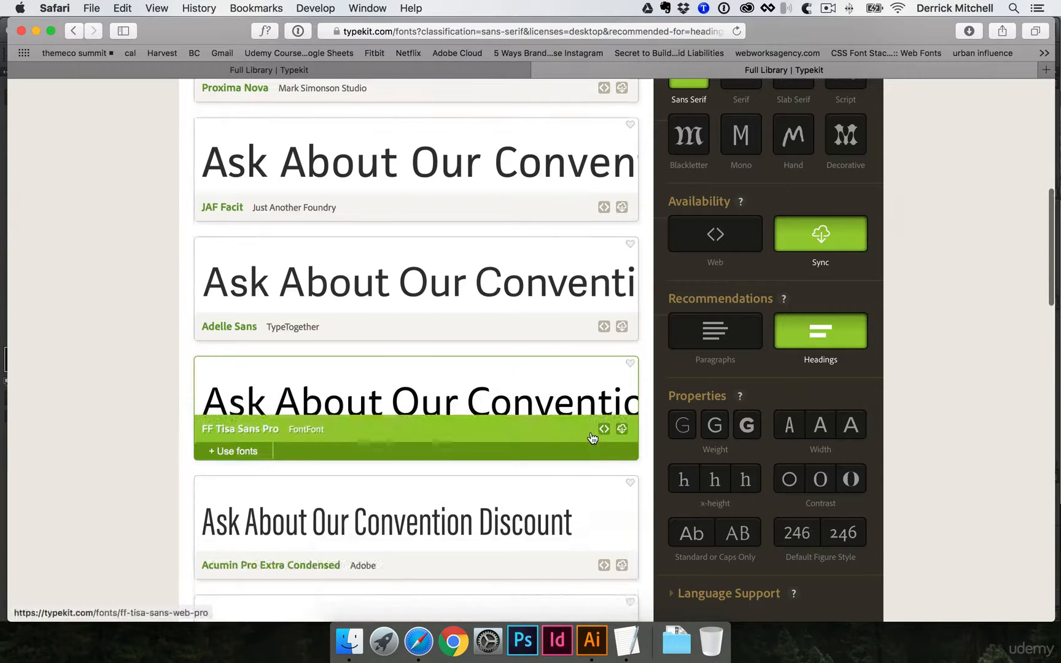
{"action": "left_click", "coordinate": [747, 428]}
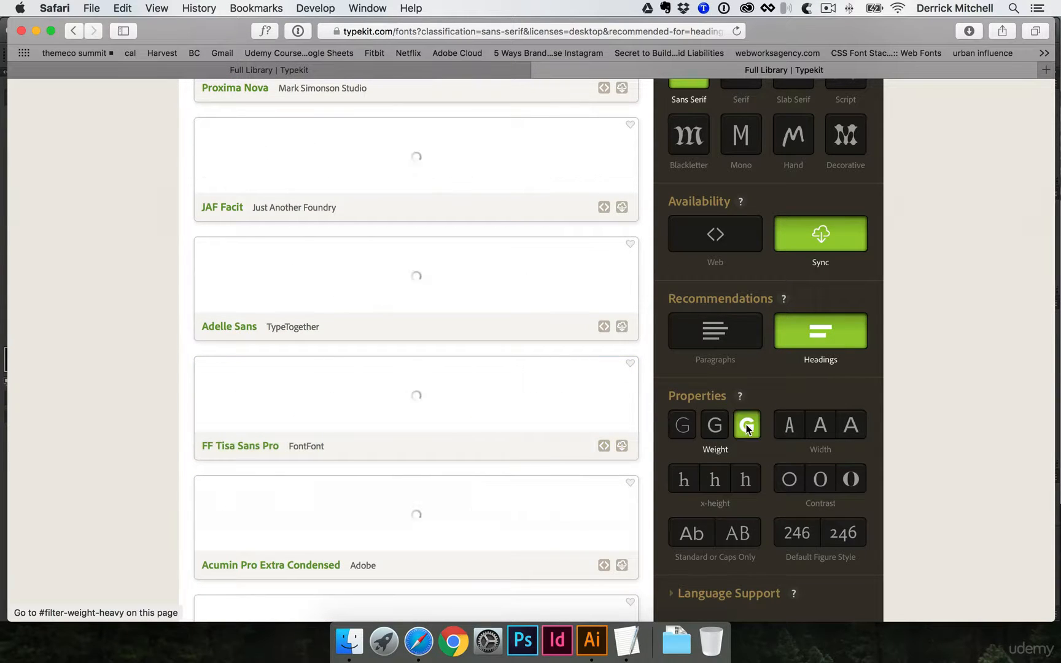
{"action": "left_click", "coordinate": [795, 441]}
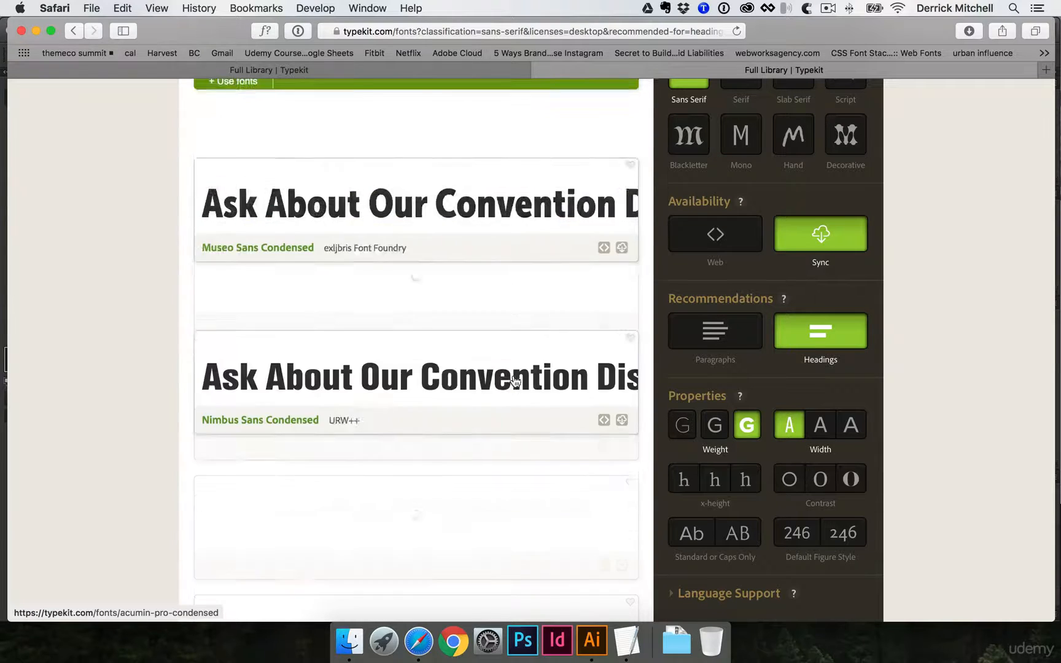
- Browse the filtered families and sync the Regular and Oblique fonts of Abolition Soft, closing the family's dialog
{"action": "scroll", "coordinate": [515, 381], "scroll_direction": "down", "scroll_amount": 3}
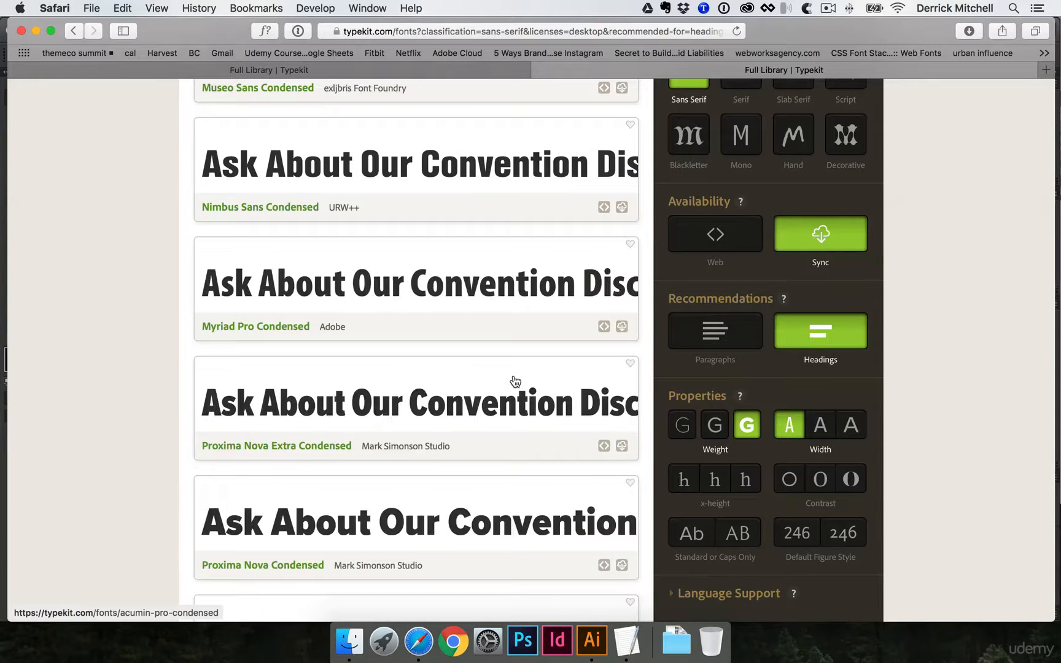
{"action": "scroll", "coordinate": [515, 381], "scroll_direction": "down", "scroll_amount": 15}
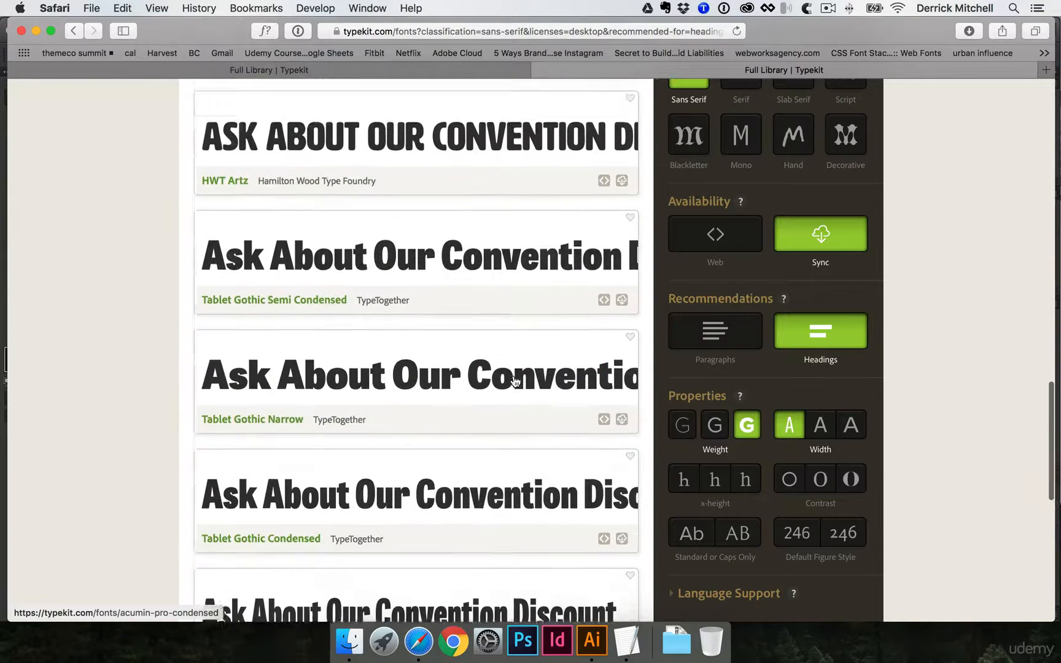
{"action": "scroll", "coordinate": [515, 381], "scroll_direction": "down", "scroll_amount": 6}
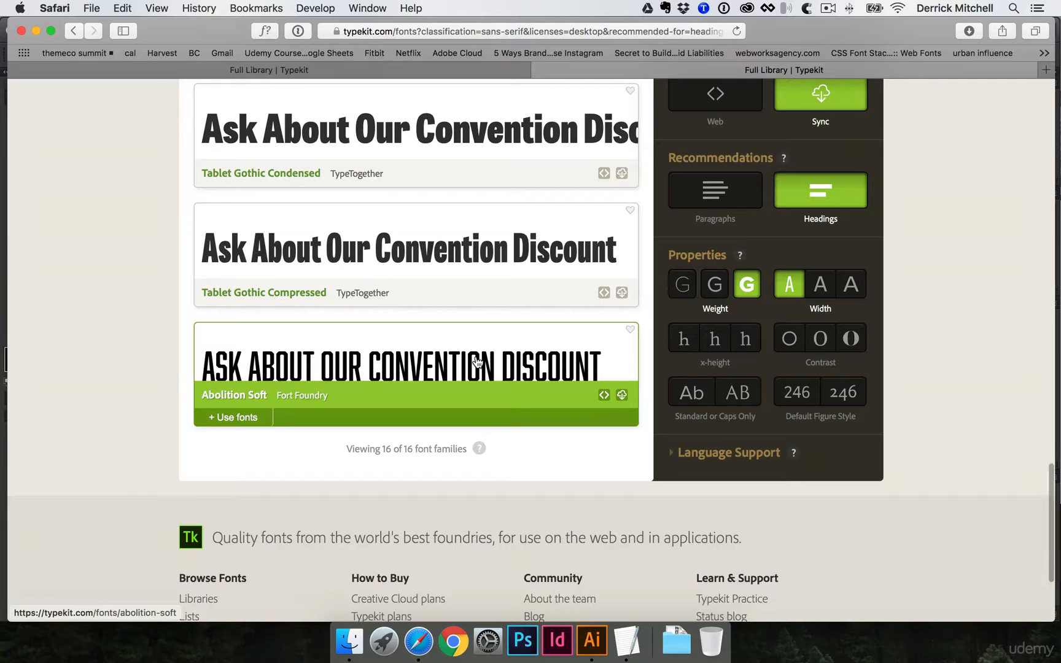
{"action": "left_click", "coordinate": [246, 419]}
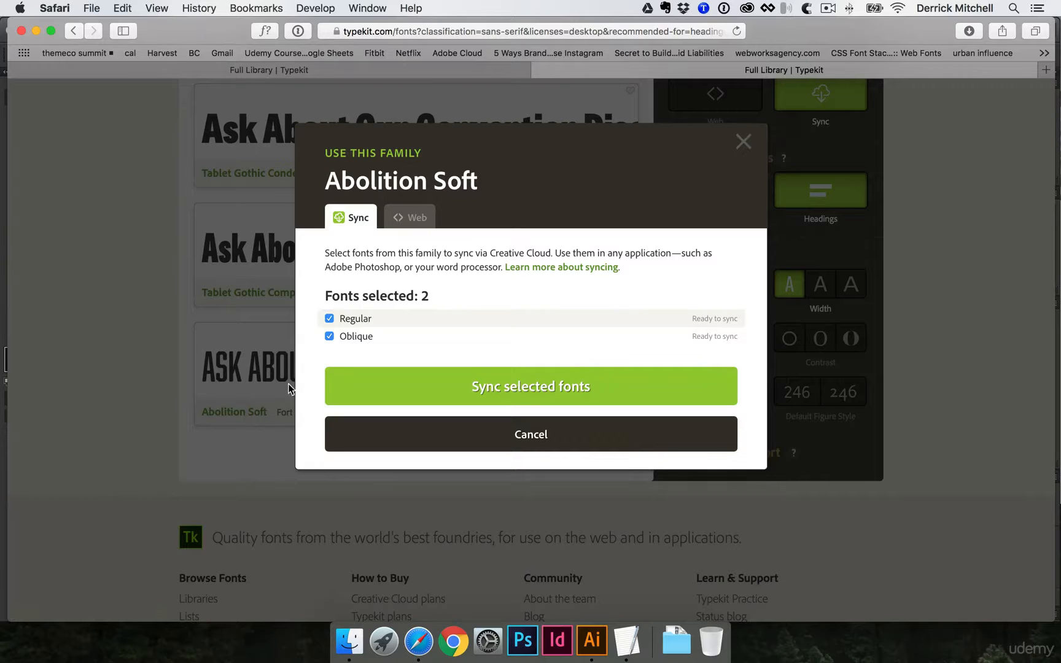
{"action": "left_click", "coordinate": [349, 337]}
{"action": "left_click", "coordinate": [534, 393]}
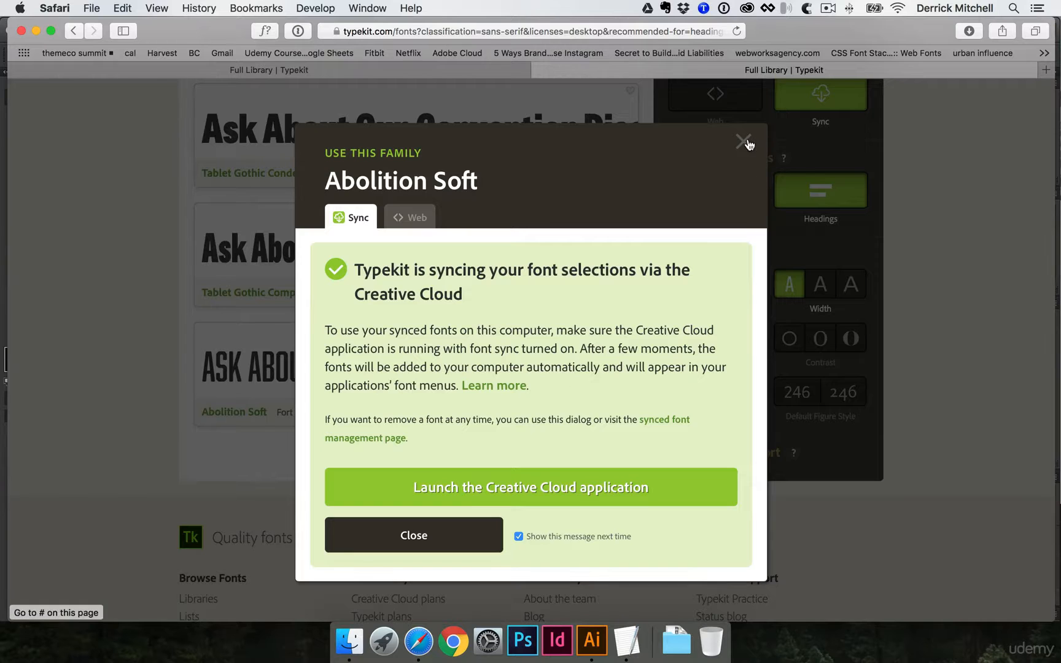
{"action": "left_click", "coordinate": [743, 143]}
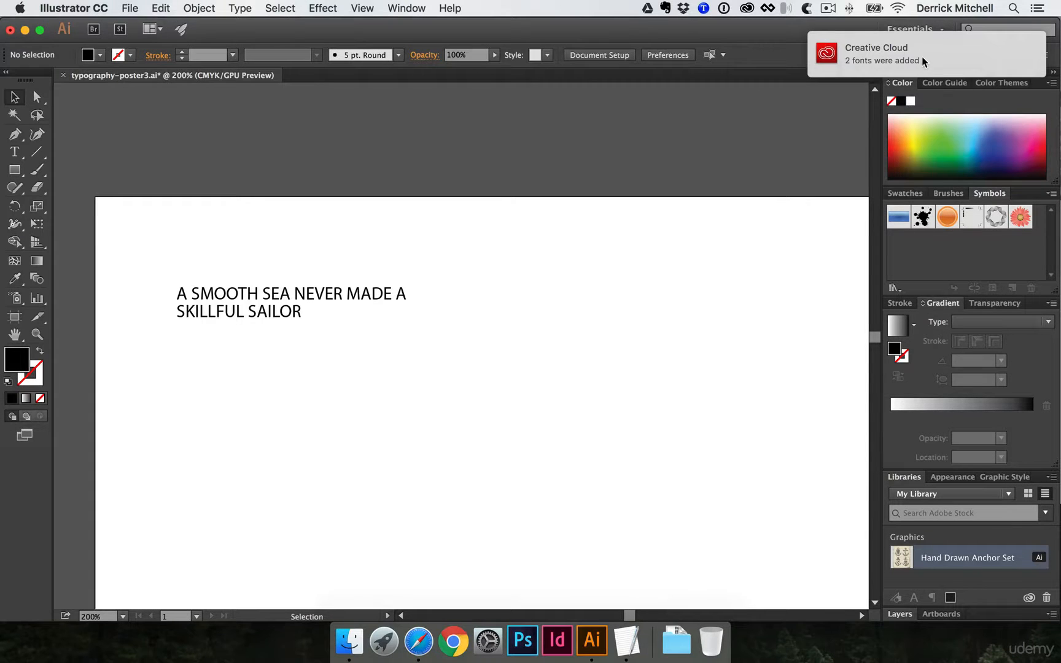
- Search the font families for "abol" and set the quote in Abolition Soft
{"action": "left_click", "coordinate": [346, 292]}
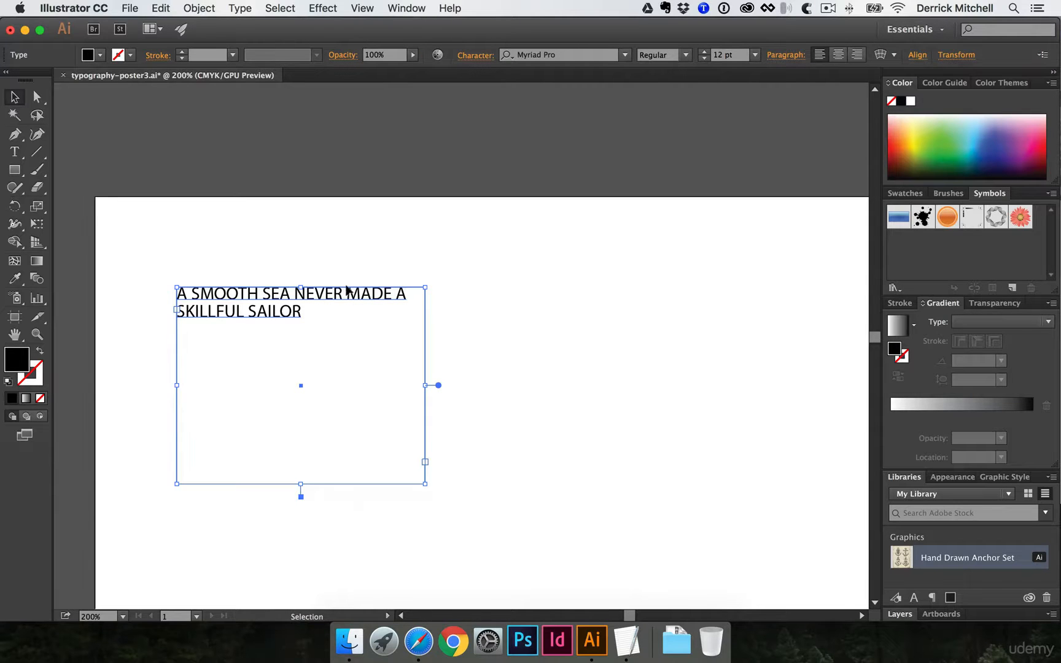
{"action": "left_click", "coordinate": [546, 54]}
{"action": "type", "text": "abolo"}
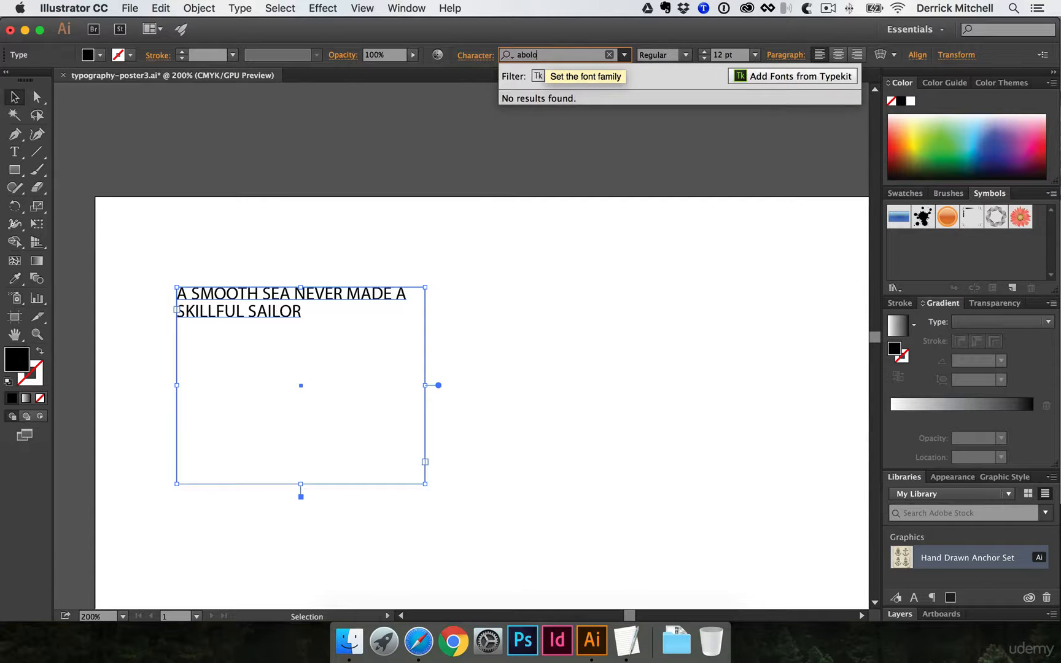
{"action": "key", "text": "BackSpace"}
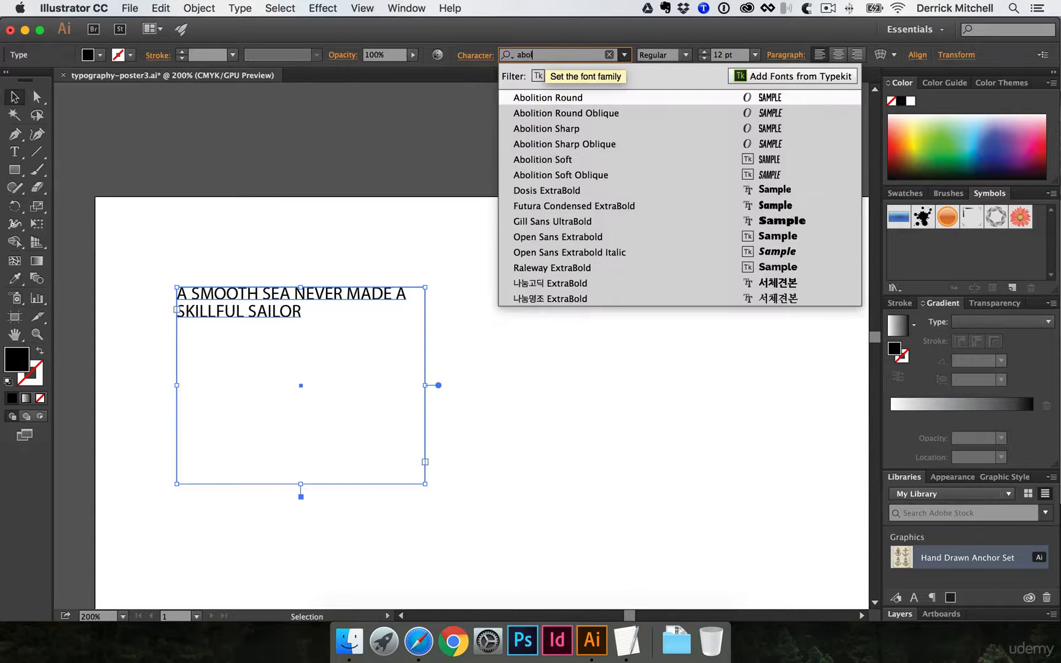
{"action": "left_click", "coordinate": [551, 160]}
{"action": "left_click", "coordinate": [397, 227]}
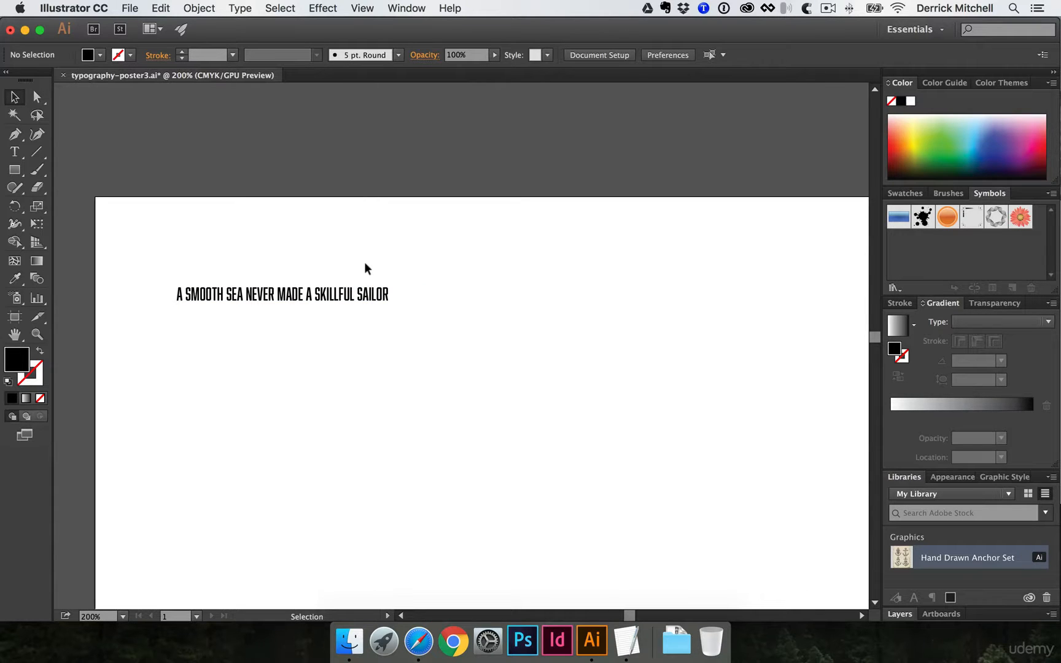
- Select the quote and examine its character formatting options
{"action": "left_click", "coordinate": [342, 296]}
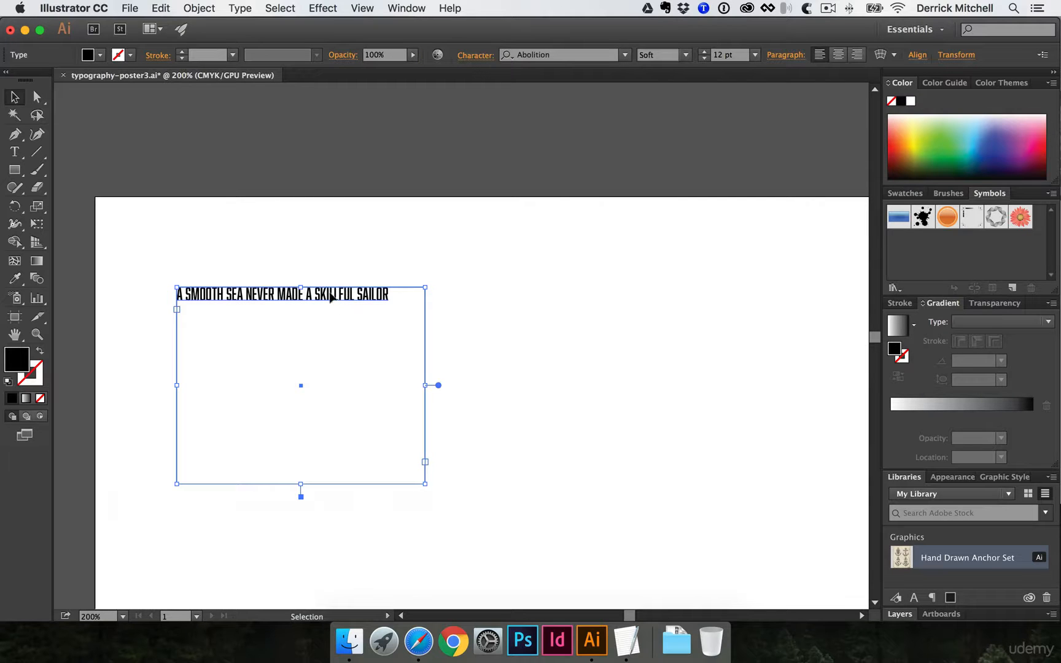
{"action": "left_click", "coordinate": [268, 238]}
{"action": "left_click", "coordinate": [337, 301]}
{"action": "left_click", "coordinate": [482, 57]}
{"action": "left_click", "coordinate": [485, 58]}
{"action": "left_click", "coordinate": [484, 59]}
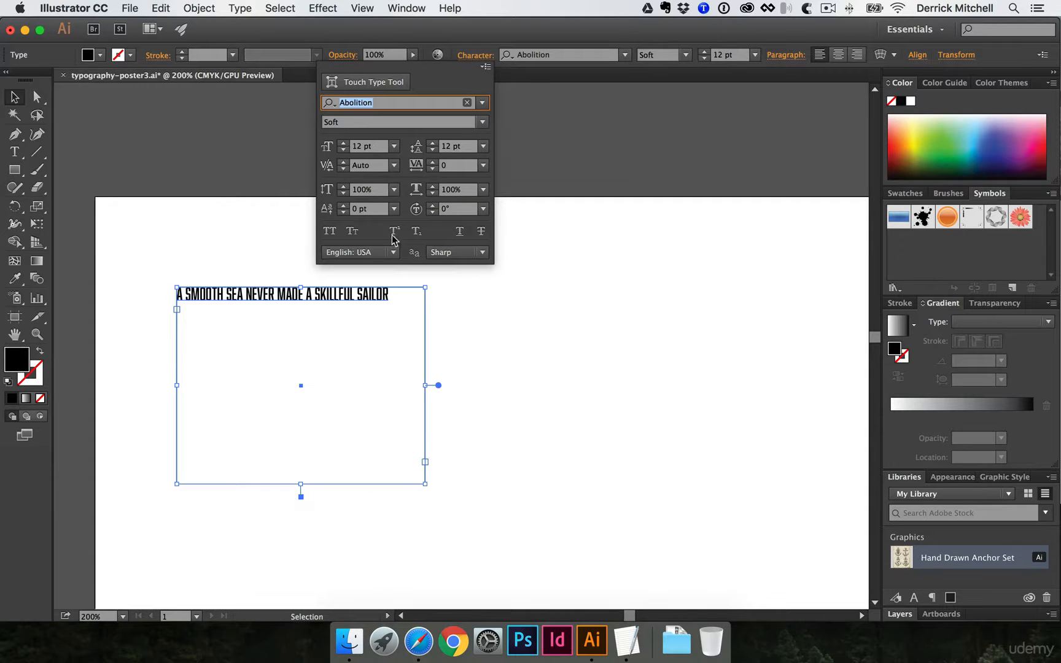
- Try centre and right alignment on the quote and restore left alignment
{"action": "left_click", "coordinate": [793, 58]}
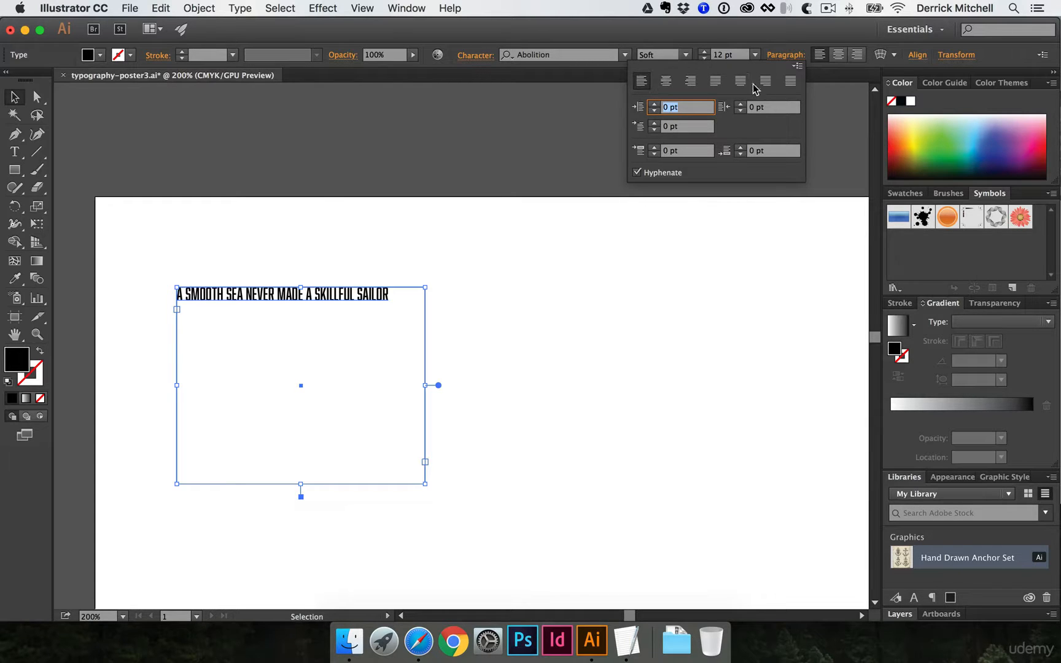
{"action": "left_click", "coordinate": [664, 82]}
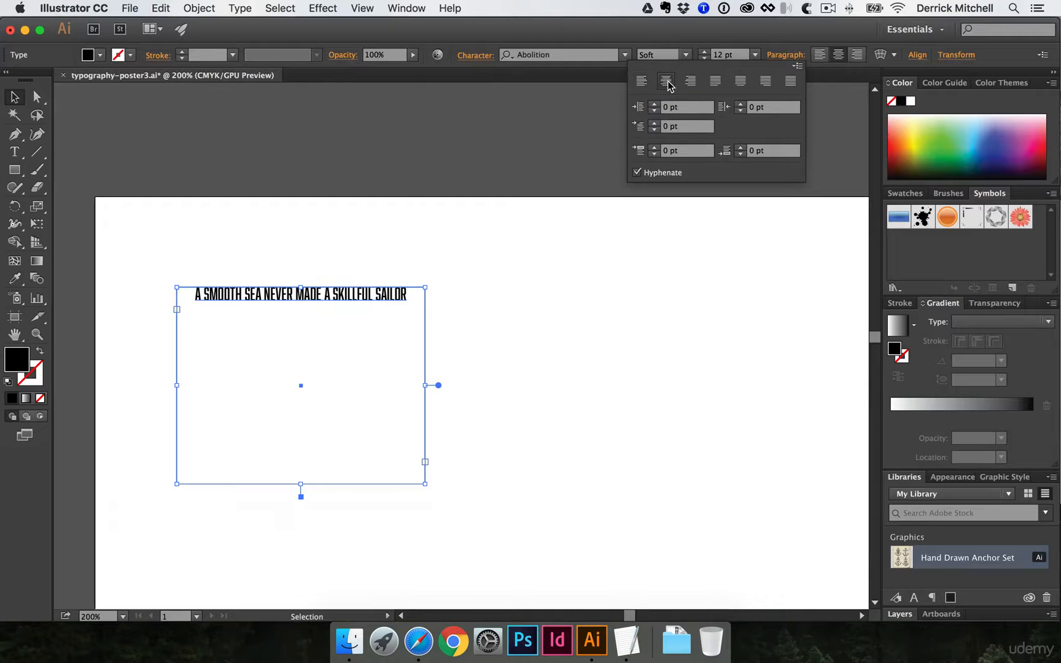
{"action": "left_click", "coordinate": [691, 81]}
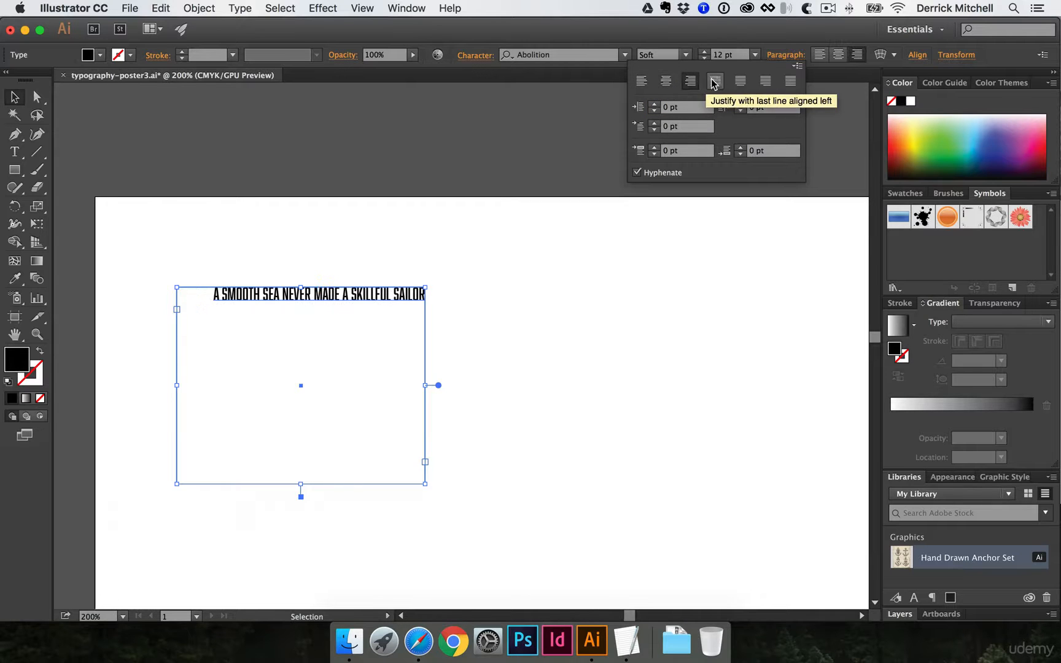
{"action": "left_click", "coordinate": [642, 81]}
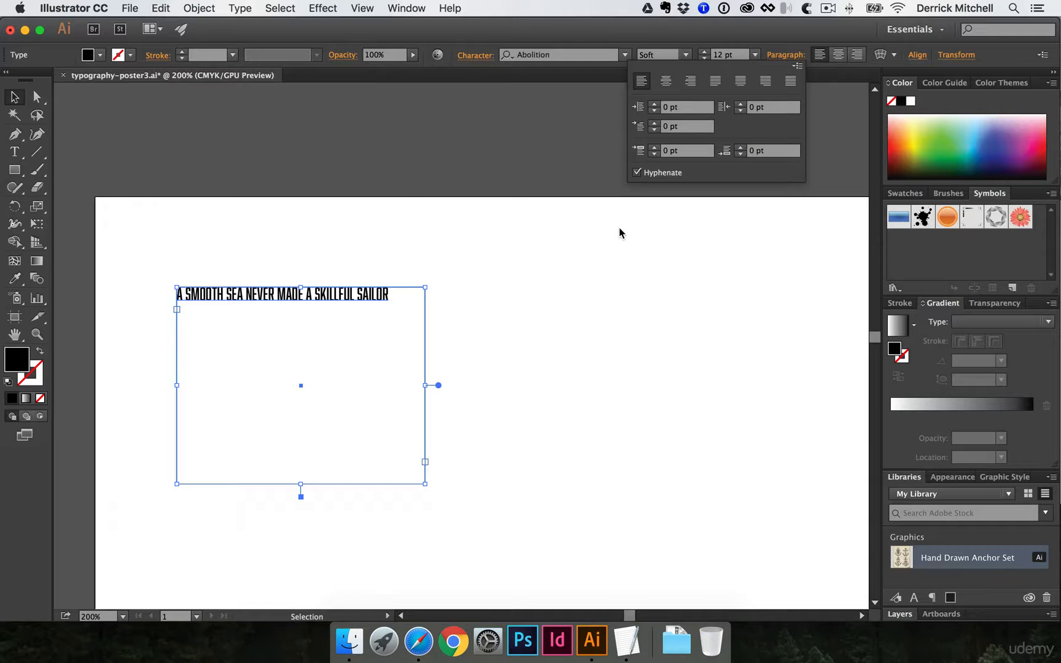
{"action": "left_click", "coordinate": [420, 237]}
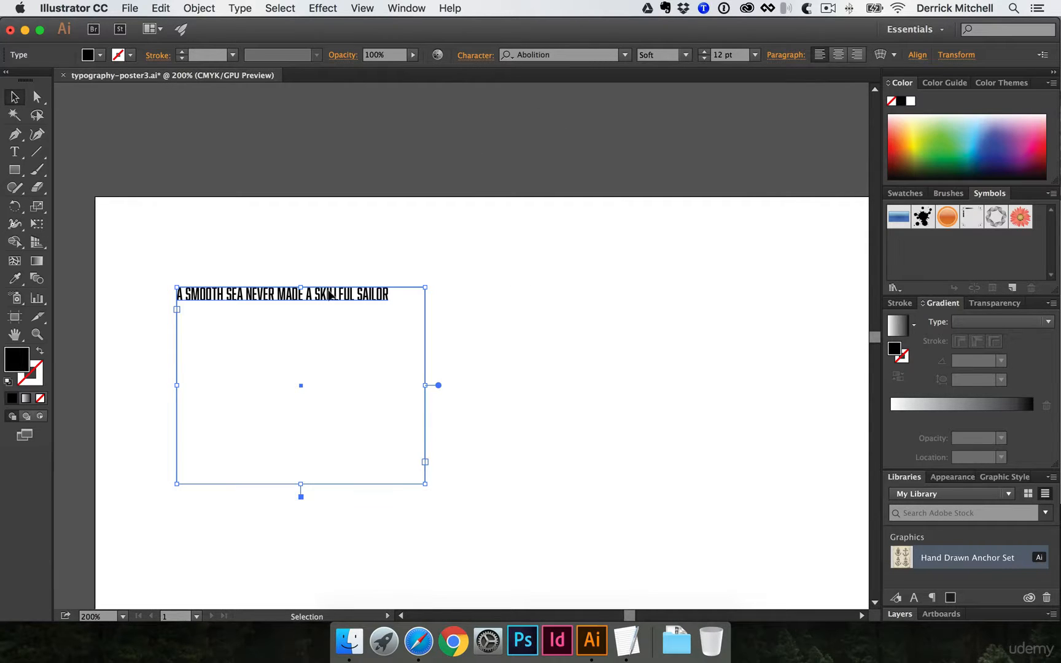
- Enlarge the quote's font size in increments up to 36 pt
{"action": "key", "text": "super"}
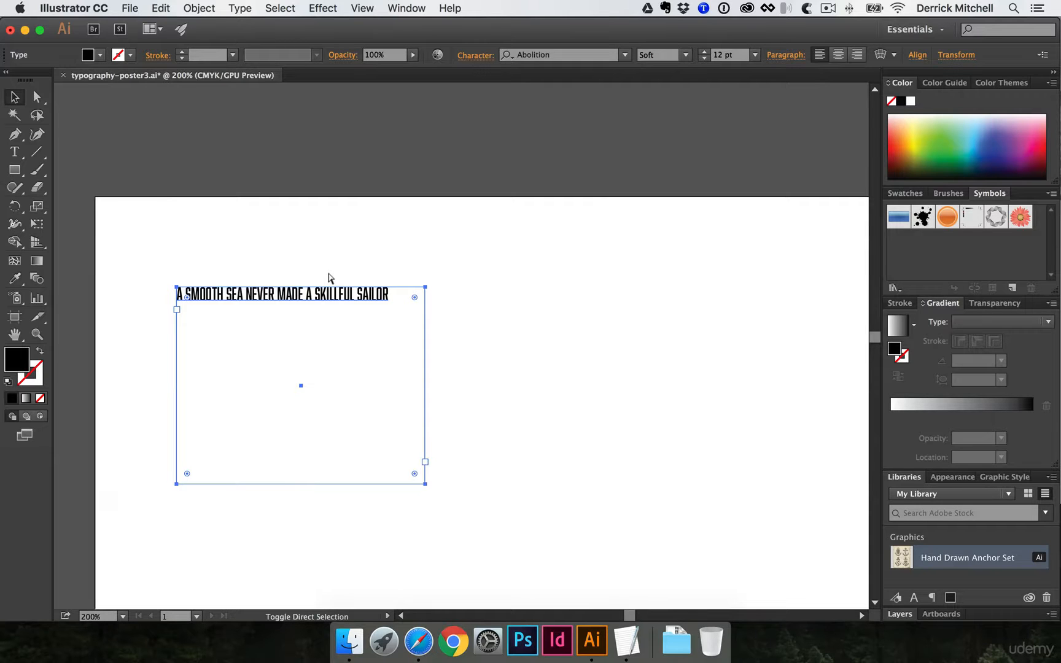
{"action": "key", "text": "super+shift+period"}
{"action": "key", "text": "super+shift+period"}
{"action": "key", "text": "super+shift+period"}
{"action": "key", "text": "super+shift+period"}
{"action": "key", "text": "super+shift+period"}
{"action": "key", "text": "super+shift+period"}
{"action": "key", "text": "super+shift+period"}
{"action": "key", "text": "super+shift+period"}
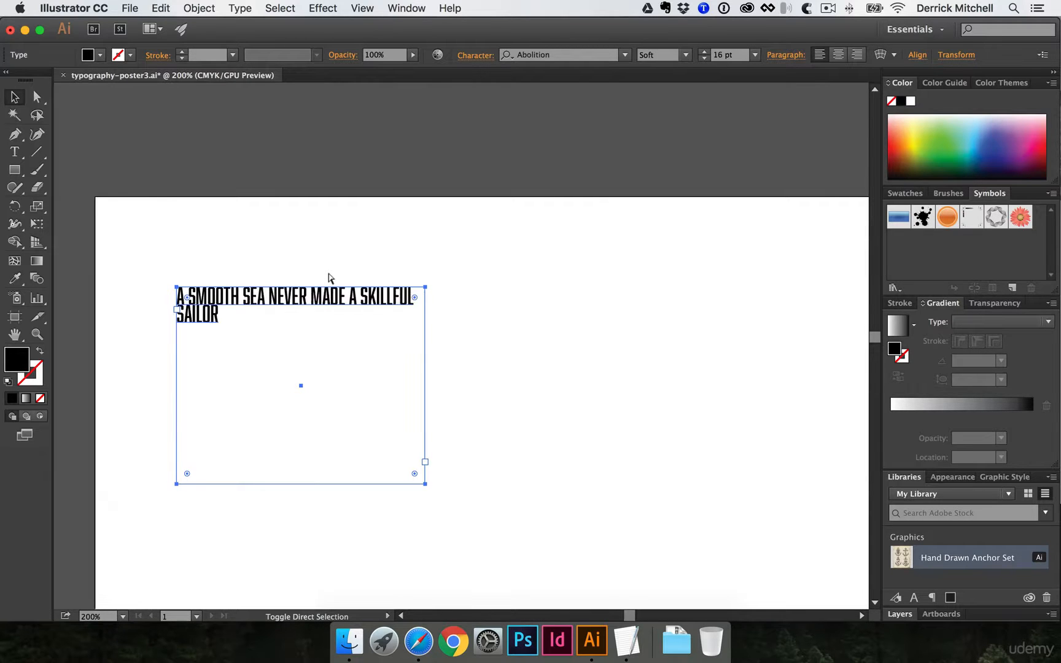
{"action": "key", "text": "super+shift+period"}
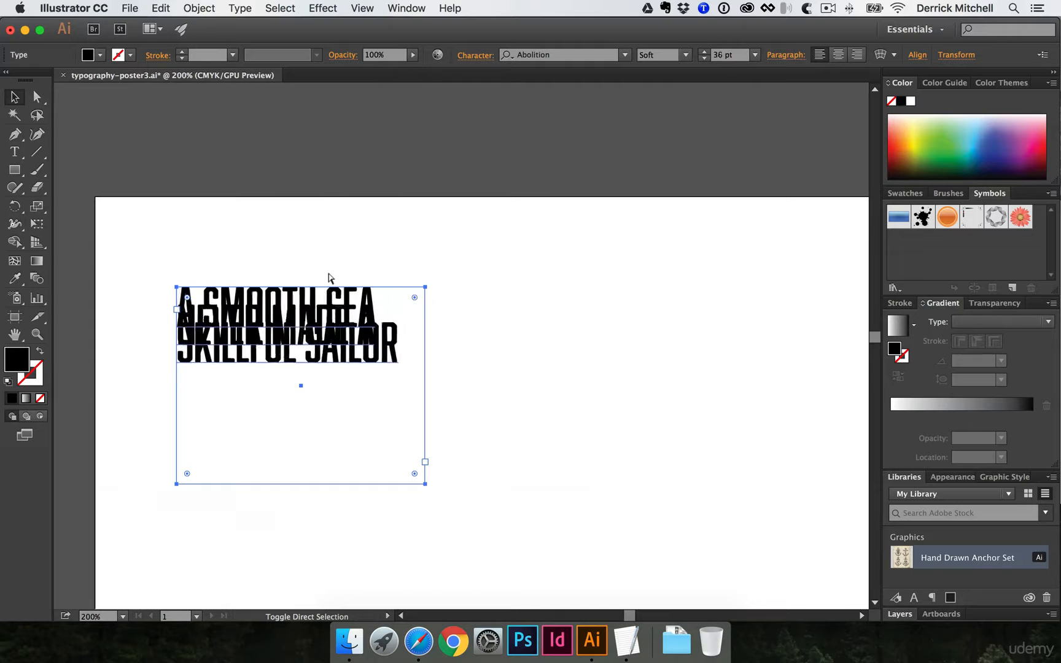
- Reduce the quote's font size in increments to 24 pt
{"action": "key", "text": "super+shift+comma"}
{"action": "key", "text": "super+shift+comma"}
{"action": "key", "text": "super+shift+comma"}
{"action": "key", "text": "super+shift+comma"}
{"action": "key", "text": "super+shift+comma"}
{"action": "key", "text": "super+shift+comma"}
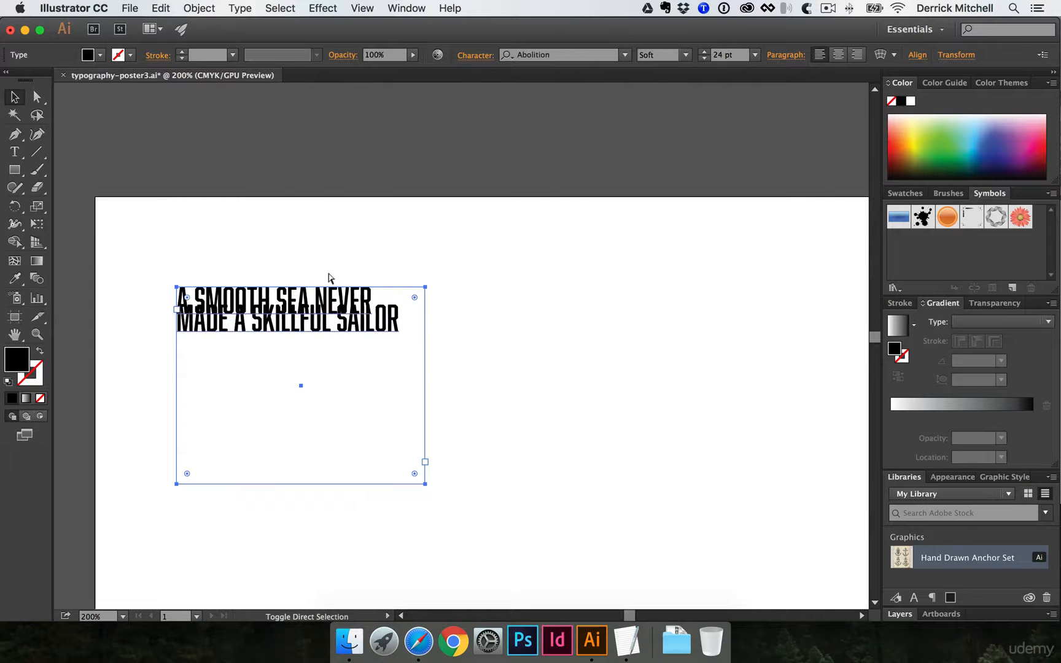
{"action": "key", "text": "super+shift+period"}
{"action": "key", "text": "super+shift+period"}
{"action": "key", "text": "super+shift+period"}
{"action": "key", "text": "super"}
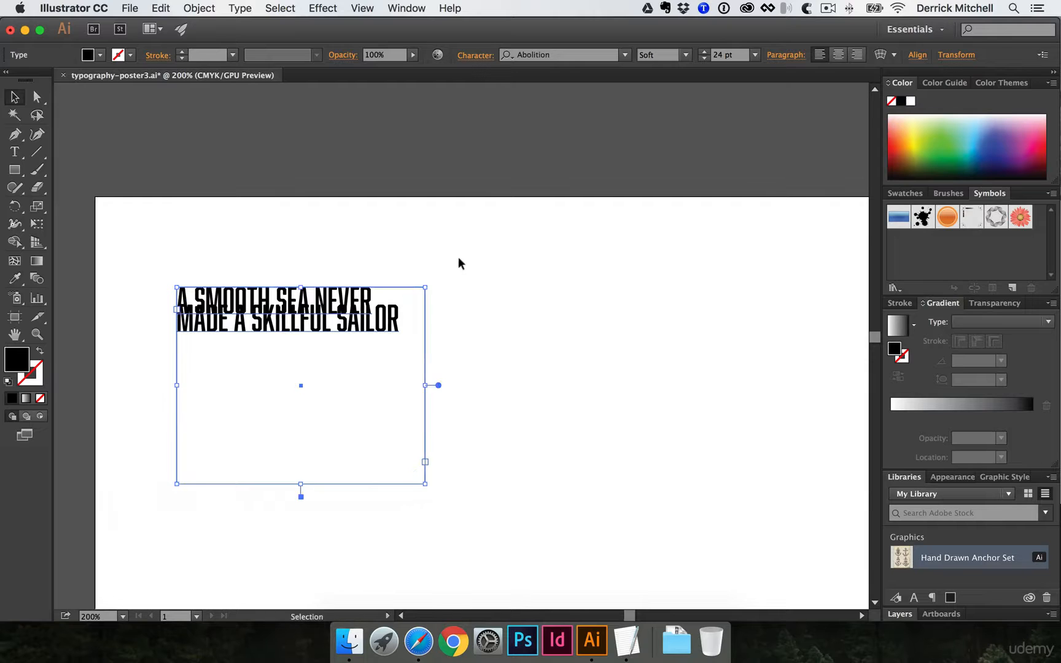
- Shrink the quote to 16 pt and enlarge it again to a font size of 26 pt
{"action": "key", "text": "super"}
{"action": "key", "text": "super+shift+comma"}
{"action": "key", "text": "super+shift+comma"}
{"action": "key", "text": "super+shift+comma"}
{"action": "key", "text": "super+shift+comma"}
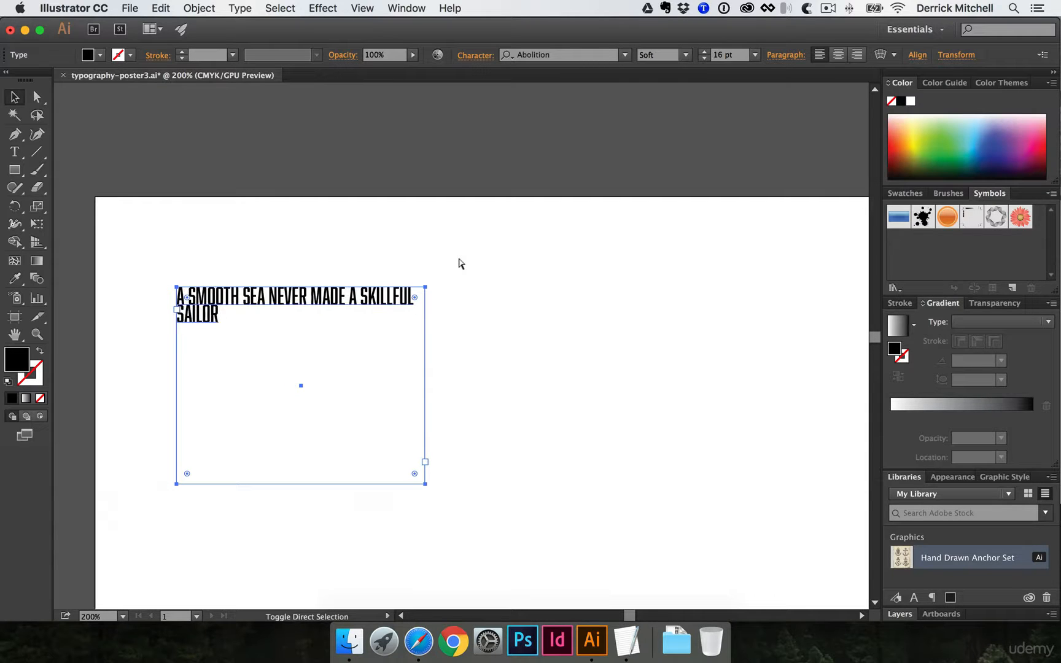
{"action": "key", "text": "super+shift+period"}
{"action": "key", "text": "super+shift+period"}
{"action": "key", "text": "super+shift+period"}
{"action": "key", "text": "super+shift+period"}
{"action": "key", "text": "super+shift+period"}
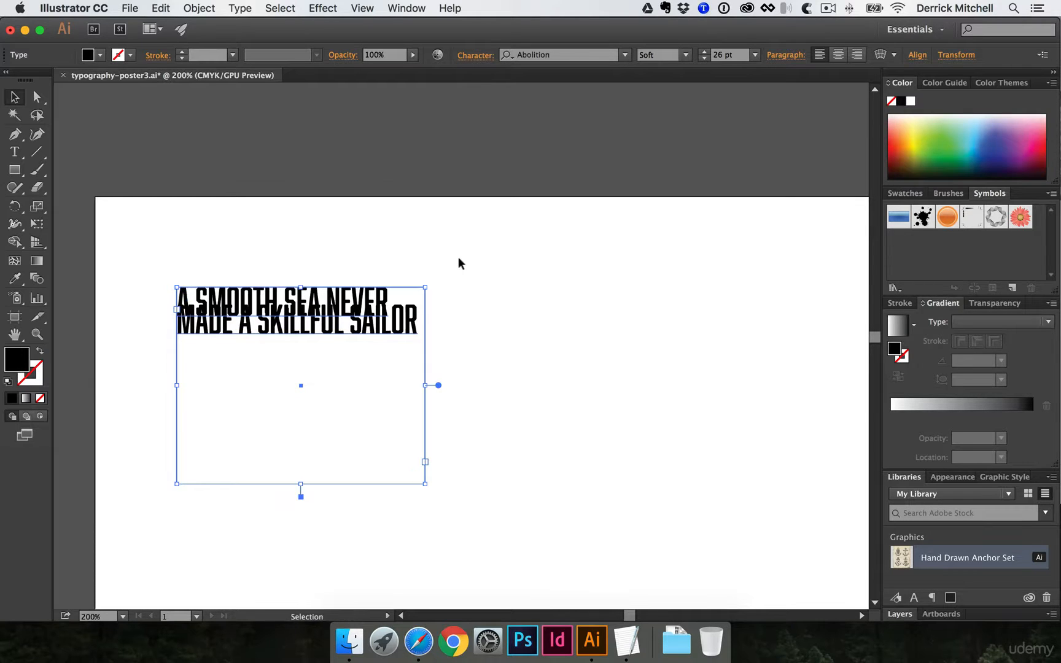
- Increase the quote's leading in large increments to spread its two lines far apart
{"action": "key", "text": "super"}
{"action": "key", "text": "super+alt"}
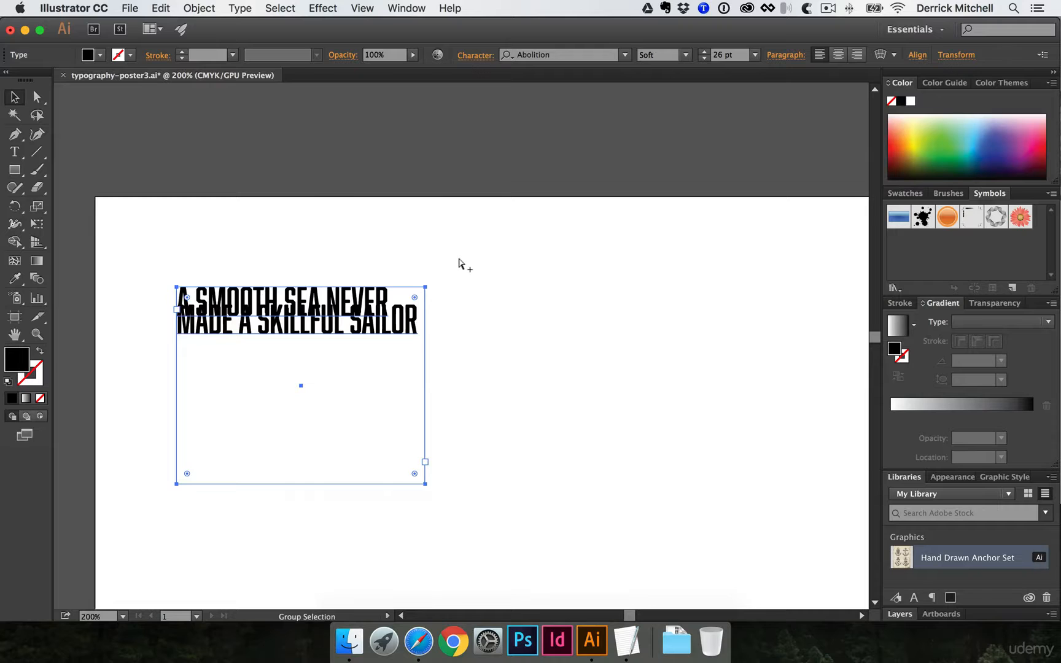
{"action": "key", "text": "alt+Down"}
{"action": "key", "text": "alt+Down"}
{"action": "key", "text": "alt+Down"}
{"action": "key", "text": "alt+Down"}
{"action": "key", "text": "alt+Down"}
{"action": "key", "text": "alt+Down"}
{"action": "key", "text": "alt+Down"}
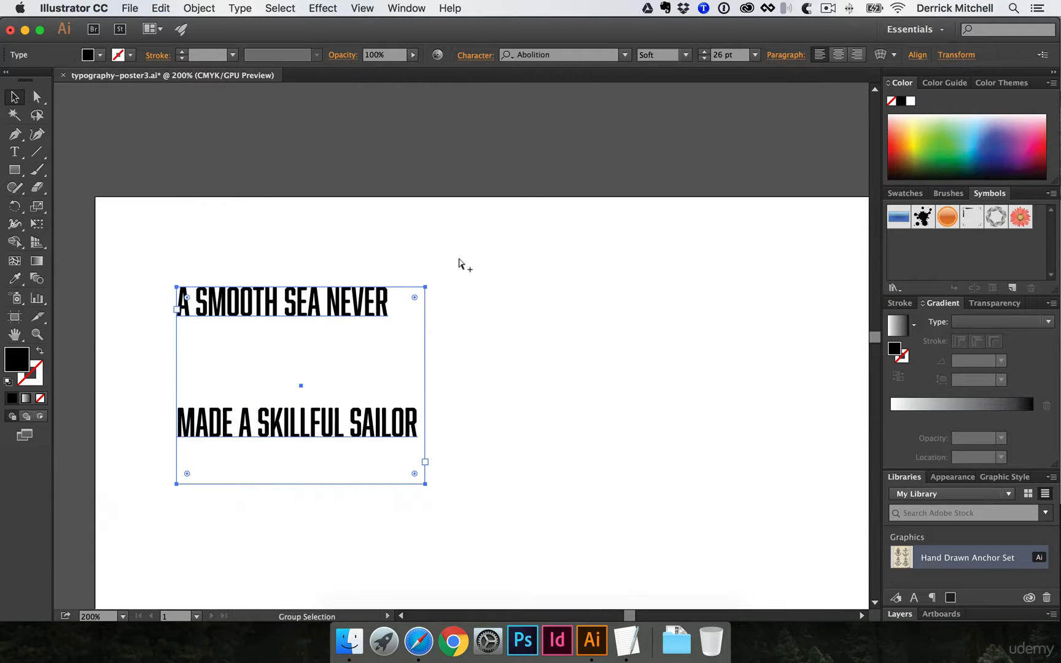
- Tighten the quote's leading until the two lines sit close together with only a narrow gap between them
{"action": "key", "text": "alt+Up"}
{"action": "key", "text": "alt+Up"}
{"action": "key", "text": "alt+Up"}
{"action": "key", "text": "alt+Up"}
{"action": "key", "text": "alt+Up"}
{"action": "key", "text": "alt+Up"}
{"action": "key", "text": "alt+Up"}
{"action": "key", "text": "alt+Up"}
{"action": "key", "text": "alt+Up"}
{"action": "key", "text": "alt+Up"}
{"action": "key", "text": "alt+Up"}
{"action": "key", "text": "alt+Up"}
{"action": "key", "text": "alt+Up"}
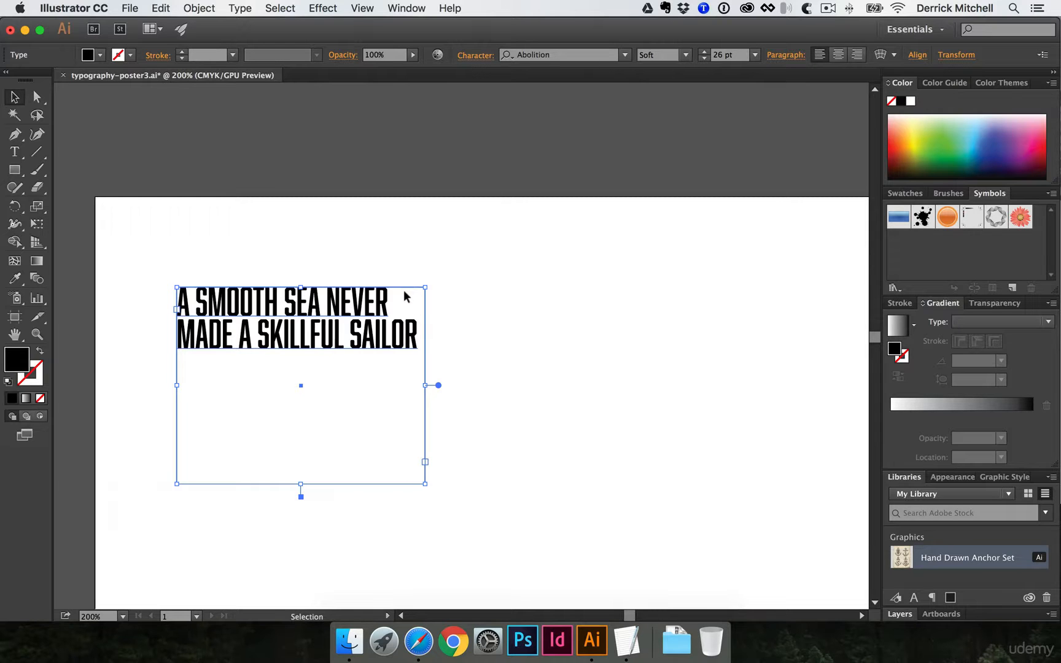
- Try enlarging the quote's font size to 34 pt, watching the line wrapping, and bring it back to 26 pt
{"action": "left_click_drag", "start_coordinate": [360, 453], "coordinate": [333, 393]}
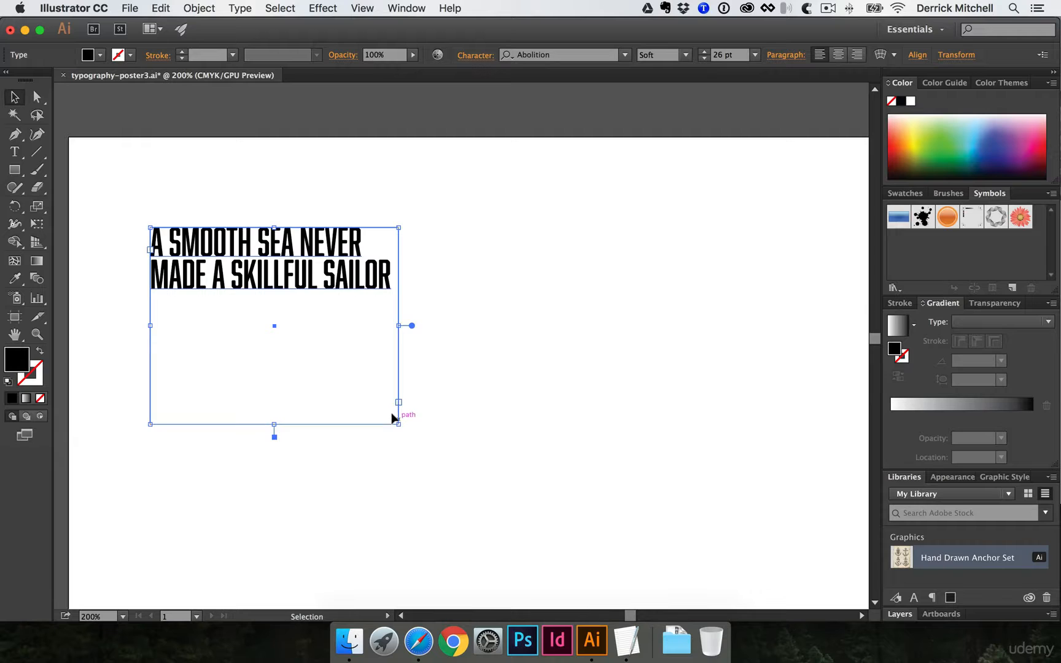
{"action": "key", "text": "super"}
{"action": "key", "text": "super+shift+period"}
{"action": "key", "text": "super+shift+period"}
{"action": "key", "text": "super+shift+period"}
{"action": "key", "text": "super+shift+period"}
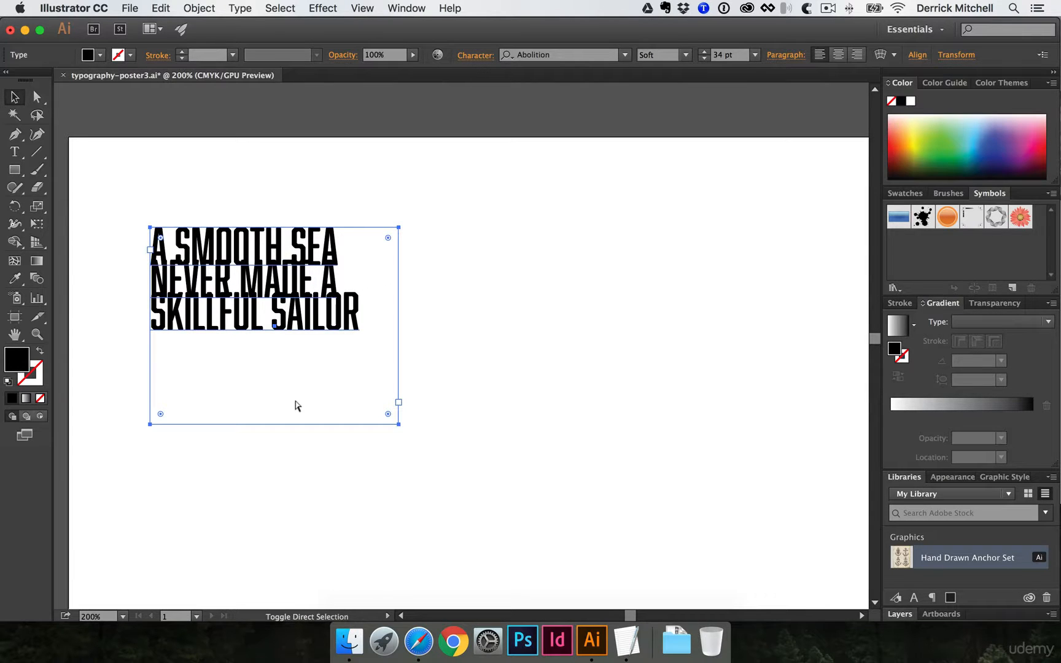
{"action": "key", "text": "super+shift+comma"}
{"action": "key", "text": "super+shift+comma"}
{"action": "key", "text": "super+shift+comma"}
{"action": "key", "text": "super+shift+comma"}
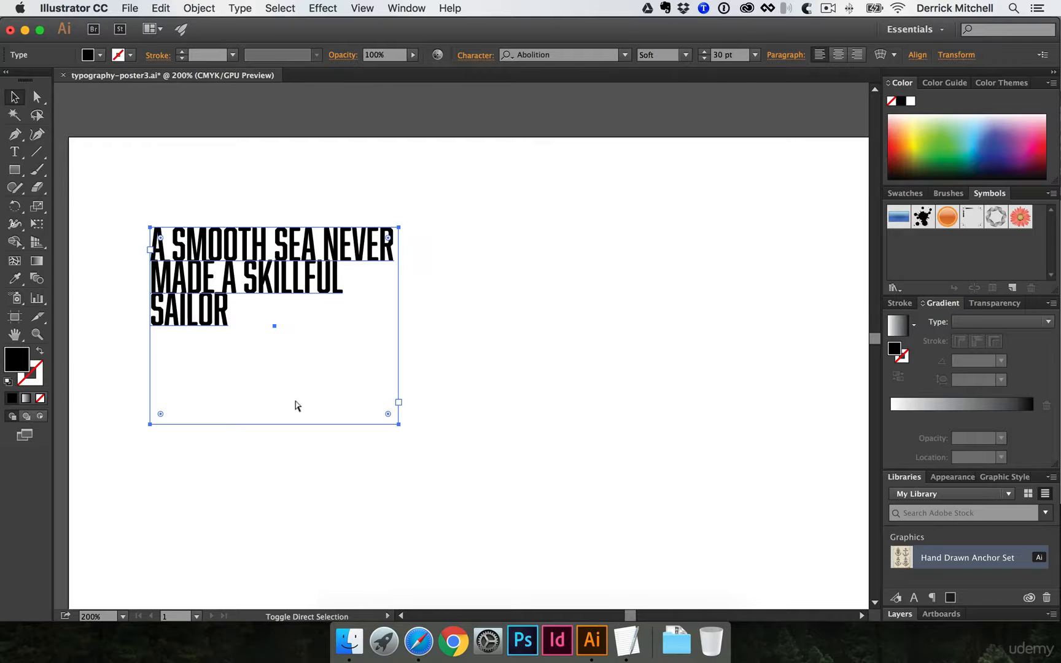
- Try enlarging the quote's text frame from its lower-right corner and undo the resize
{"action": "left_click", "coordinate": [512, 403]}
{"action": "left_click", "coordinate": [419, 404], "text": "alt+super"}
{"action": "left_click", "coordinate": [323, 236]}
{"action": "left_click_drag", "start_coordinate": [599, 410], "coordinate": [445, 355]}
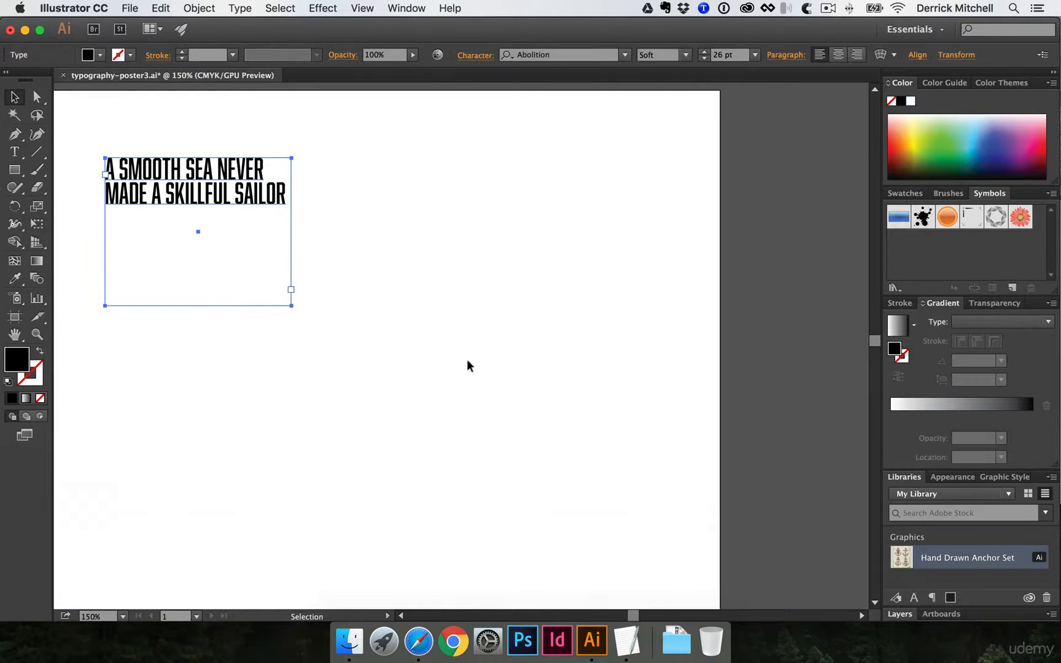
{"action": "left_click_drag", "start_coordinate": [292, 305], "coordinate": [543, 454]}
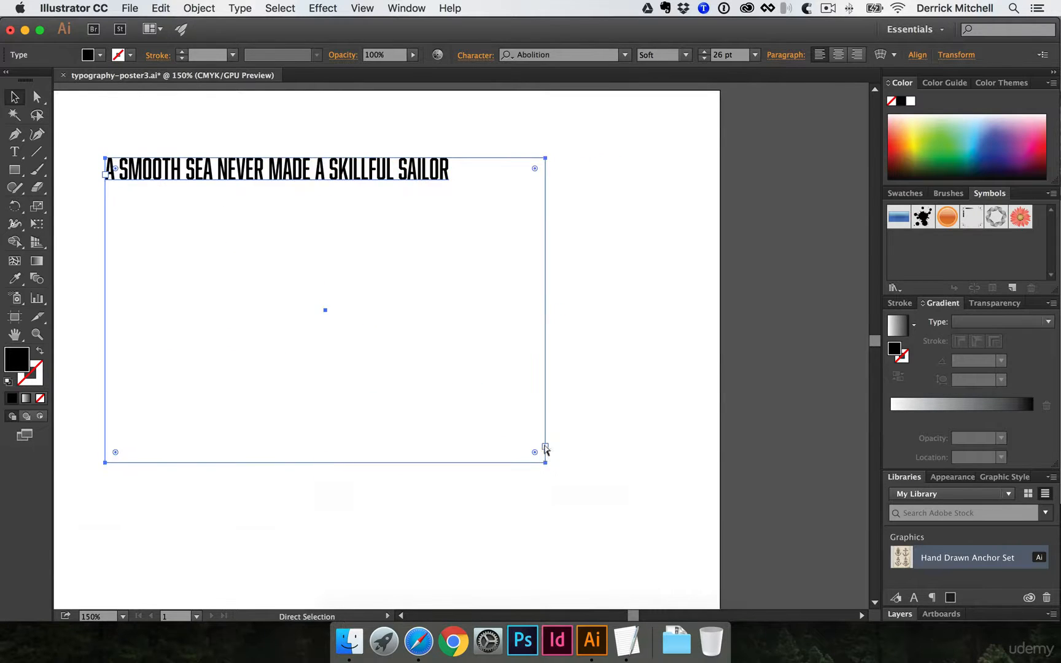
{"action": "key", "text": "super+z"}
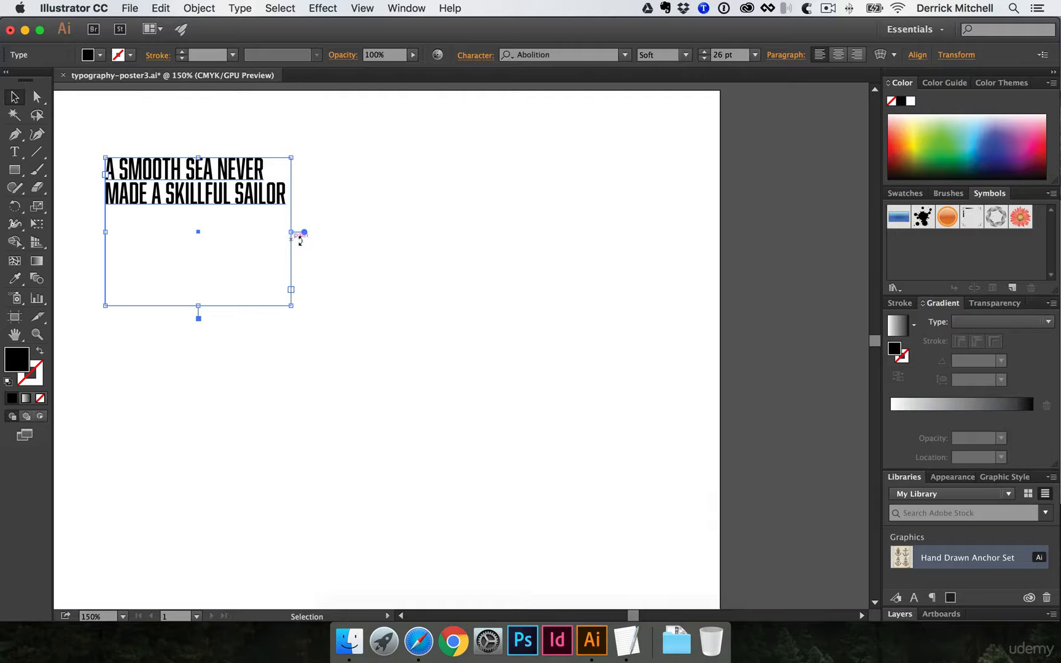
- Scale the quote and its frame together with Free Transform to a font size of about 76.48 pt
{"action": "key", "text": "e"}
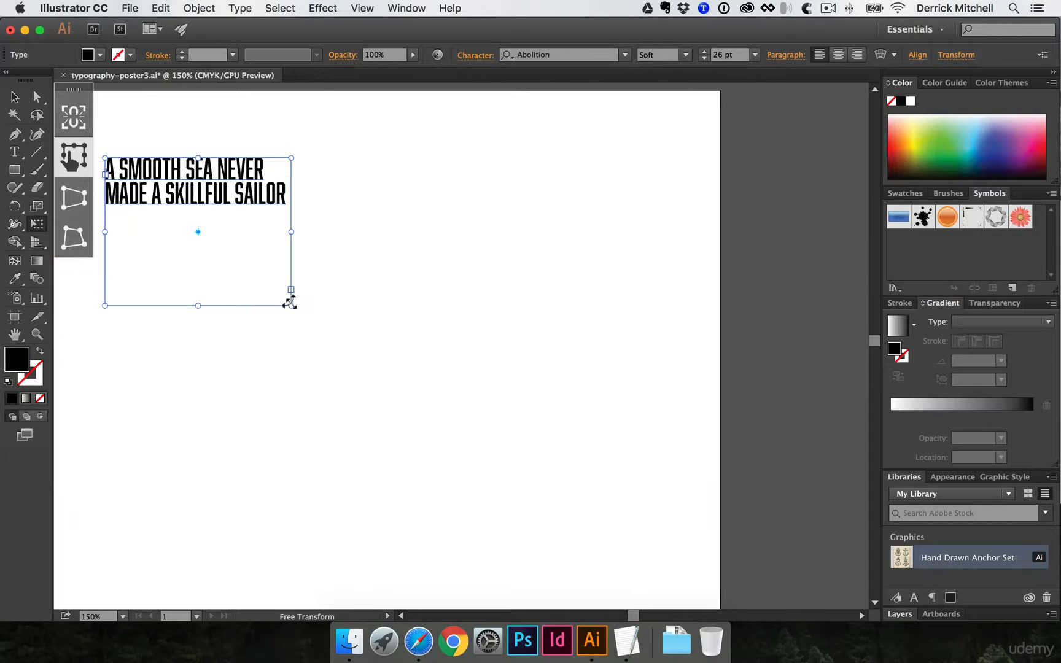
{"action": "left_click_drag", "start_coordinate": [291, 305], "coordinate": [670, 564]}
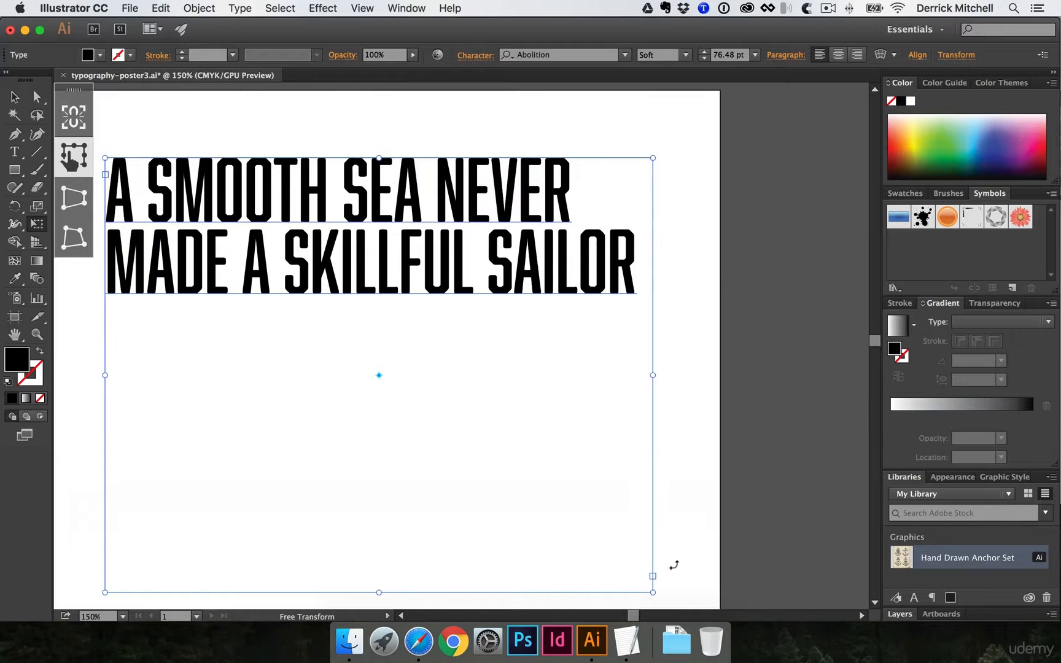
{"action": "key", "text": "v"}
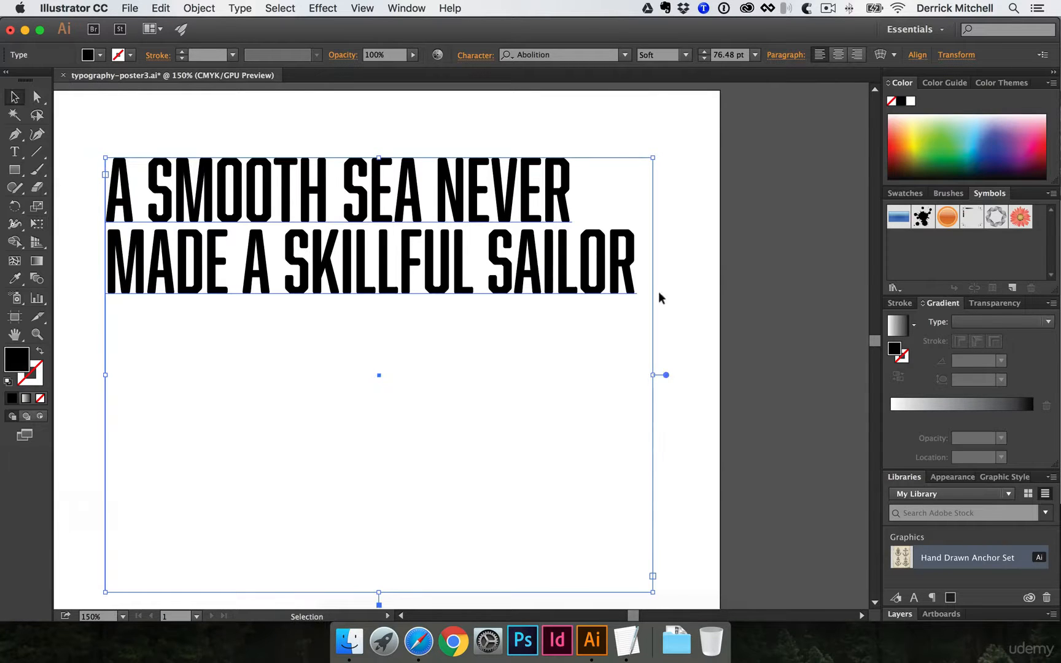
- Move the enlarged quote straight down on the artboard, leaving more empty space above it
{"action": "left_click", "coordinate": [710, 283]}
{"action": "left_click", "coordinate": [378, 309], "text": "alt+super"}
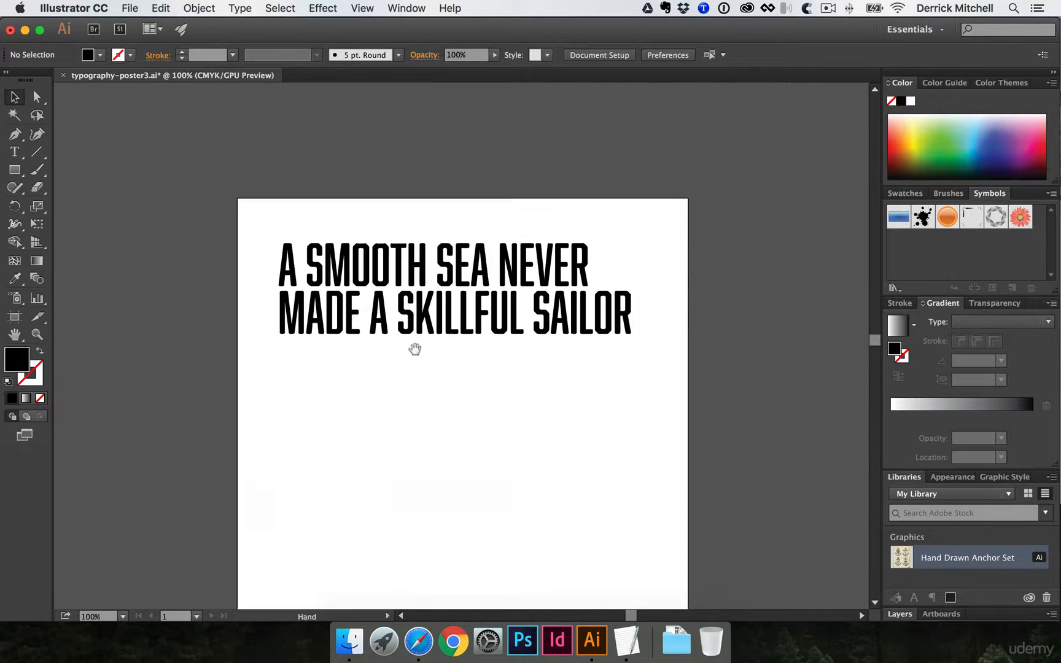
{"action": "left_click_drag", "start_coordinate": [415, 349], "coordinate": [397, 297]}
{"action": "left_click_drag", "start_coordinate": [415, 249], "coordinate": [419, 351]}
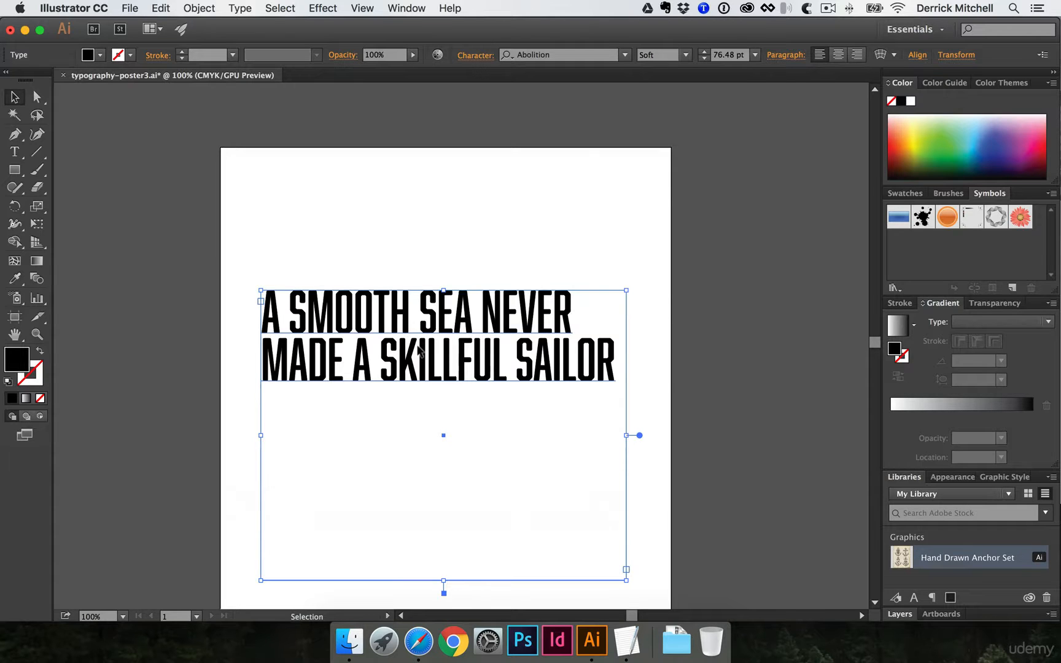
- Place a live-type copy of the quote on the pasteboard beside the artboard, level with the original
{"action": "left_click", "coordinate": [240, 8]}
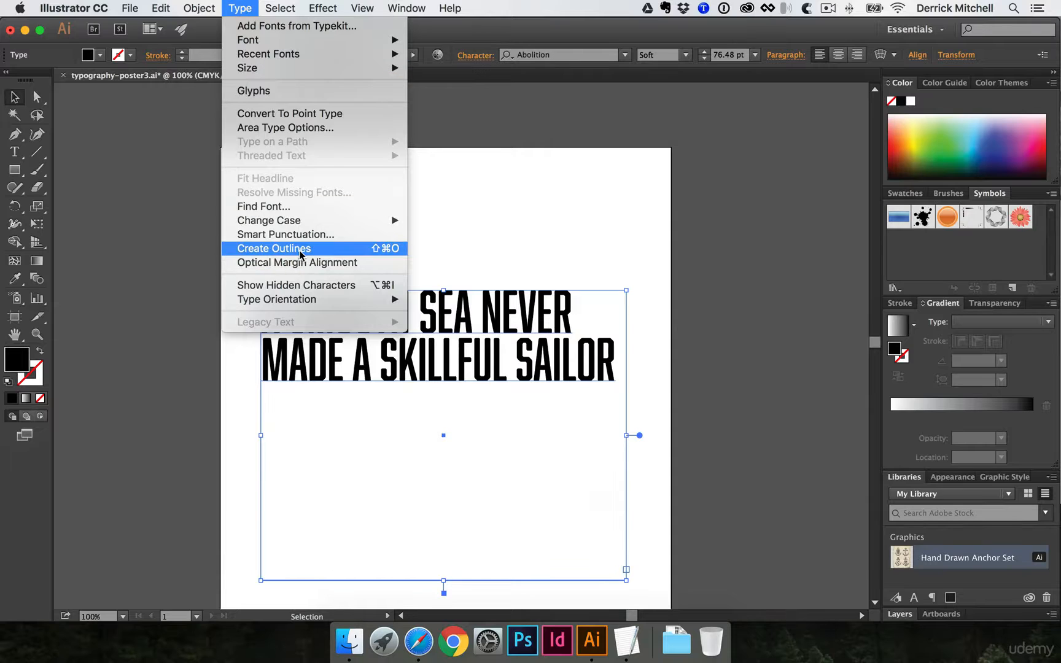
{"action": "left_click", "coordinate": [384, 252]}
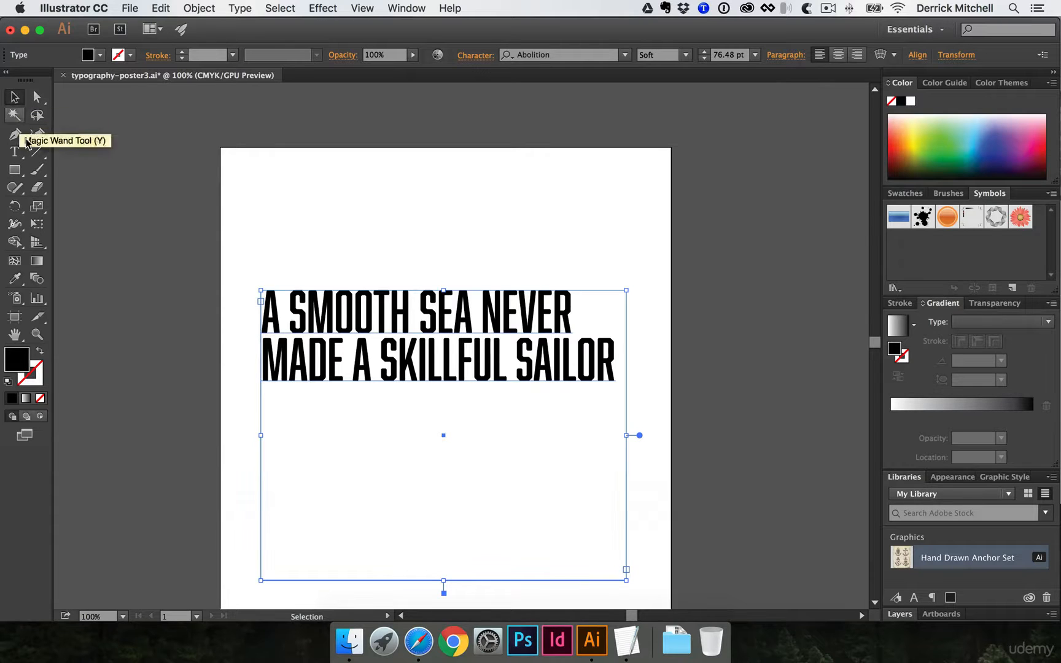
{"action": "key", "text": "t"}
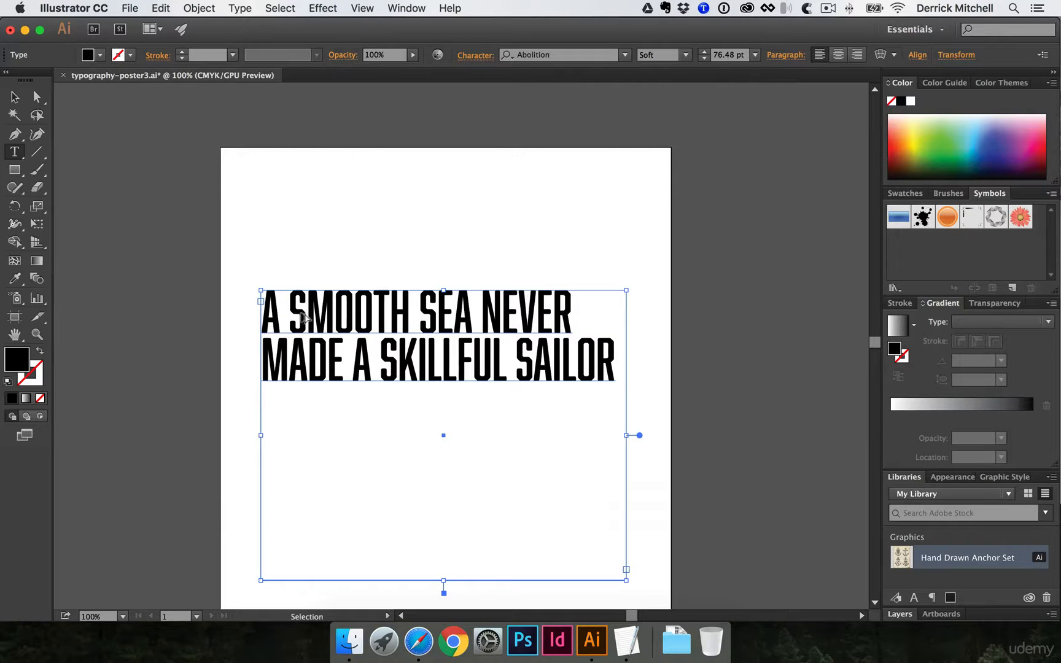
{"action": "left_click_drag", "start_coordinate": [305, 316], "coordinate": [798, 314]}
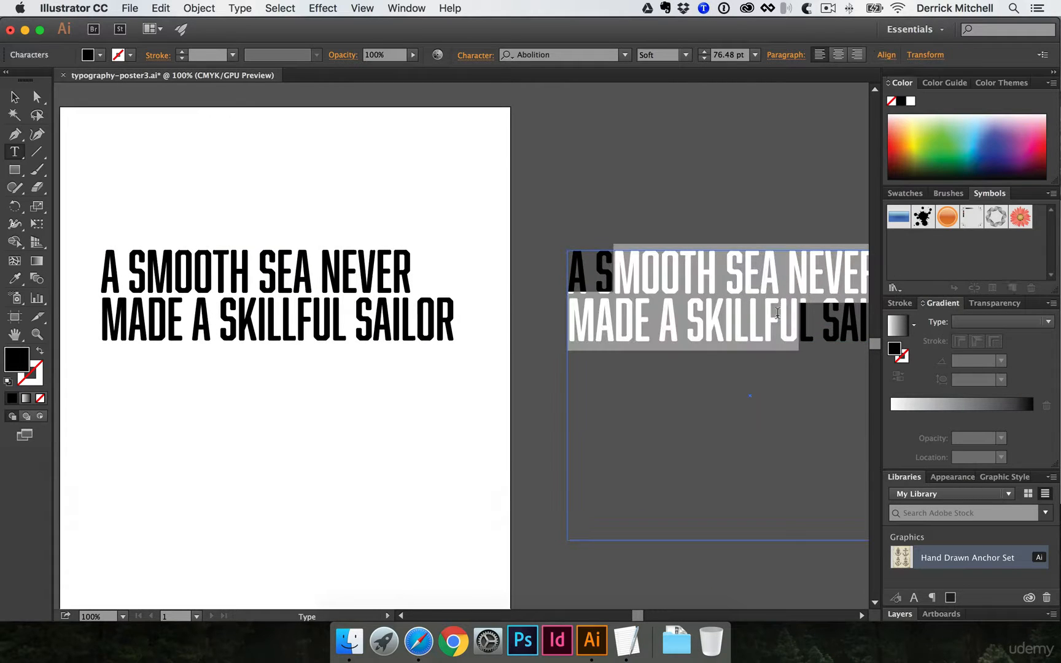
- Convert the original quote on the artboard to outlines, leaving the pasteboard copy as editable type
{"action": "left_click", "coordinate": [14, 97]}
{"action": "left_click", "coordinate": [233, 263]}
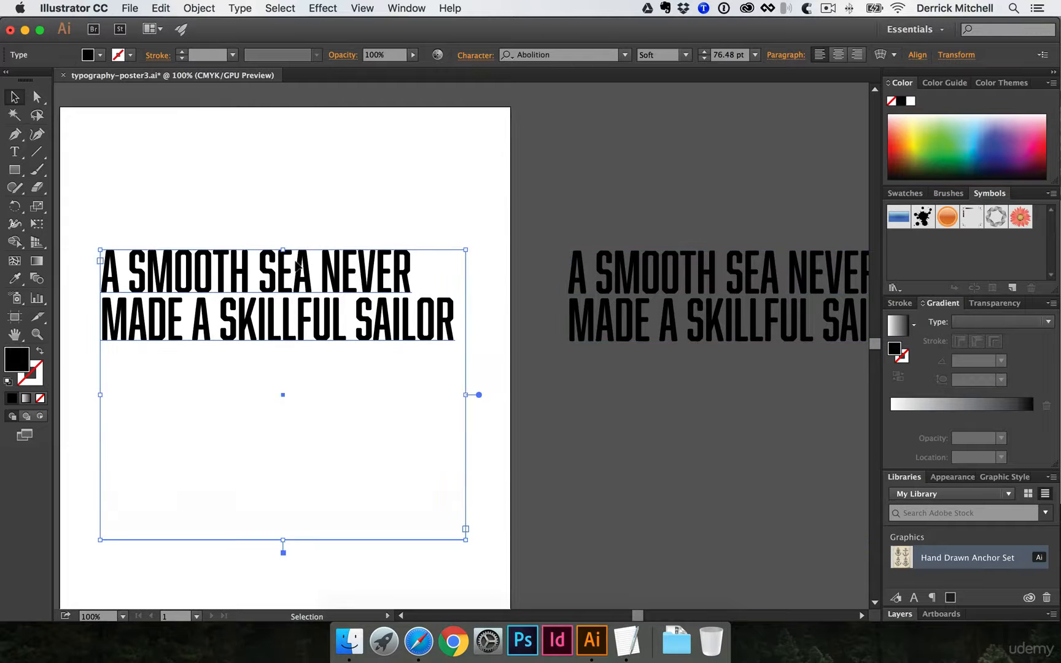
{"action": "scroll", "coordinate": [296, 265], "scroll_direction": "left", "scroll_amount": 3}
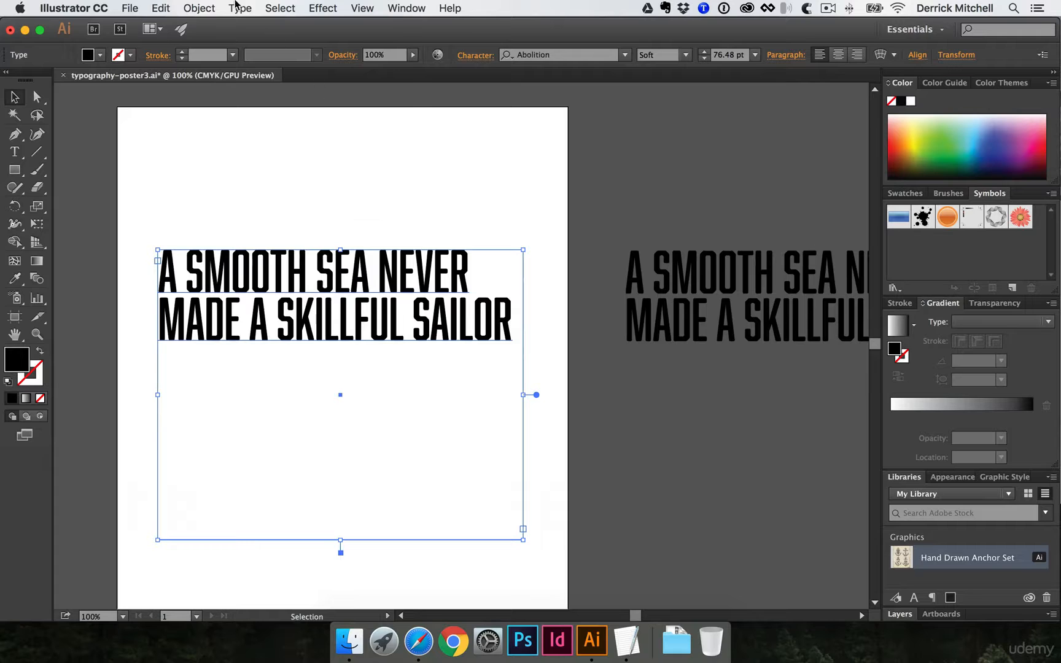
{"action": "left_click", "coordinate": [239, 7]}
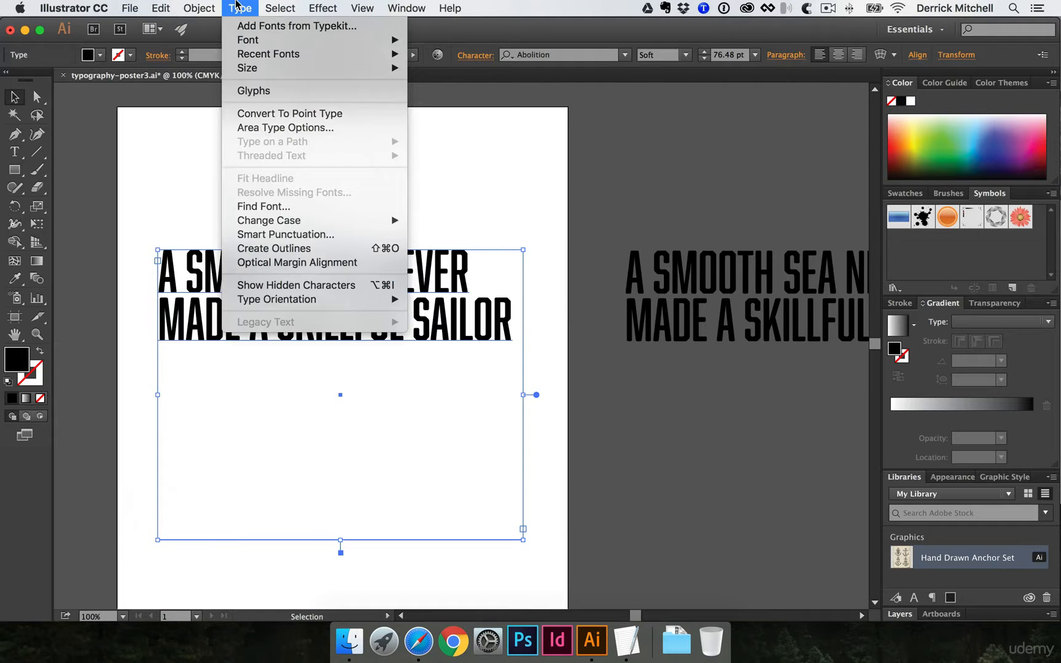
{"action": "left_click", "coordinate": [333, 248]}
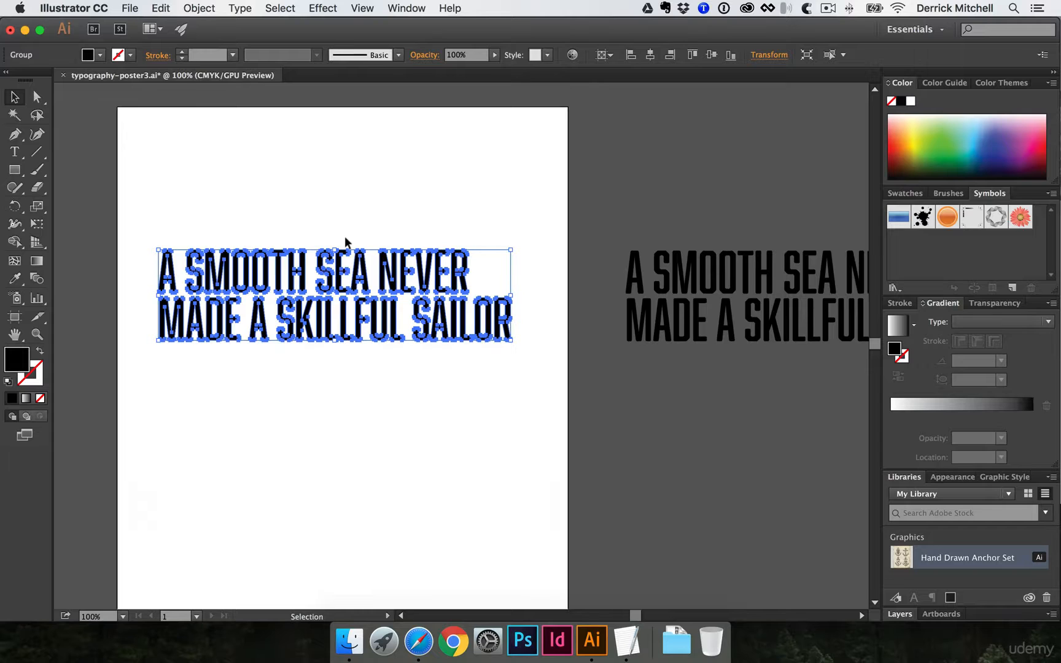
- Stretch the outer leg of the M in MADE straight down with Direct Selection, making the letter about 95 pt tall
{"action": "key", "text": "z"}
{"action": "left_click", "coordinate": [187, 288]}
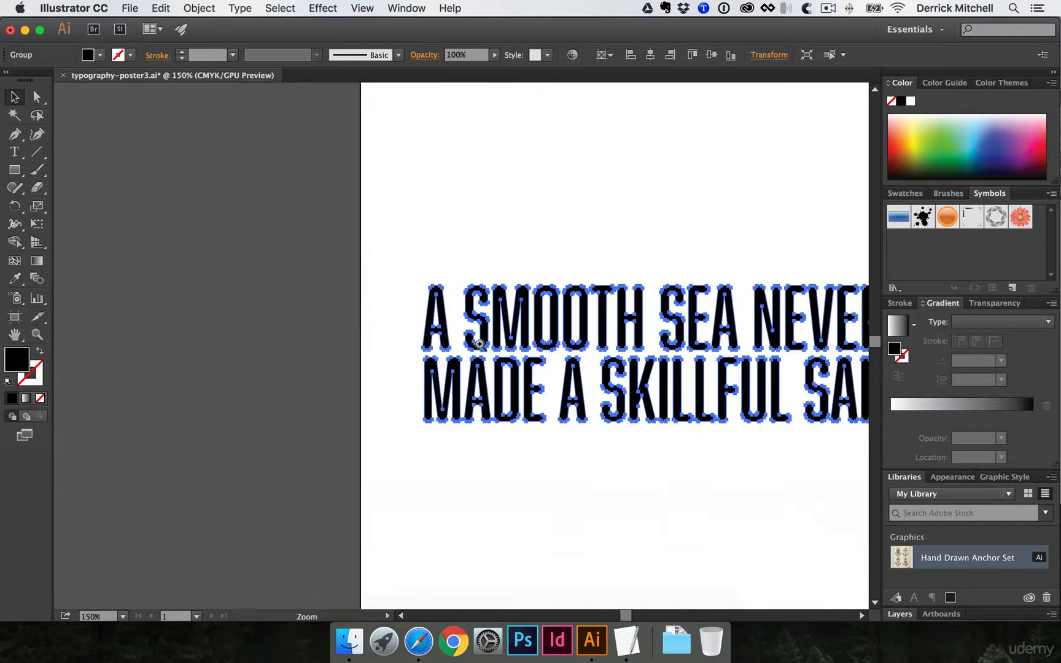
{"action": "left_click", "coordinate": [480, 344]}
{"action": "left_click", "coordinate": [452, 273]}
{"action": "left_click", "coordinate": [486, 350]}
{"action": "key", "text": "space"}
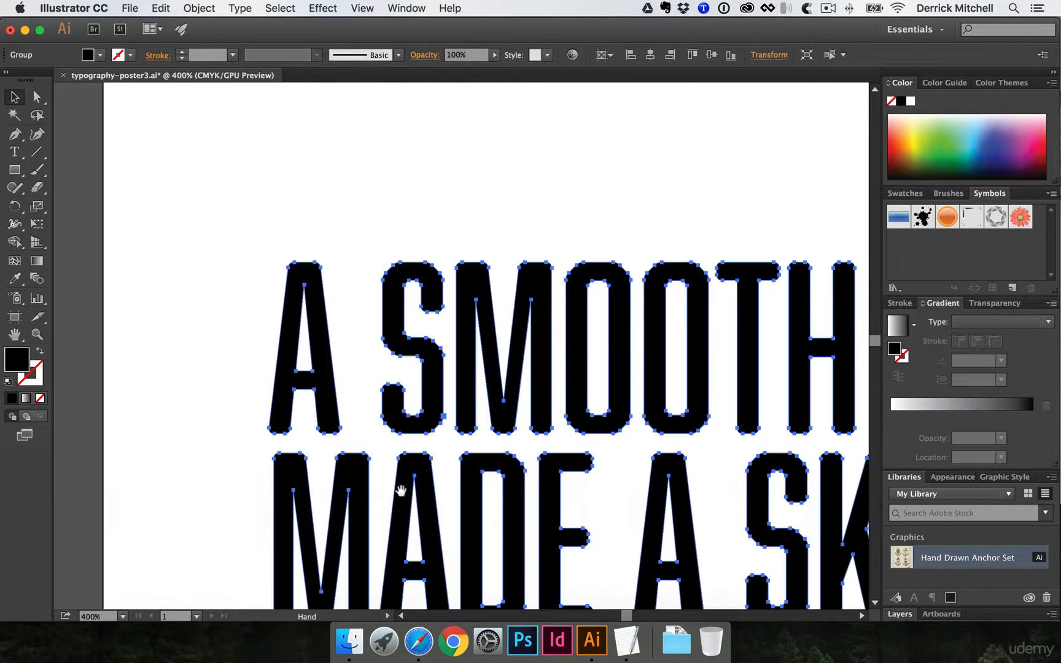
{"action": "left_click_drag", "start_coordinate": [401, 491], "coordinate": [355, 284]}
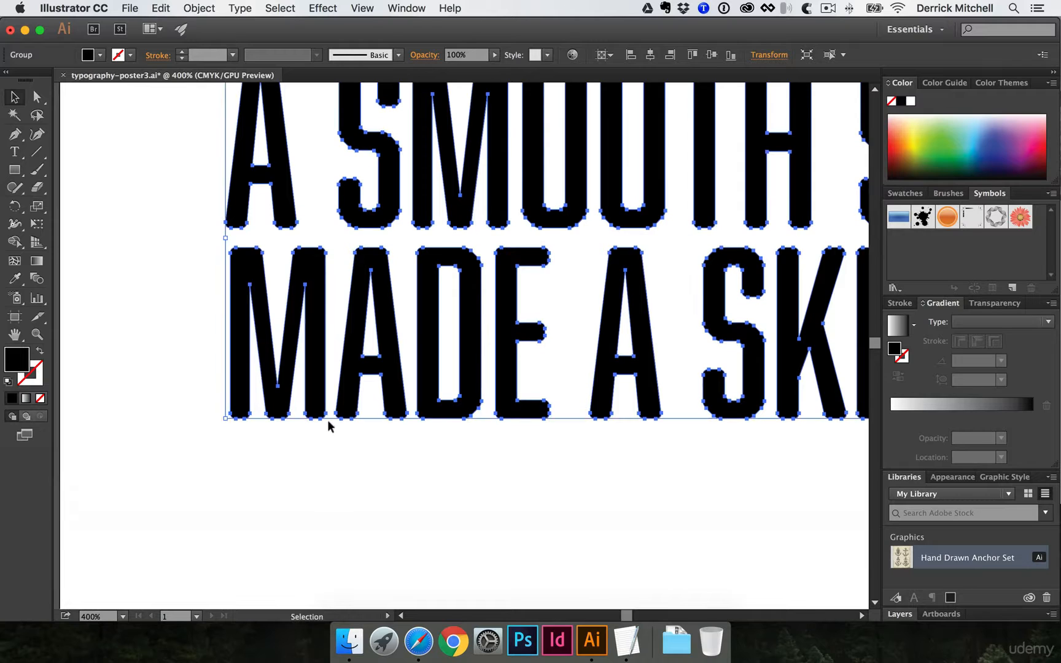
{"action": "key", "text": "a"}
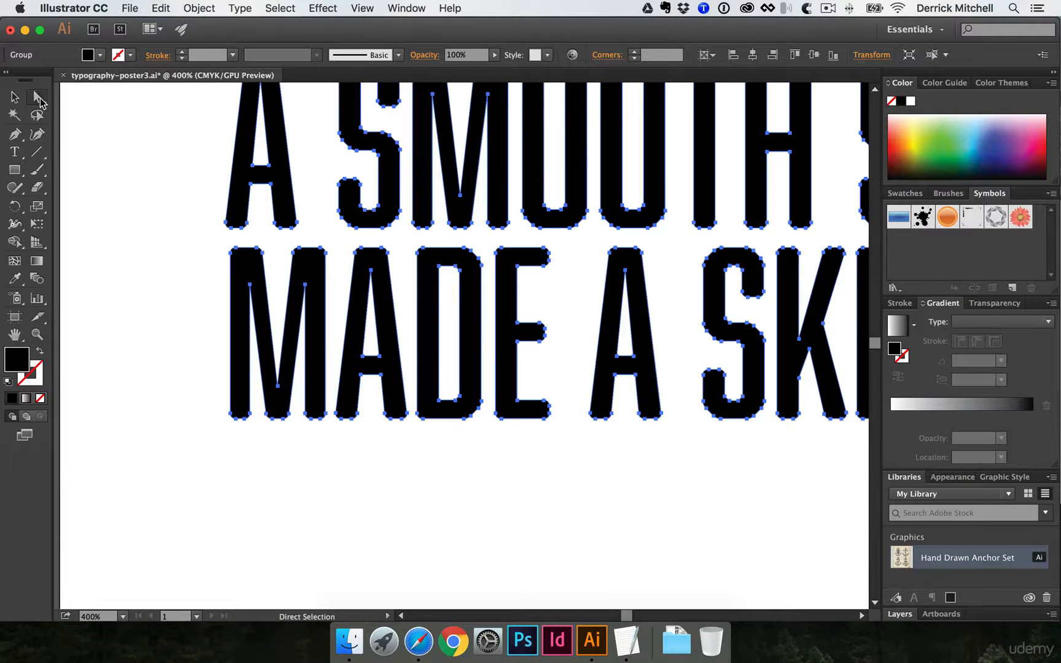
{"action": "left_click_drag", "start_coordinate": [36, 96], "coordinate": [77, 104]}
{"action": "left_click", "coordinate": [188, 393]}
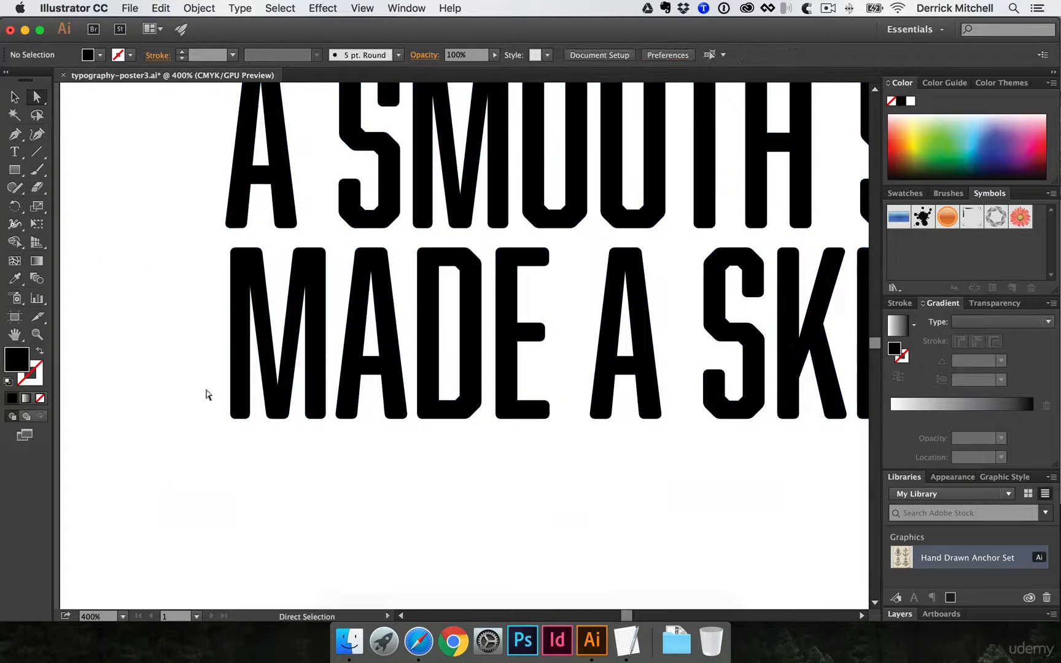
{"action": "left_click_drag", "start_coordinate": [211, 395], "coordinate": [249, 426]}
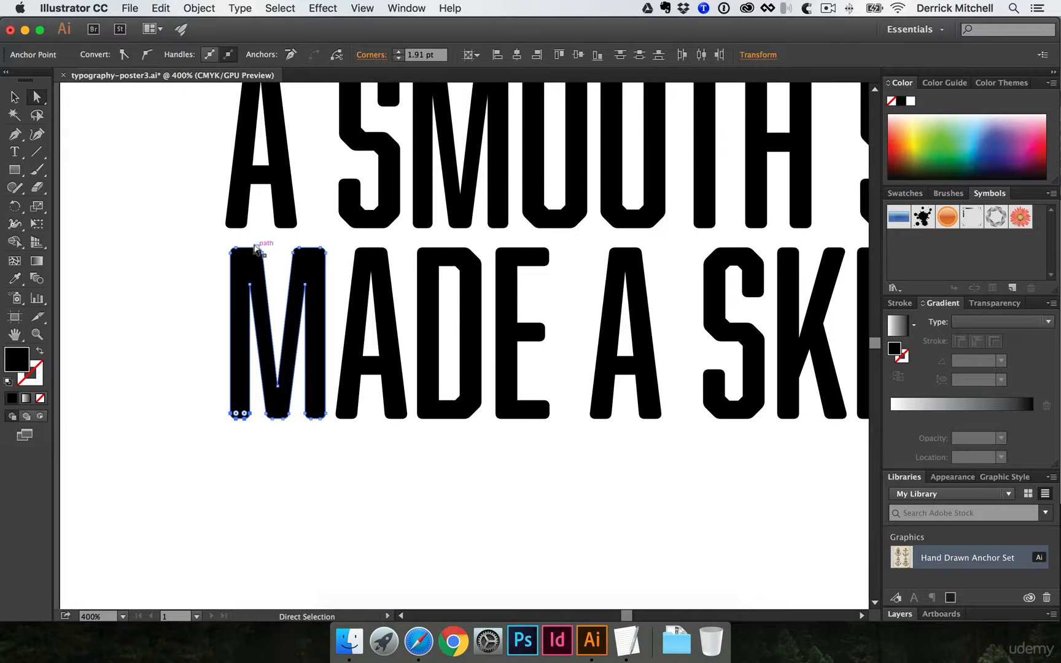
{"action": "left_click_drag", "start_coordinate": [247, 412], "coordinate": [248, 523]}
- Extend the diagonal leg of the R in SAILOR down and outward to about the same depth as the M's leg
{"action": "key", "text": "super+minus"}
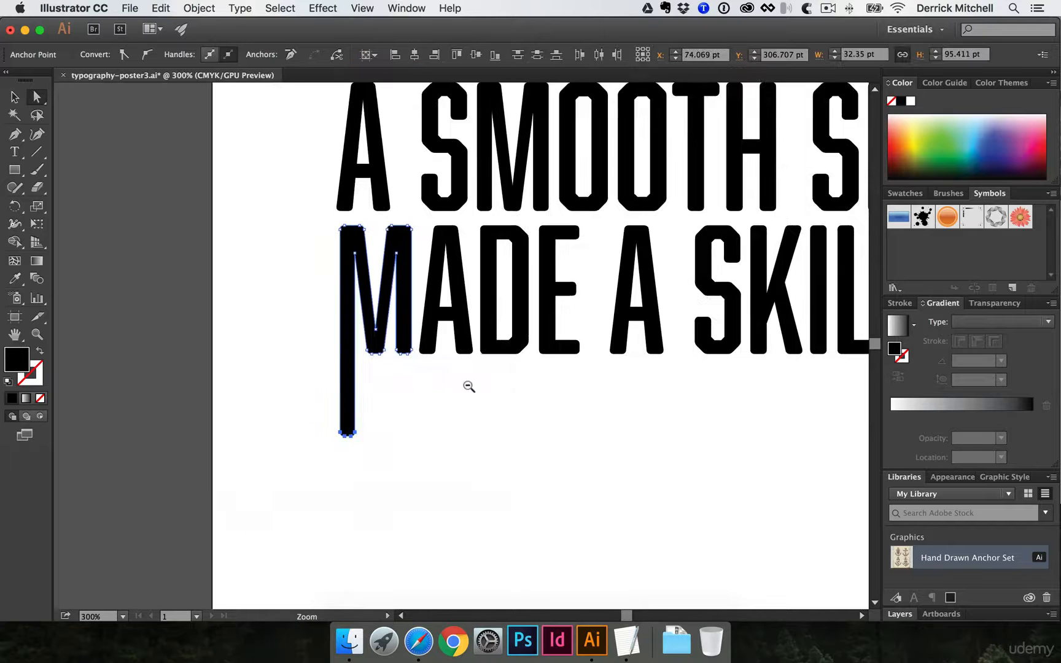
{"action": "key", "text": "super+minus"}
{"action": "left_click_drag", "start_coordinate": [519, 332], "coordinate": [260, 422]}
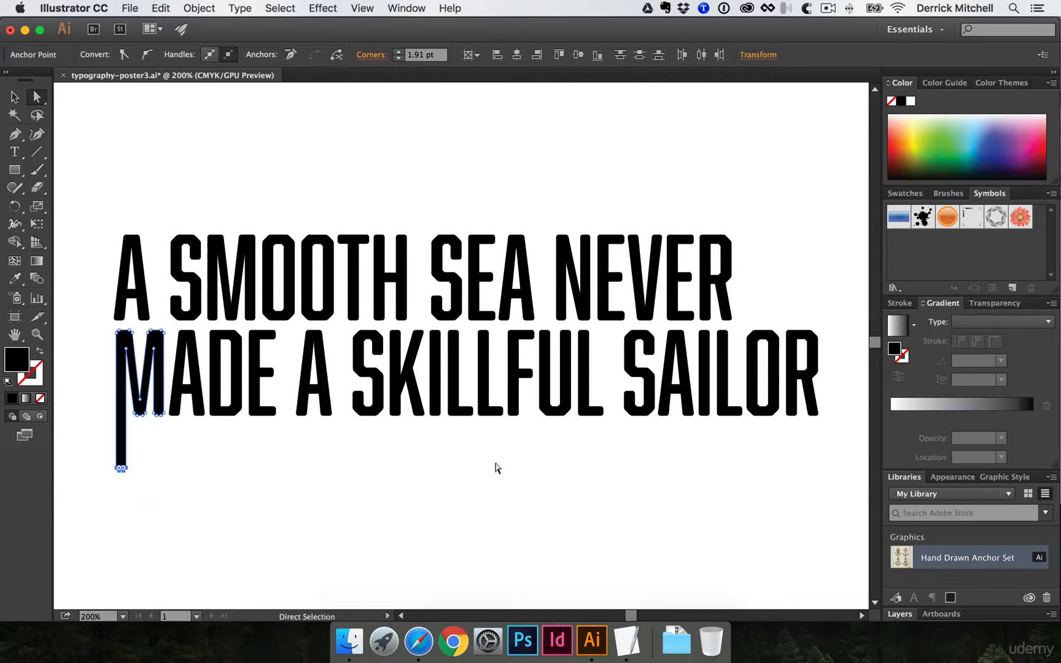
{"action": "left_click", "coordinate": [571, 320]}
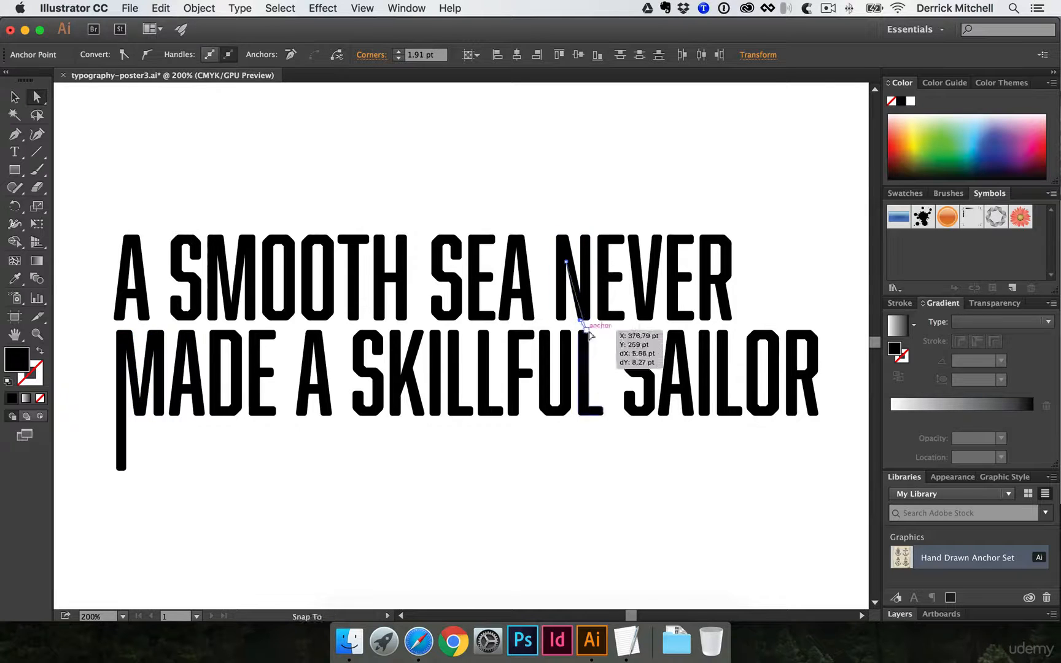
{"action": "left_click_drag", "start_coordinate": [808, 406], "coordinate": [824, 470]}
{"action": "left_click", "coordinate": [836, 405]}
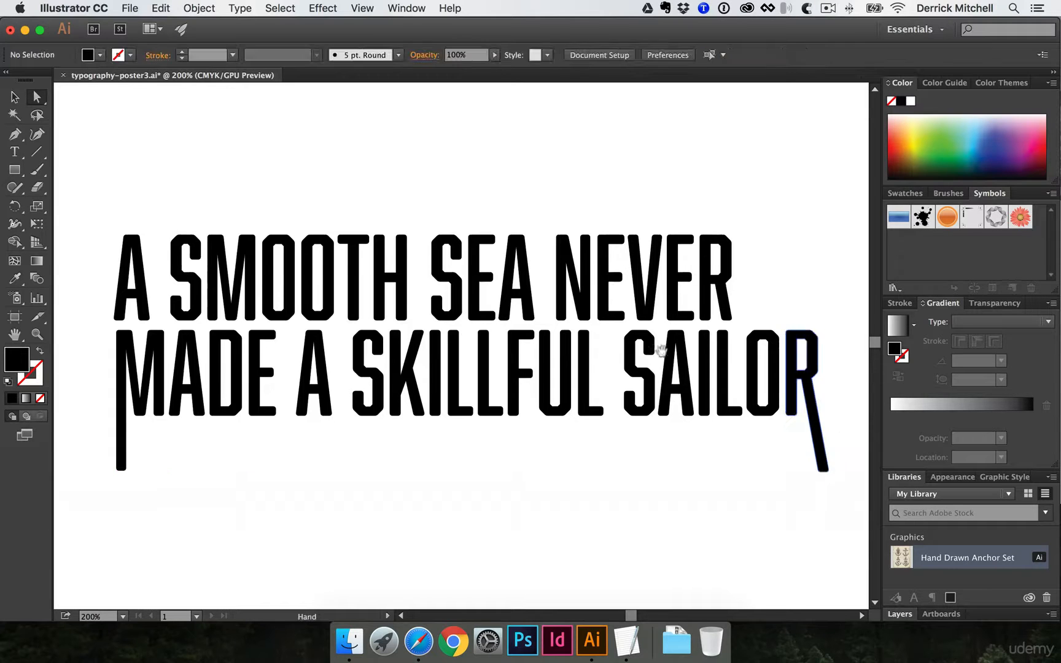
- Stretch the top of the T in SMOOTH straight up, well above the first line of the quote
{"action": "scroll", "coordinate": [506, 304], "scroll_direction": "down", "scroll_amount": 2}
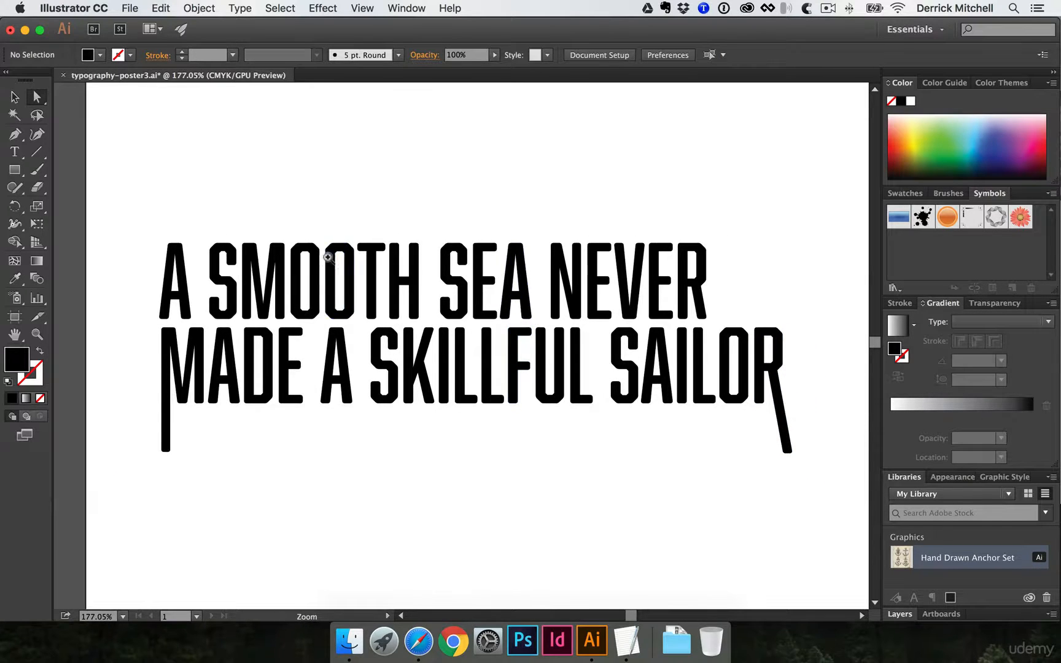
{"action": "scroll", "coordinate": [541, 331], "scroll_direction": "up", "scroll_amount": 5}
{"action": "left_click_drag", "start_coordinate": [351, 290], "coordinate": [393, 132]}
{"action": "left_click", "coordinate": [410, 221], "text": "alt+super"}
{"action": "left_click", "coordinate": [425, 252], "text": "alt+super"}
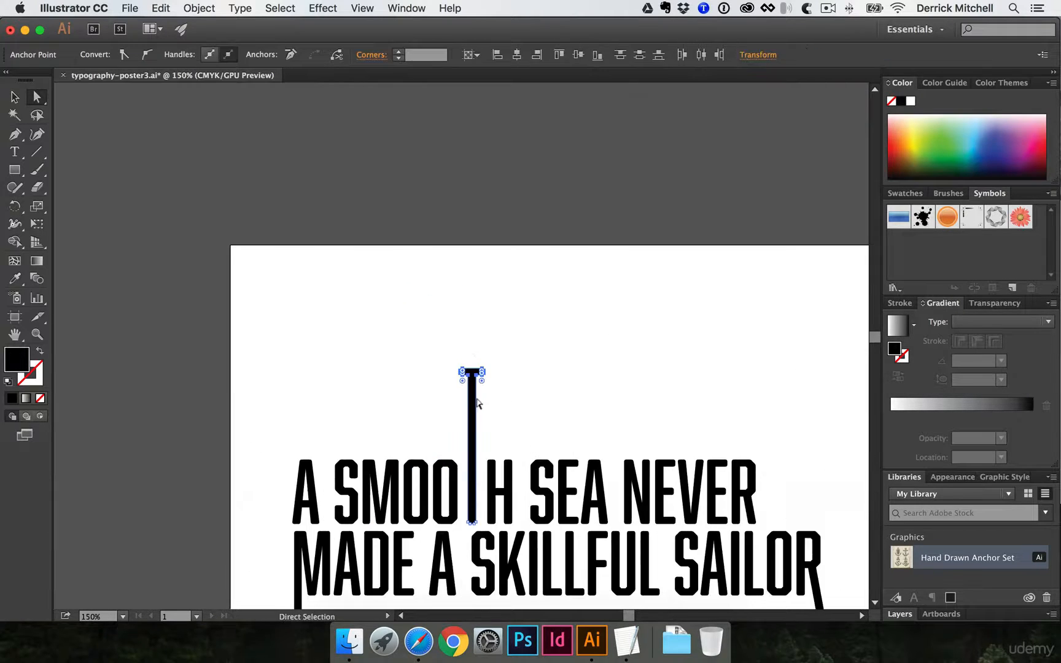
{"action": "left_click", "coordinate": [599, 431], "text": "alt+super"}
{"action": "left_click", "coordinate": [470, 391]}
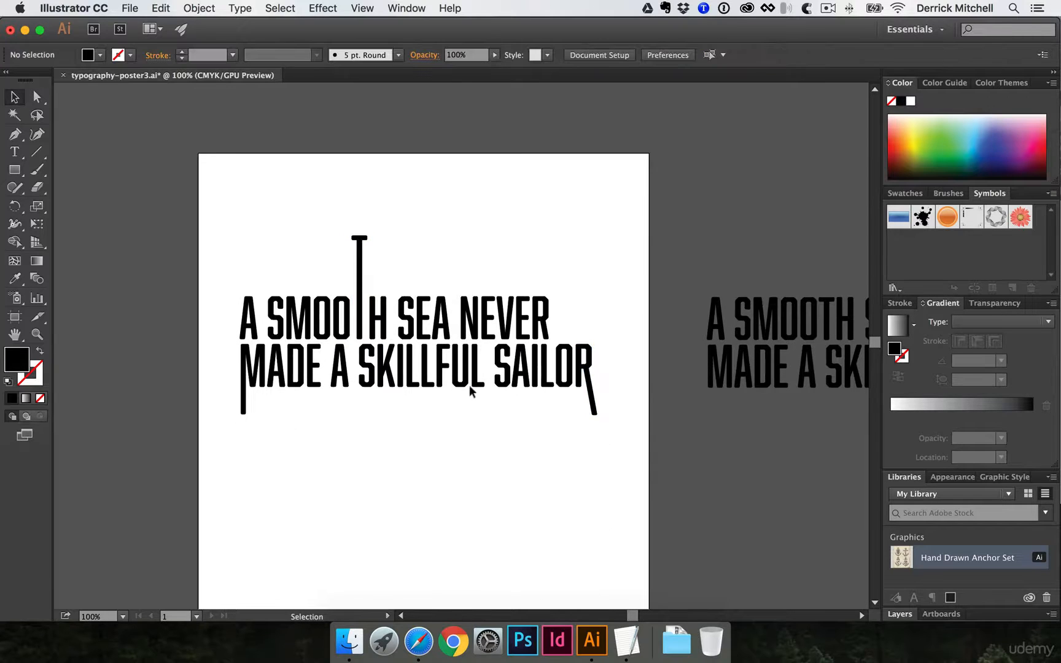
- Compare the live-type copy with the outlined quote, and select individual outlined letters such as the S, H and E
{"action": "left_click", "coordinate": [730, 344]}
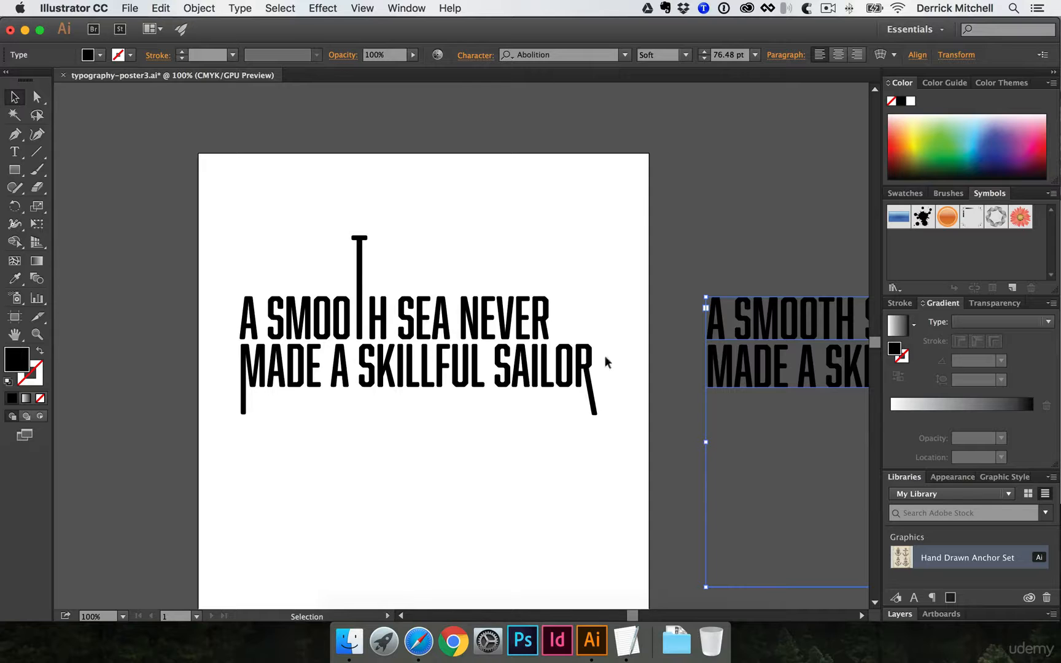
{"action": "left_click", "coordinate": [526, 364]}
{"action": "left_click", "coordinate": [415, 381], "text": "super"}
{"action": "left_click", "coordinate": [478, 301], "text": "super"}
{"action": "left_click", "coordinate": [480, 298], "text": "super"}
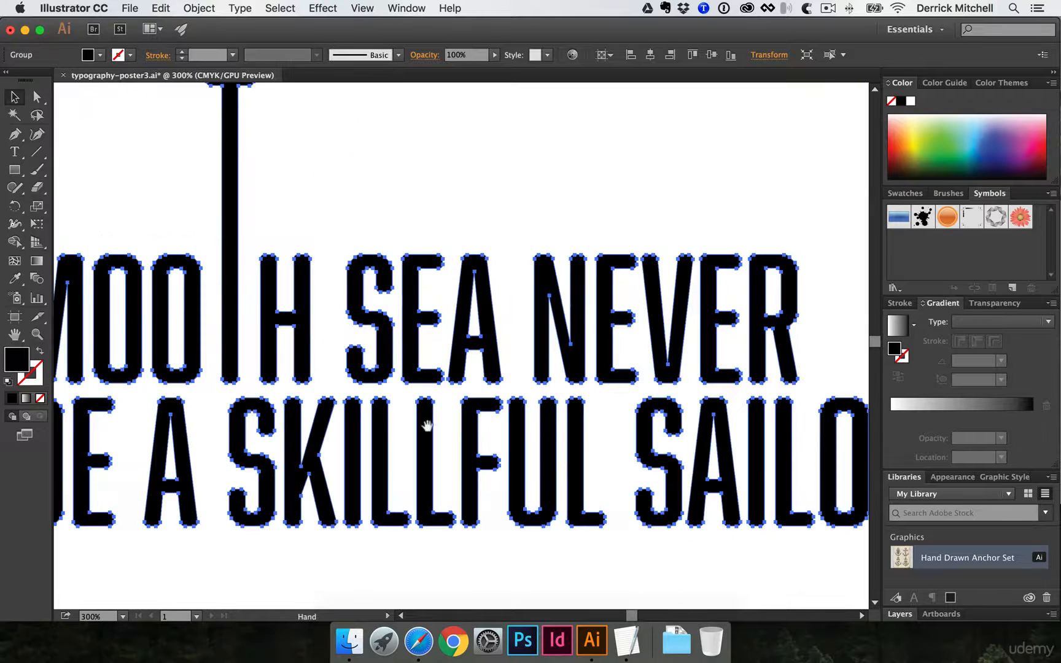
{"action": "left_click_drag", "start_coordinate": [426, 425], "coordinate": [541, 434]}
{"action": "key", "text": "a"}
{"action": "left_click", "coordinate": [509, 209]}
{"action": "left_click", "coordinate": [465, 279]}
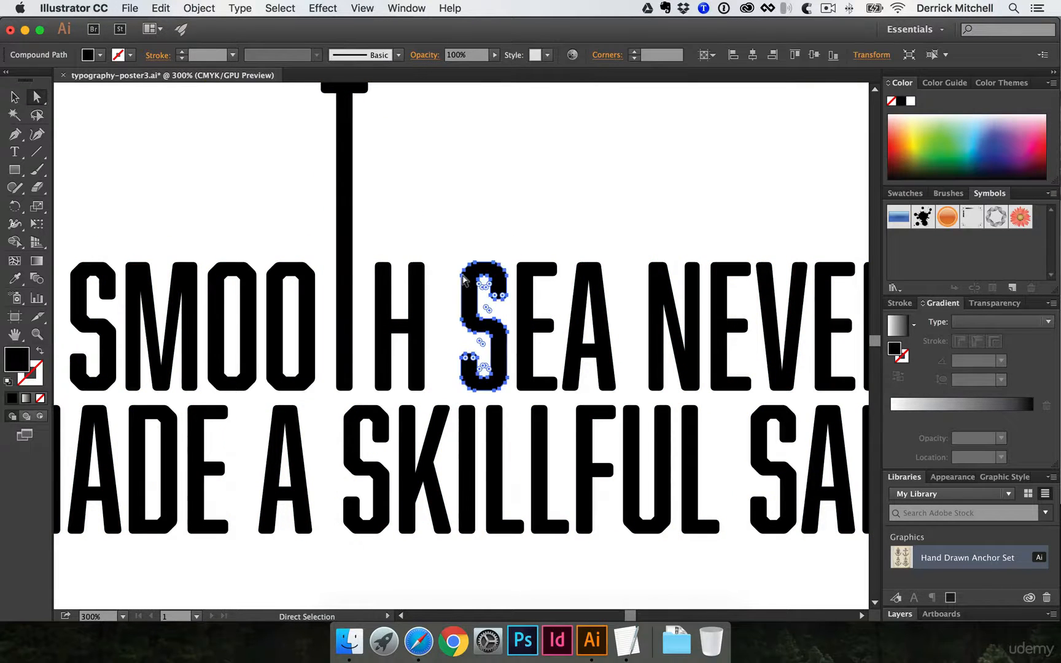
{"action": "left_click", "coordinate": [415, 335]}
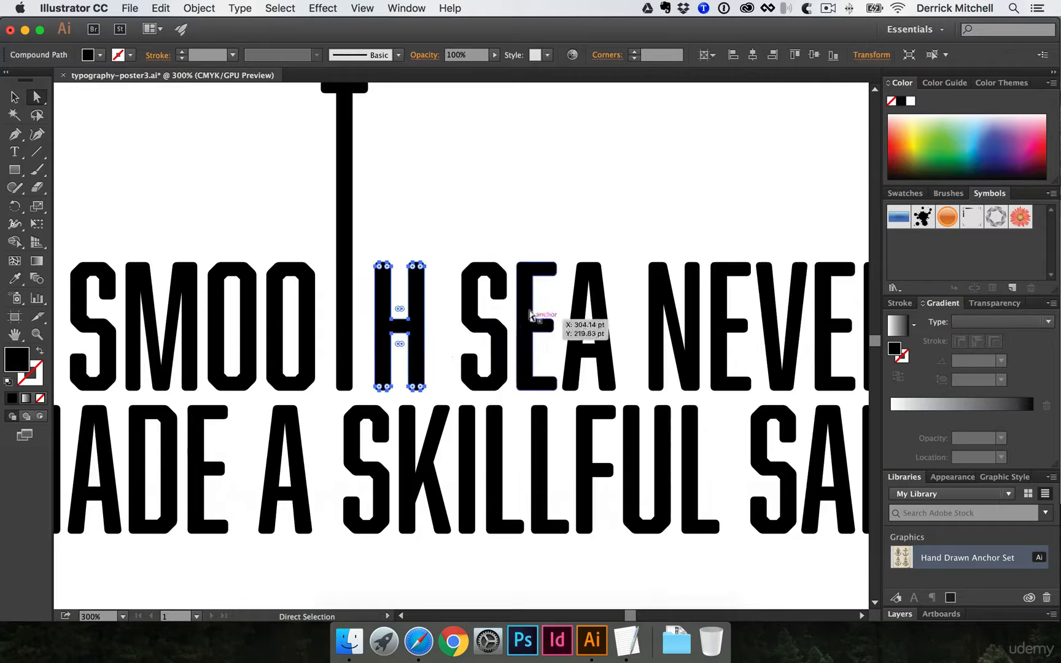
{"action": "left_click", "coordinate": [521, 309]}
- Fill the S of SEA with light green, its A with blue and the N of NEVER with dark green
{"action": "left_click", "coordinate": [464, 272]}
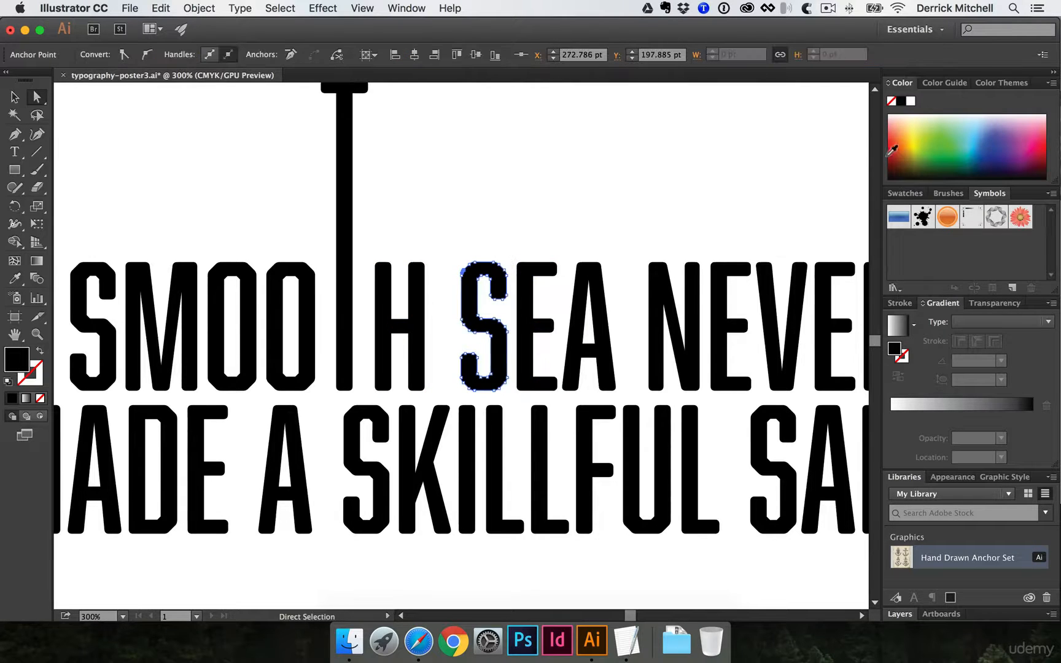
{"action": "left_click", "coordinate": [925, 144]}
{"action": "left_click", "coordinate": [591, 296]}
{"action": "left_click", "coordinate": [980, 134]}
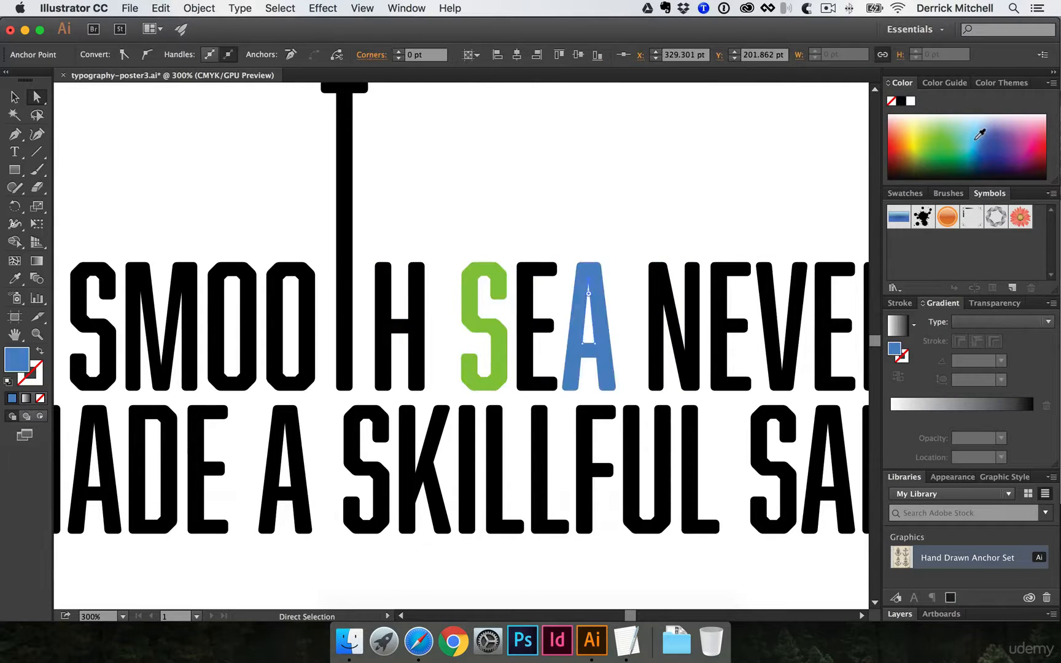
{"action": "left_click", "coordinate": [673, 304]}
{"action": "left_click", "coordinate": [935, 155]}
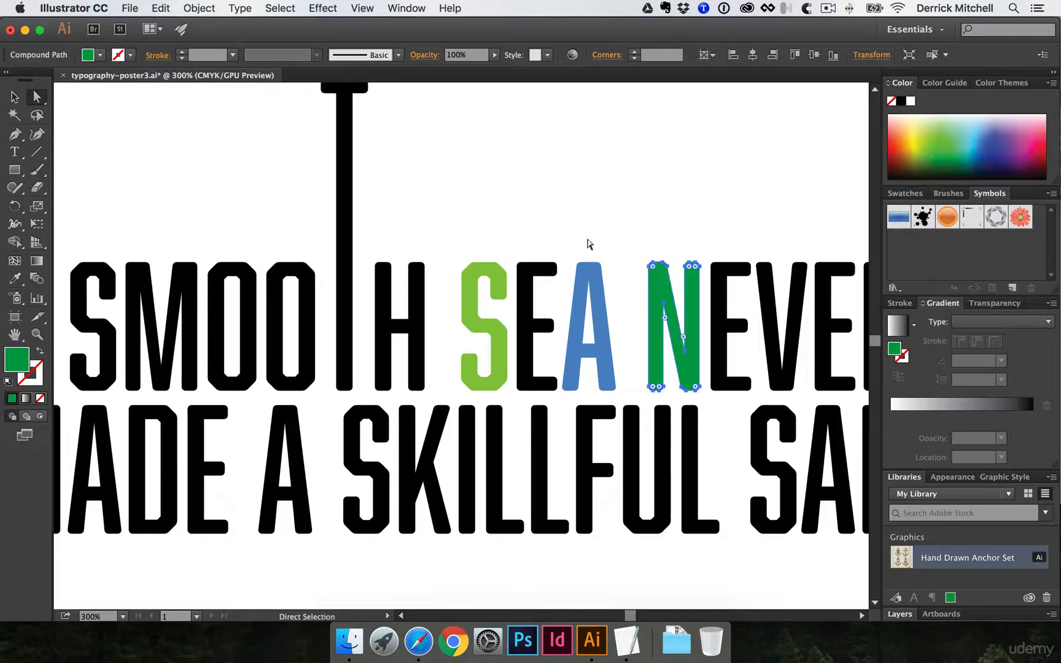
- Deselect the lettering and save the poster file typography-poster3.ai
{"action": "key", "text": "v"}
{"action": "left_click", "coordinate": [587, 239]}
{"action": "left_click", "coordinate": [559, 223], "text": "alt+super"}
{"action": "left_click", "coordinate": [559, 222], "text": "alt+super"}
{"action": "left_click_drag", "start_coordinate": [511, 406], "coordinate": [637, 235]}
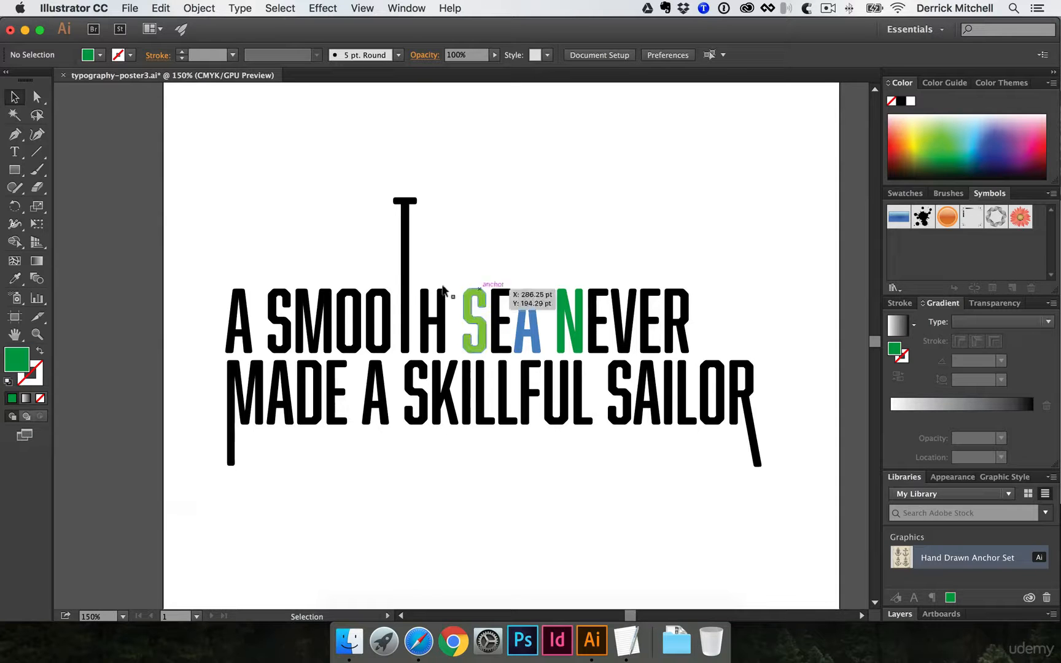
{"action": "left_click", "coordinate": [503, 233], "text": "alt+super"}
{"action": "scroll", "coordinate": [503, 233], "scroll_direction": "down", "scroll_amount": 3}
{"action": "scroll", "coordinate": [503, 234], "scroll_direction": "right", "scroll_amount": 1}
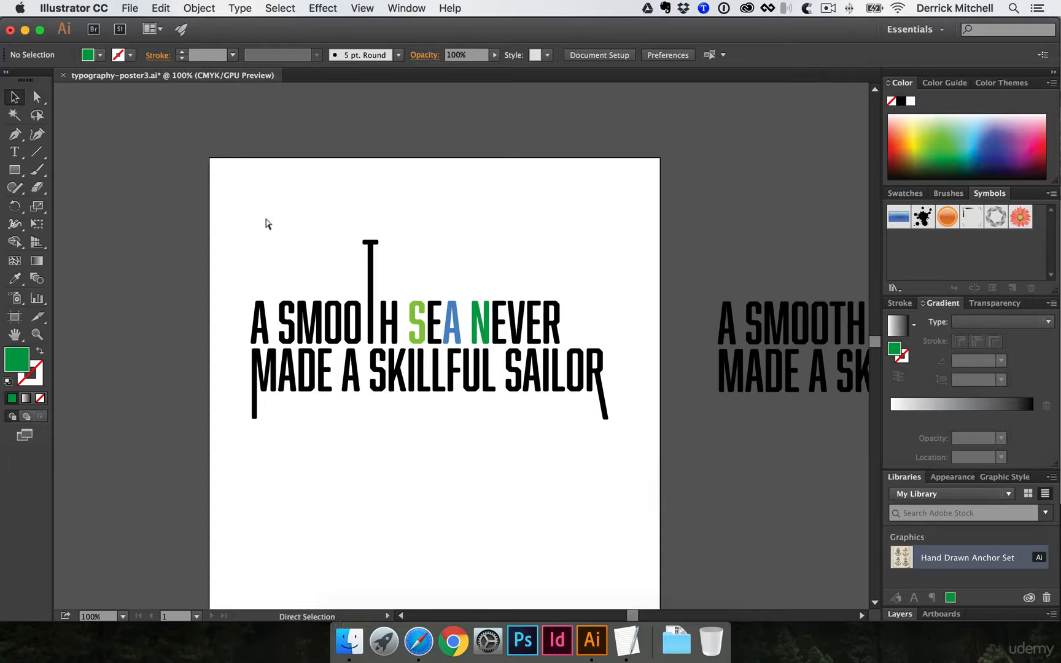
{"action": "key", "text": "super+s"}
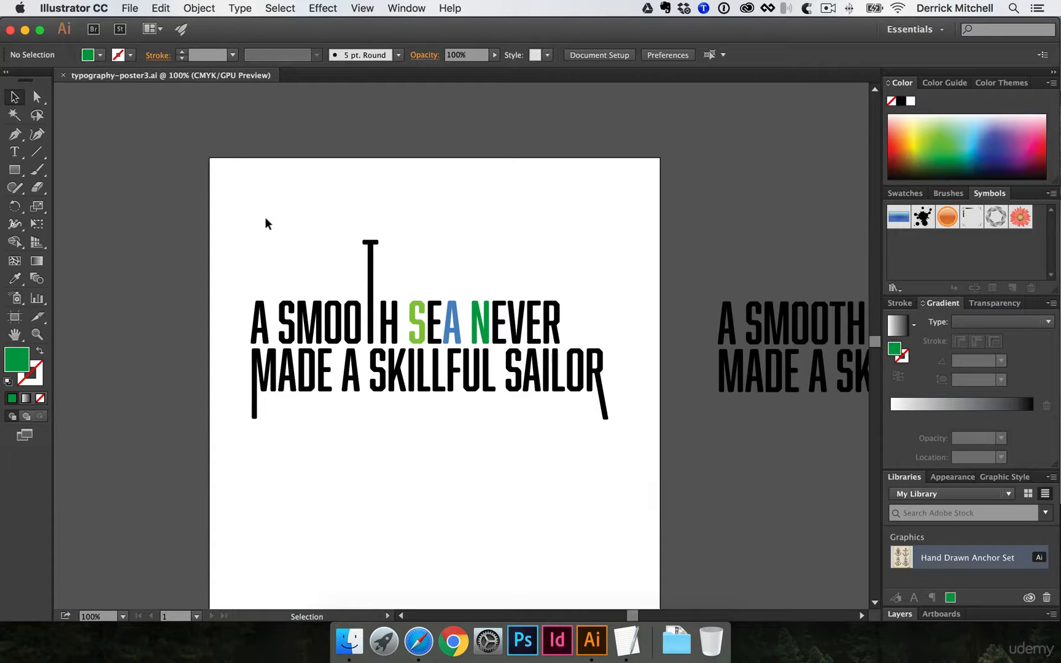